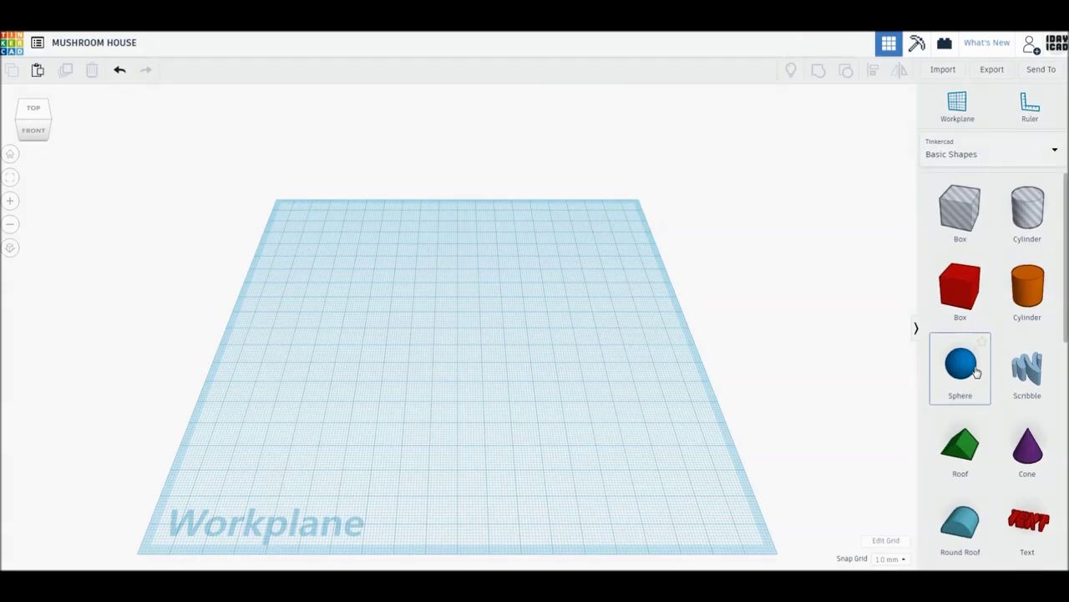
Place a sphere and a hole box on the workplane and set the sphere to 24 steps.
left_click_drag(976, 372, 475, 352)
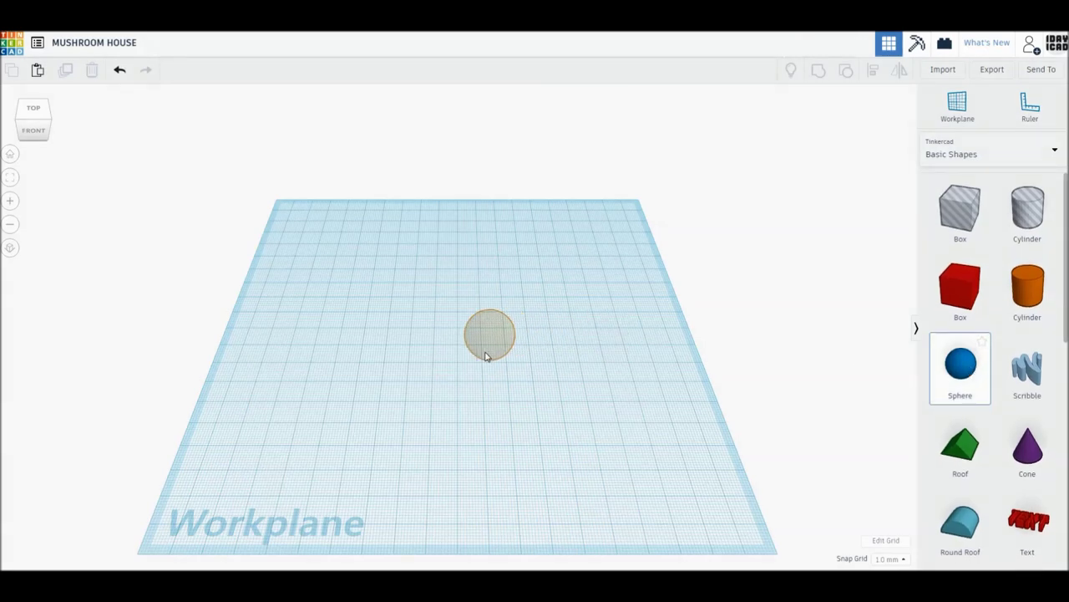
left_click_drag(974, 220, 554, 360)
scroll(449, 318, "up", 5)
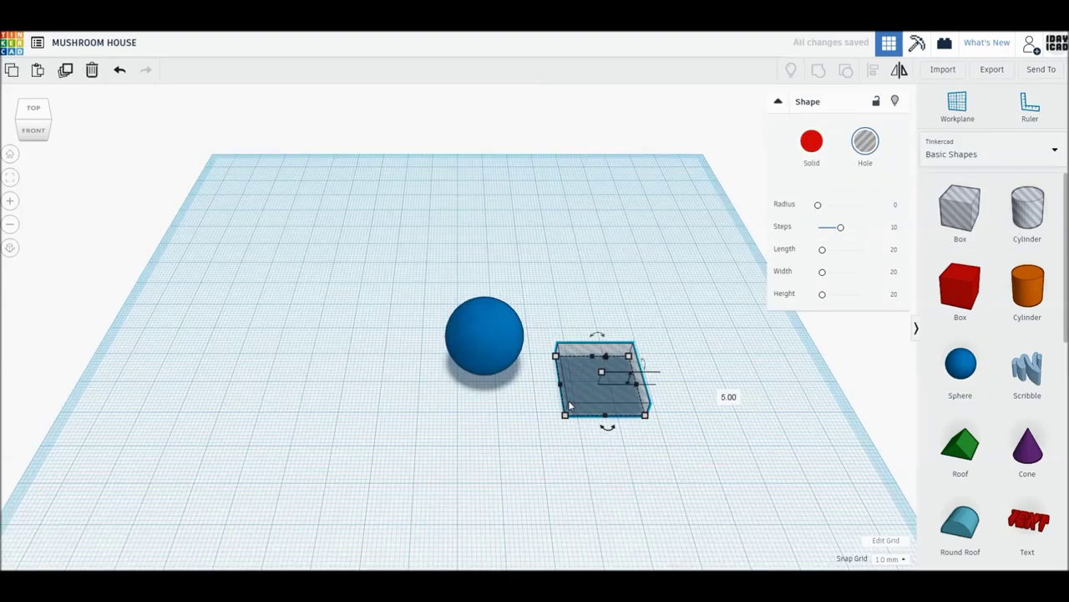
left_click(580, 406)
left_click_drag(852, 205, 867, 205)
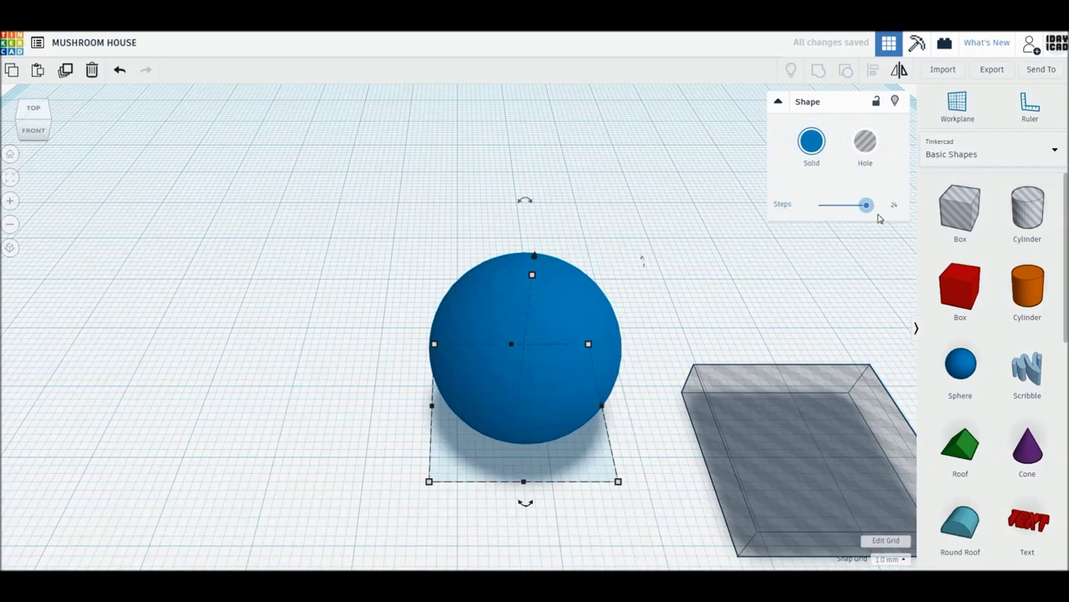
middle_click_drag(844, 239, 638, 241)
Move the hole box under the sphere, centre-align both, and group them to slice the bottom flat.
scroll(640, 318, "down", 2)
left_click_drag(645, 391, 425, 364)
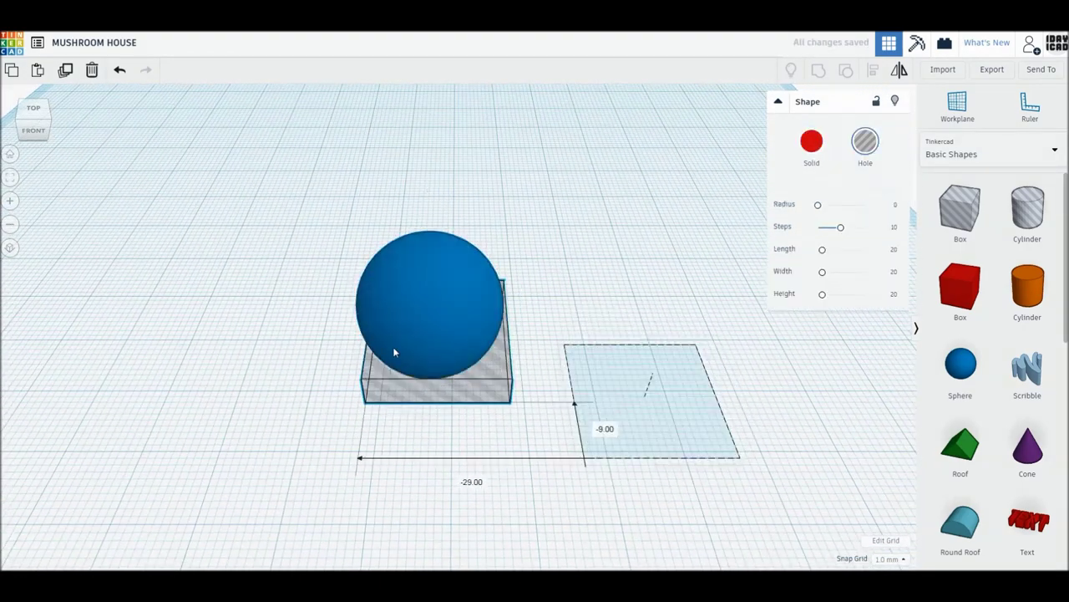
mouse_move(224, 198)
left_mouse_down()
mouse_move(546, 464)
mouse_move(553, 458)
left_mouse_up()
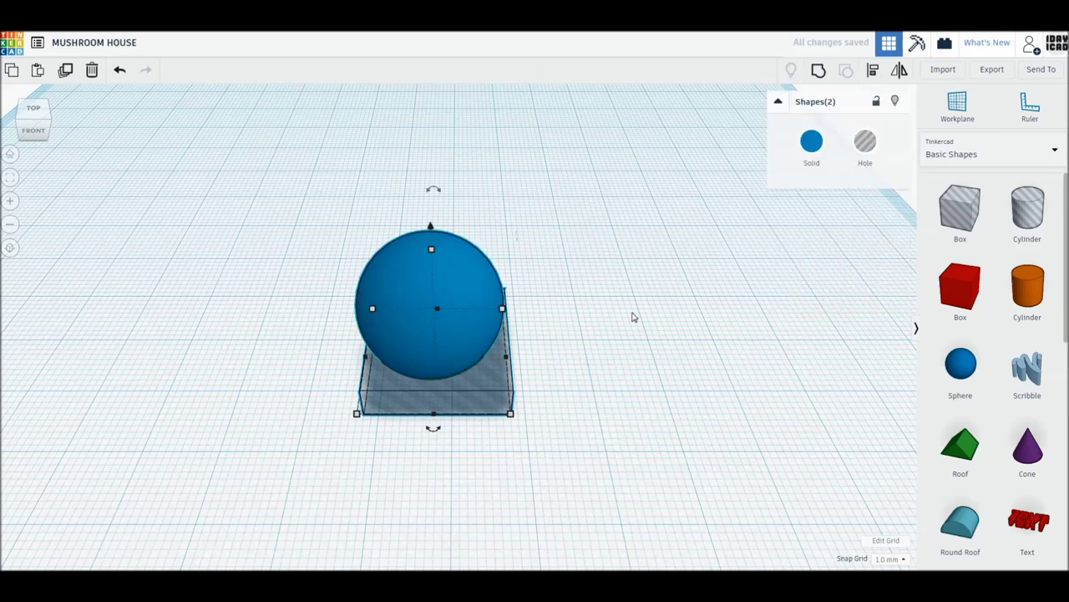
left_click(872, 71)
left_click(433, 426)
left_click(352, 357)
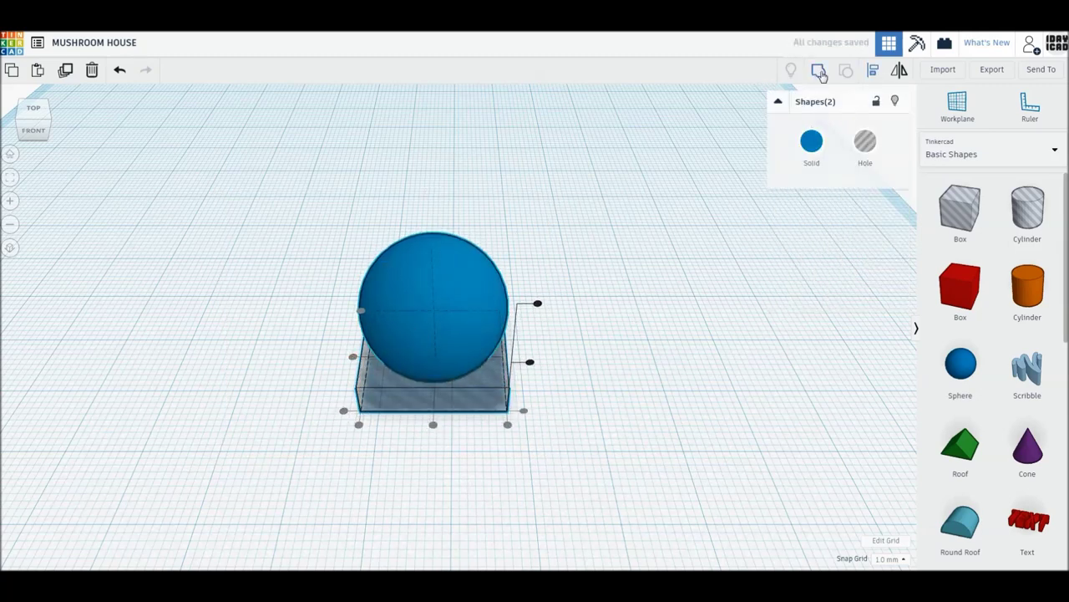
left_click(820, 72)
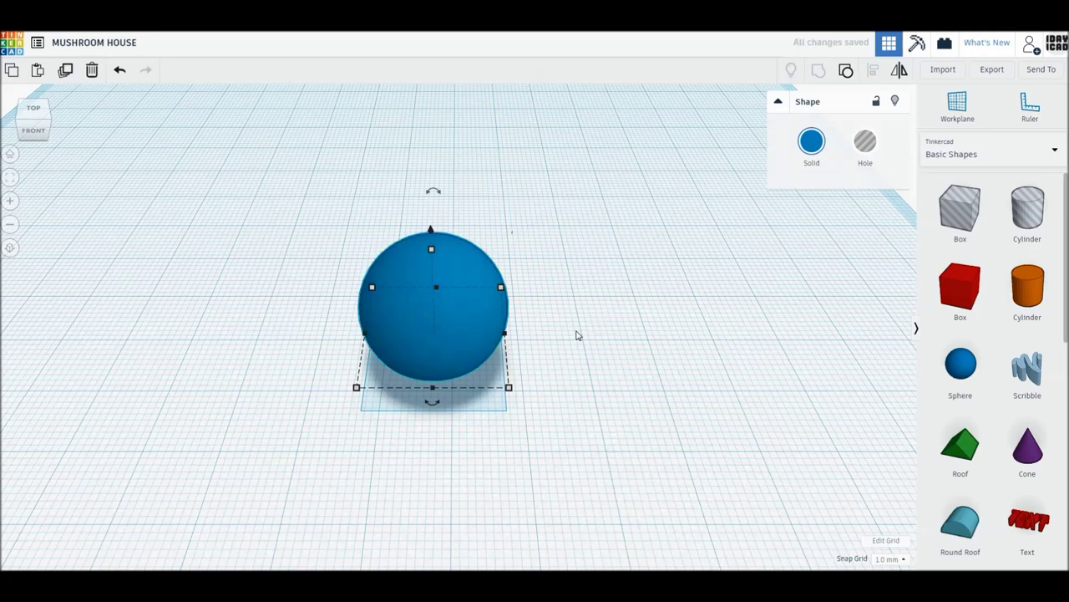
Raise the flat-bottomed dome's height to 16 mm.
right_click_drag(566, 348, 565, 312)
left_click_drag(434, 235, 435, 224)
left_click(616, 304)
scroll(616, 303, "down", 5)
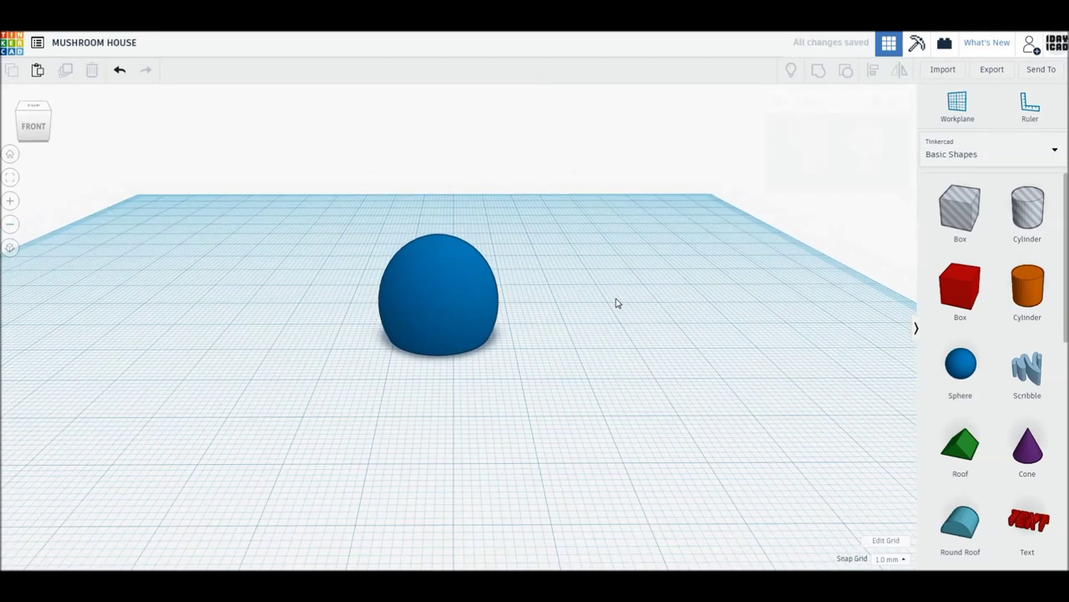
Enlarge the dome to 35 mm tall.
left_click(441, 311)
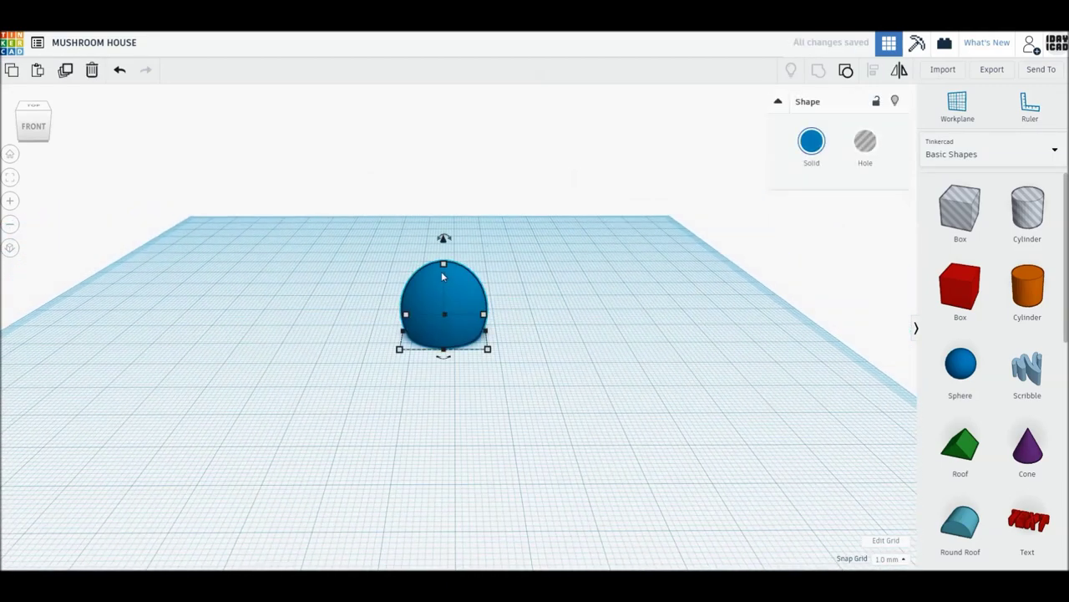
left_click_drag(442, 264, 509, 274, "shift")
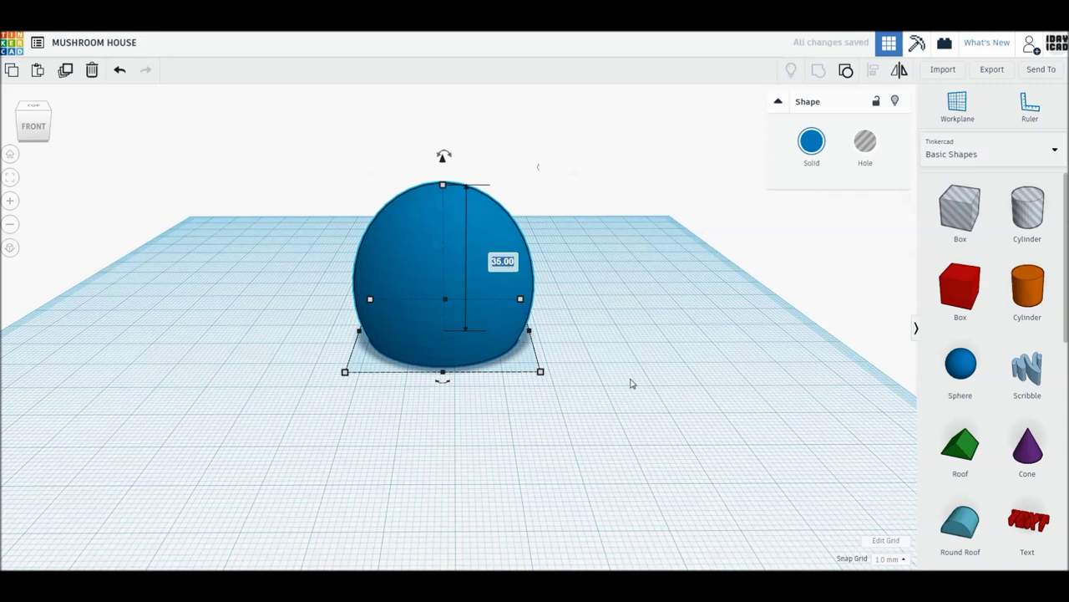
scroll(631, 381, "up", 2)
left_click(668, 413)
scroll(669, 413, "down", 2)
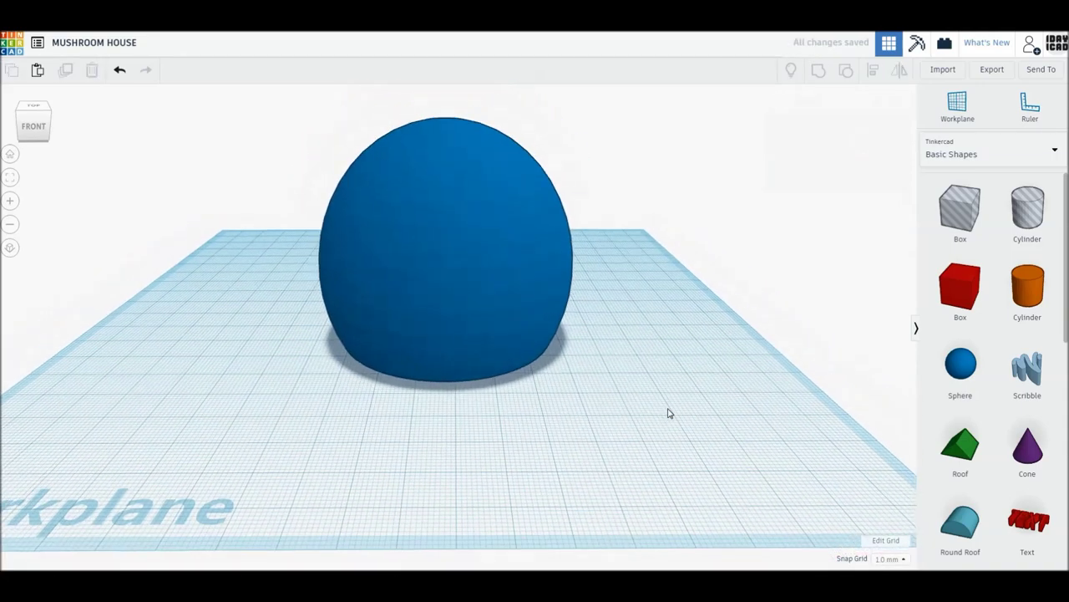
scroll(616, 400, "down", 2)
scroll(616, 400, "down", 2)
Shift the dome left, colour it tan, and drop a Scribble shape onto the workplane.
left_click(480, 326)
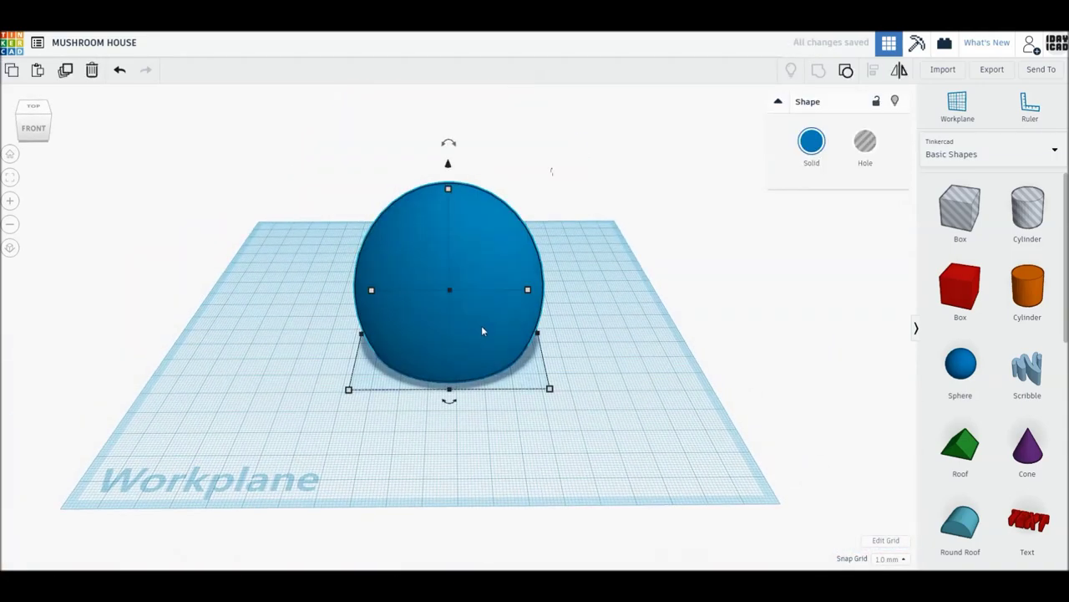
left_click_drag(498, 333, 407, 326)
left_click(811, 141)
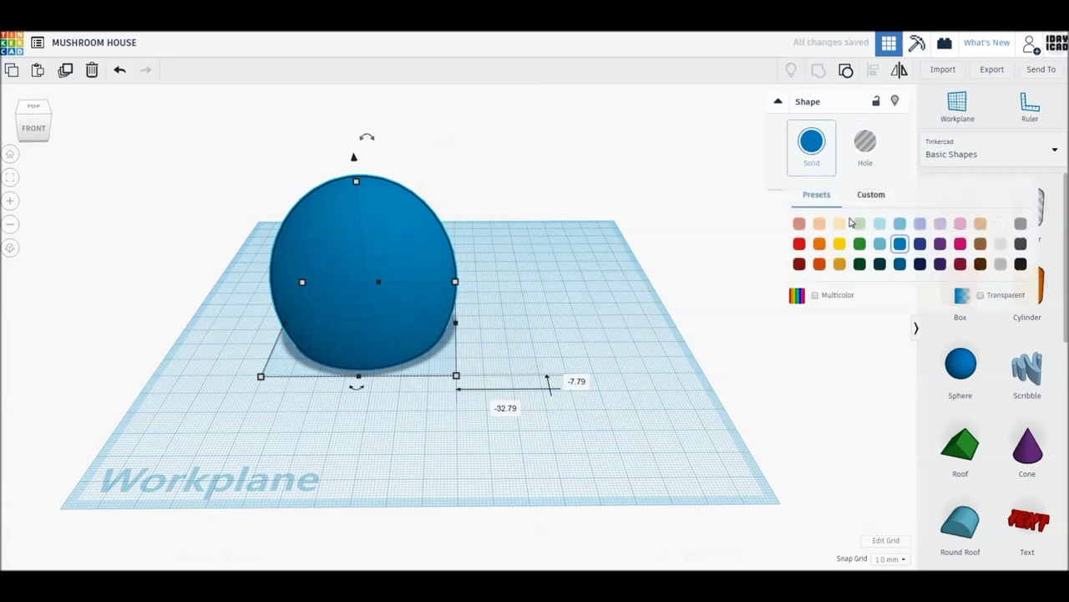
left_click(839, 223)
left_click(661, 287)
left_click(756, 329)
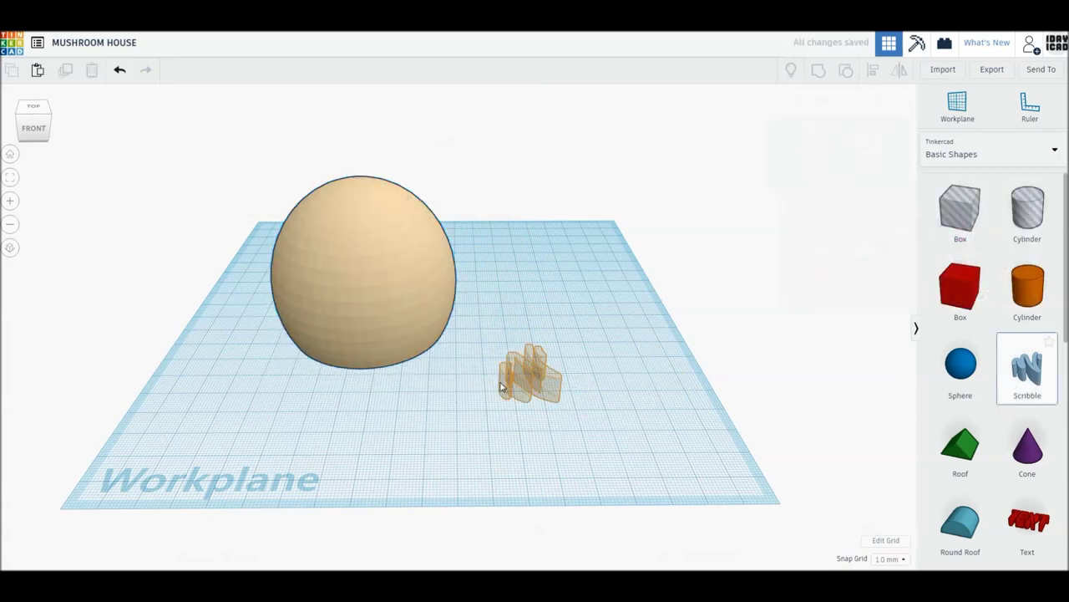
left_click_drag(1029, 391, 493, 381)
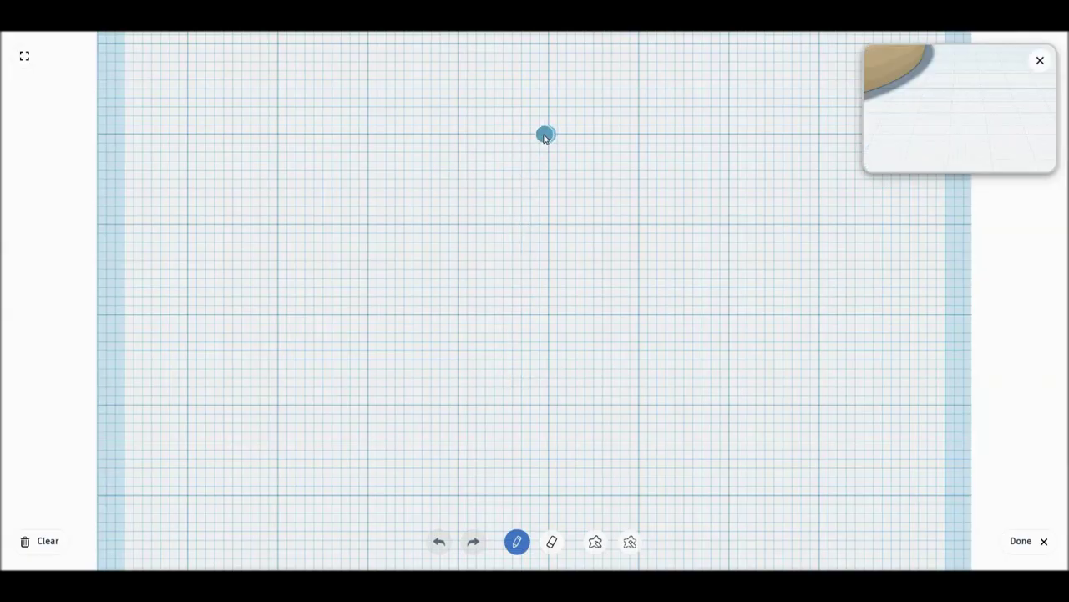
Draw a curved hook-shaped stroke in the Scribble editor and turn it into a 3D wall.
mouse_move(518, 137)
left_mouse_down()
mouse_move(473, 136)
mouse_move(423, 174)
mouse_move(377, 244)
mouse_move(296, 301)
mouse_move(229, 373)
mouse_move(341, 449)
mouse_move(552, 451)
left_mouse_up()
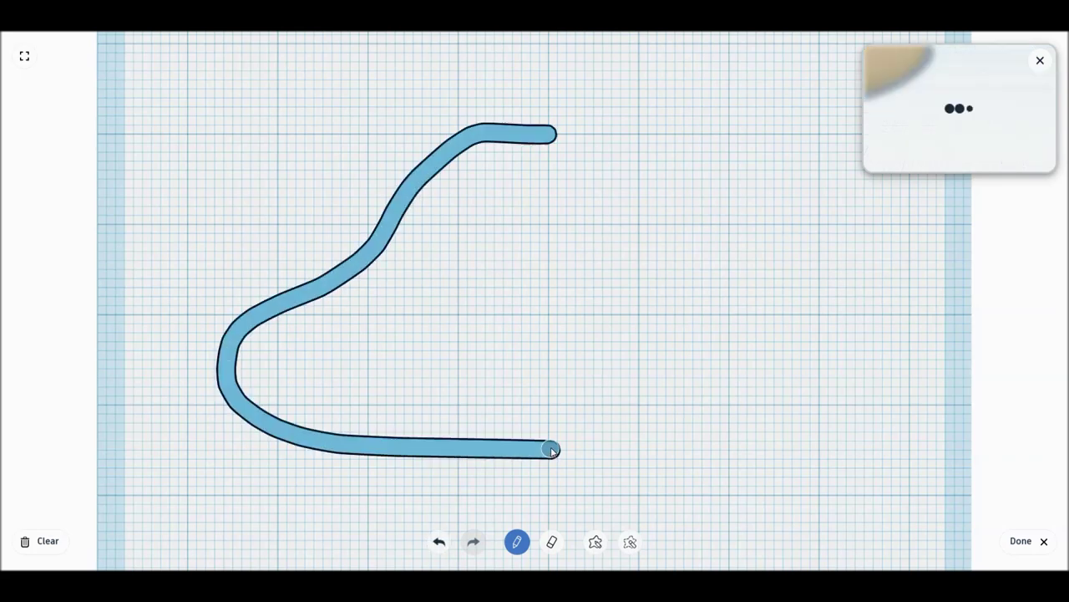
left_click(1021, 541)
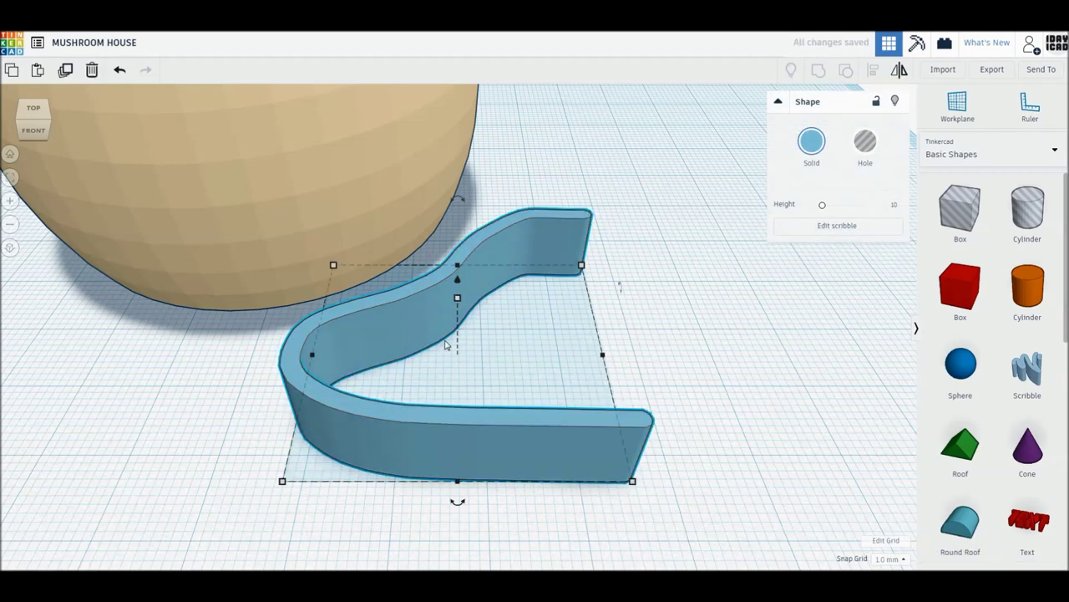
Duplicate the scribble wall, mirror it, and slide it right to close the ring.
key("m")
left_click(468, 499)
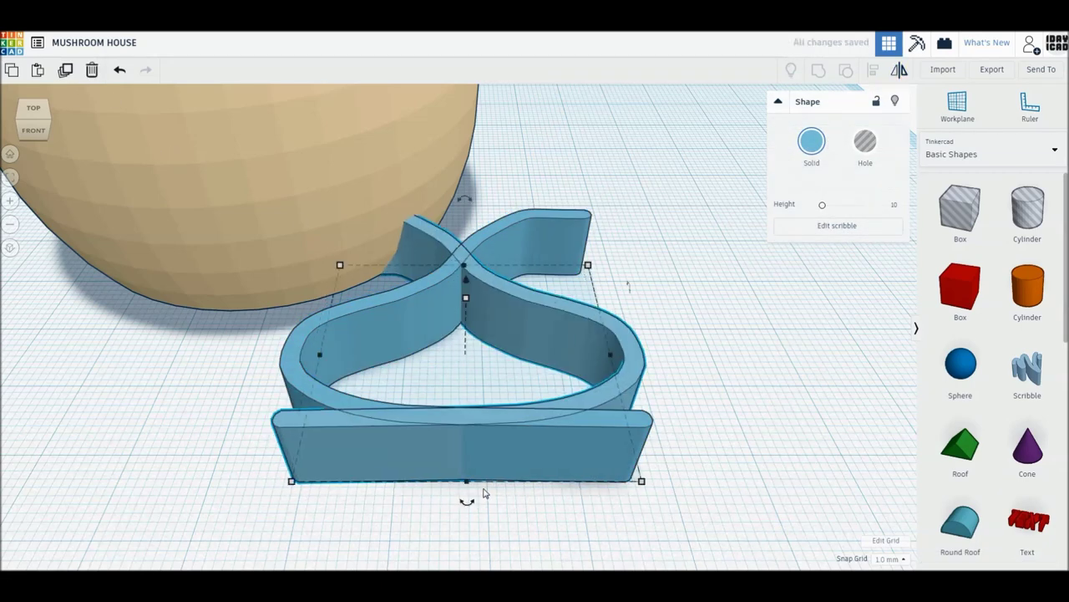
left_click_drag(483, 493, 697, 480)
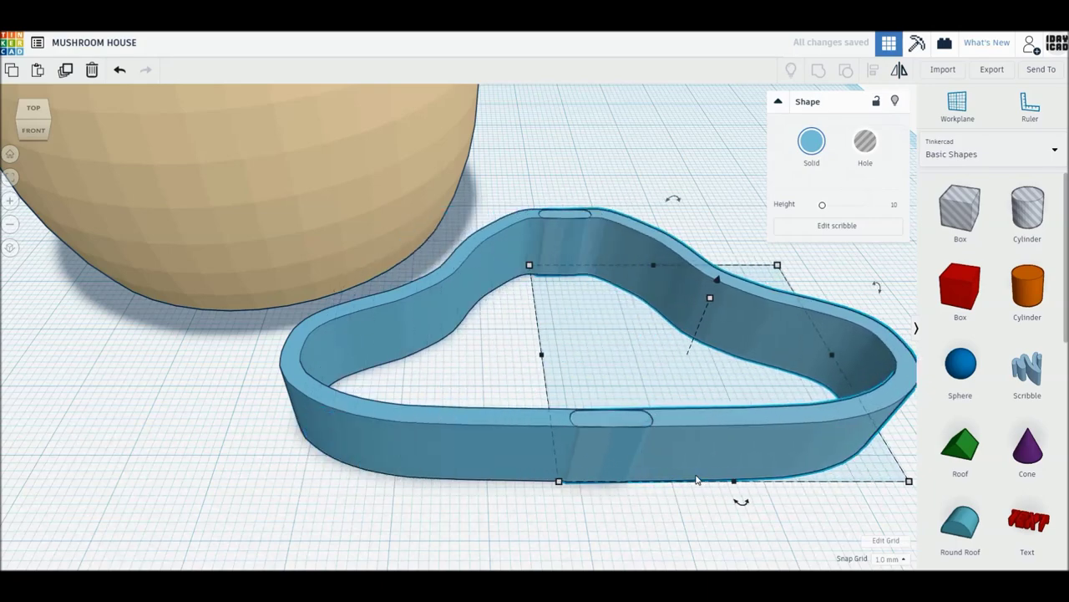
key("Right")
key("Right")
key("Right")
key("Right")
Set both wall halves to 20 mm tall and duplicate the ring.
key("ctrl+a")
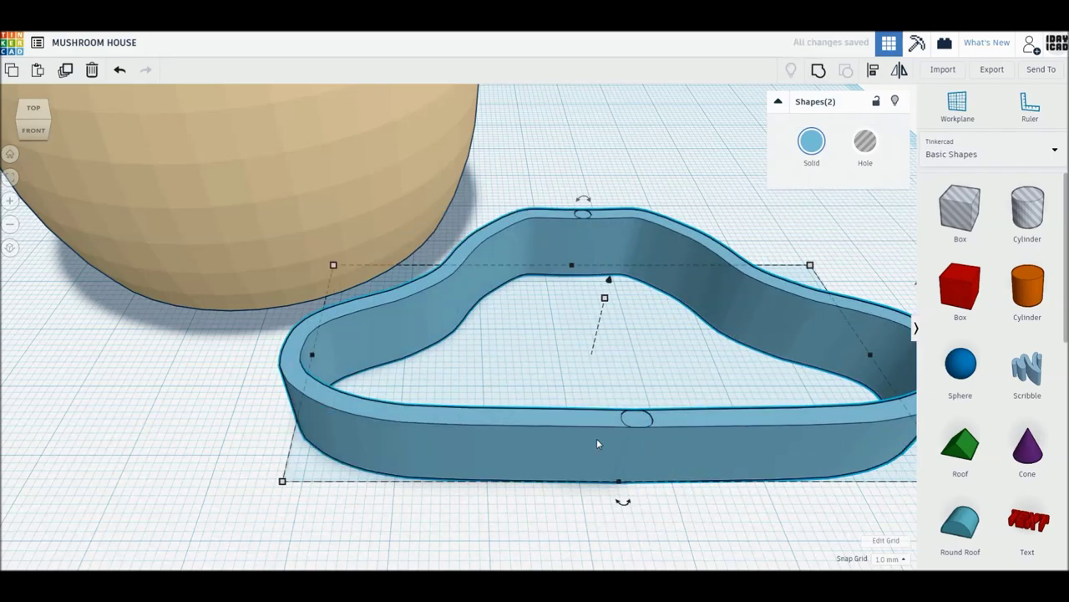
key("f")
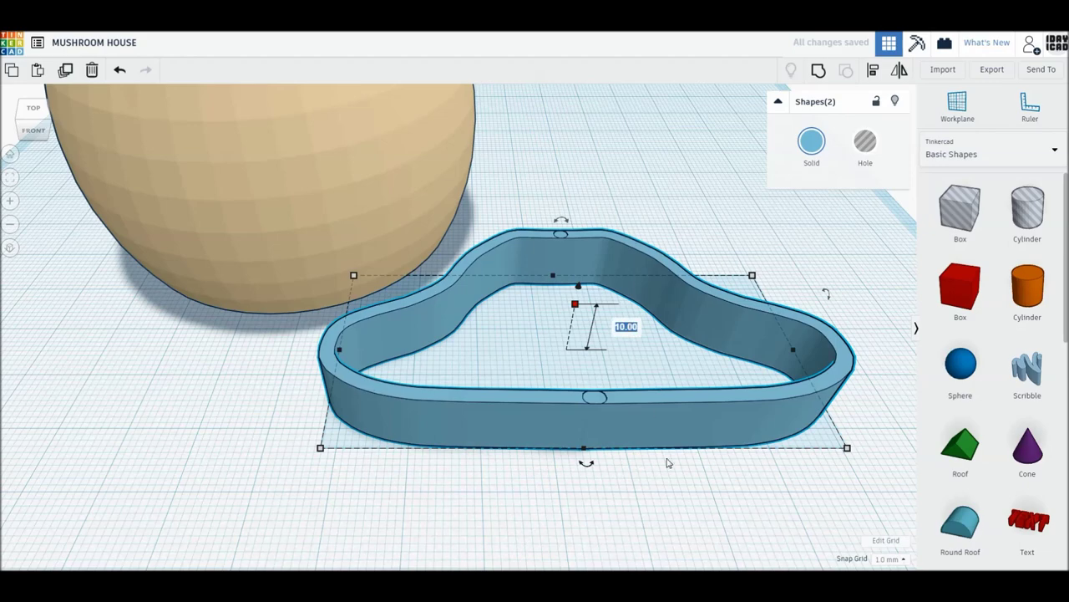
type("20")
key("Return")
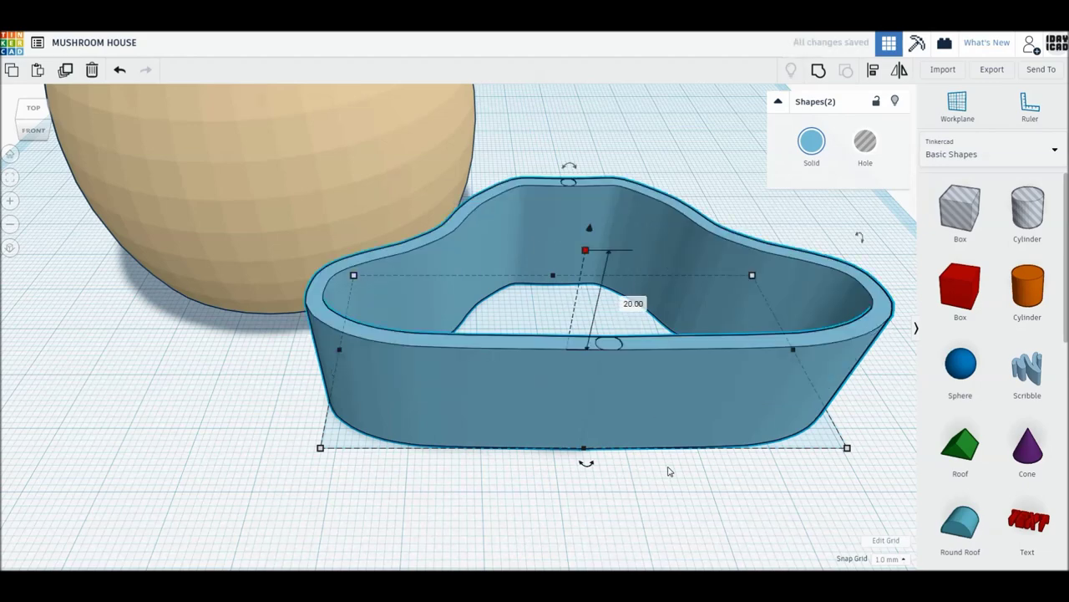
key("ctrl+z")
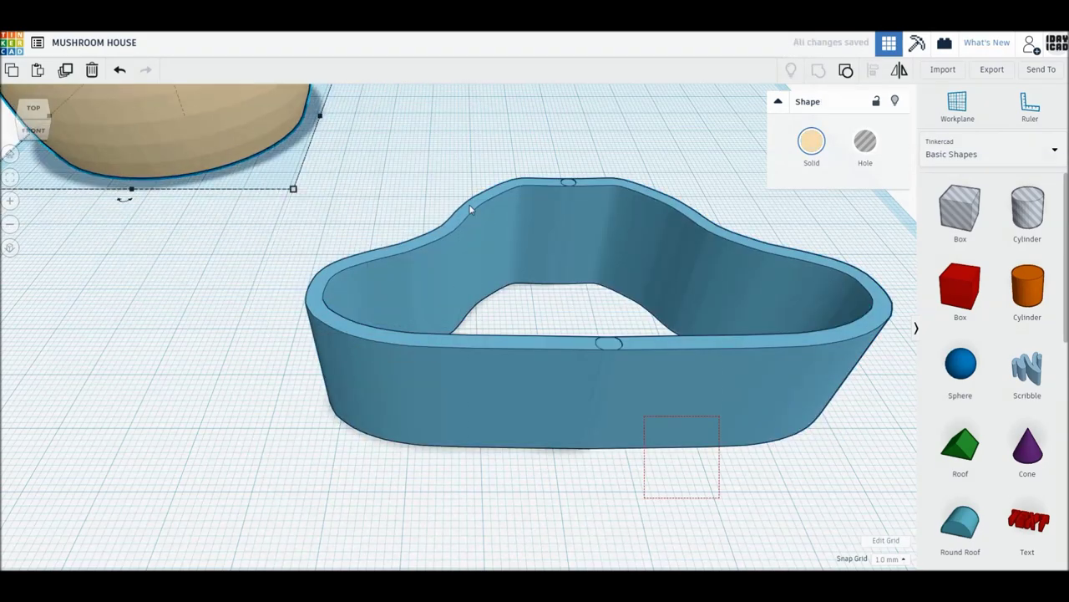
left_click(66, 71)
Tilt the duplicate ring and repeat the rotated copy seven more times.
left_click_drag(571, 187, 589, 174)
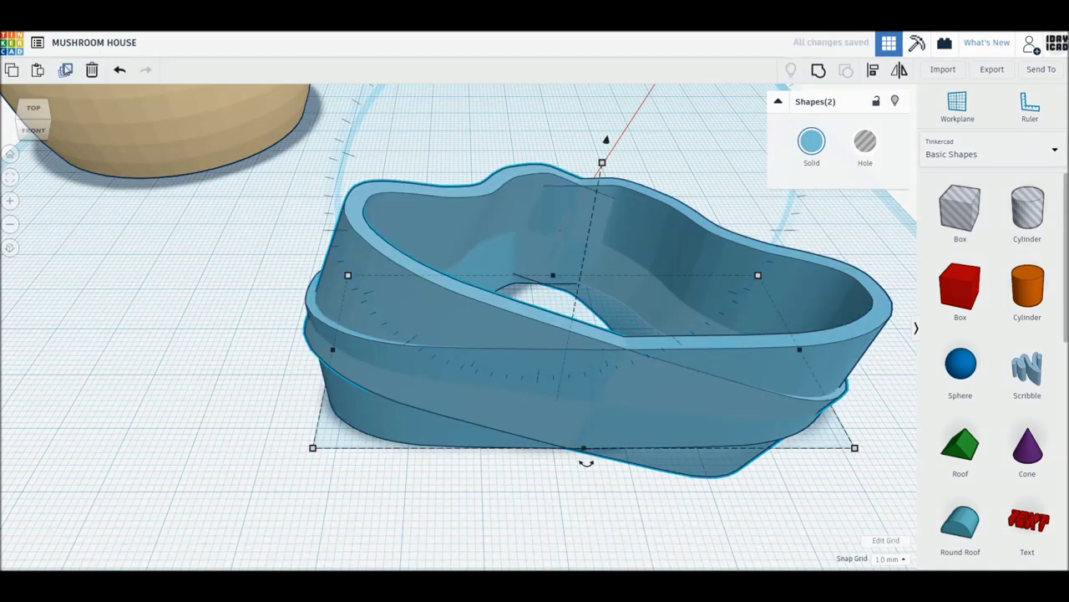
left_click(66, 70)
left_click(66, 70)
left_click(66, 70)
left_click(66, 70)
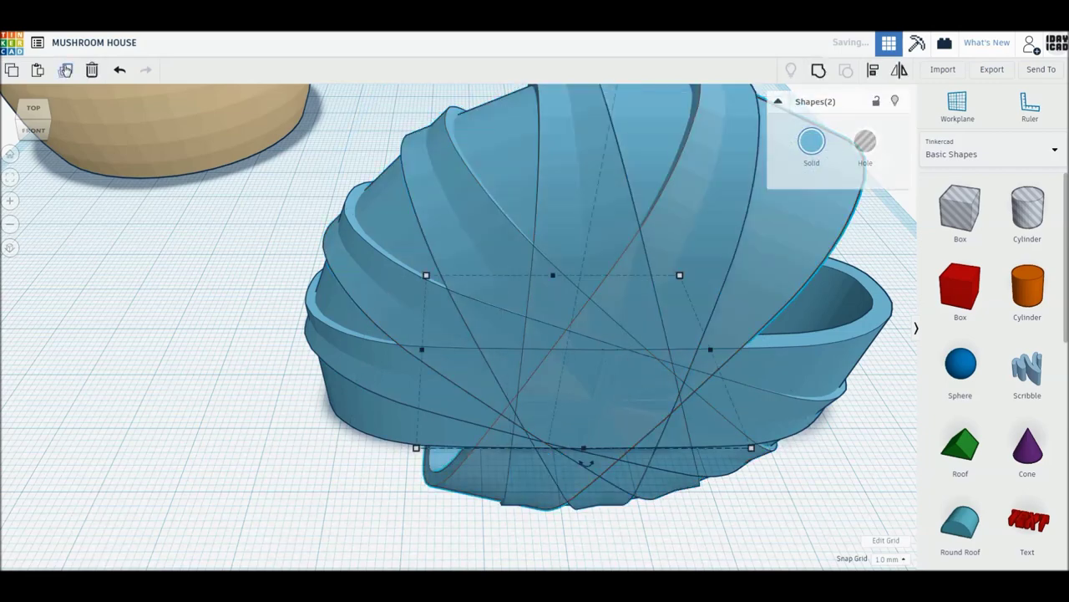
left_click(66, 70)
left_click(66, 70)
left_click(66, 70)
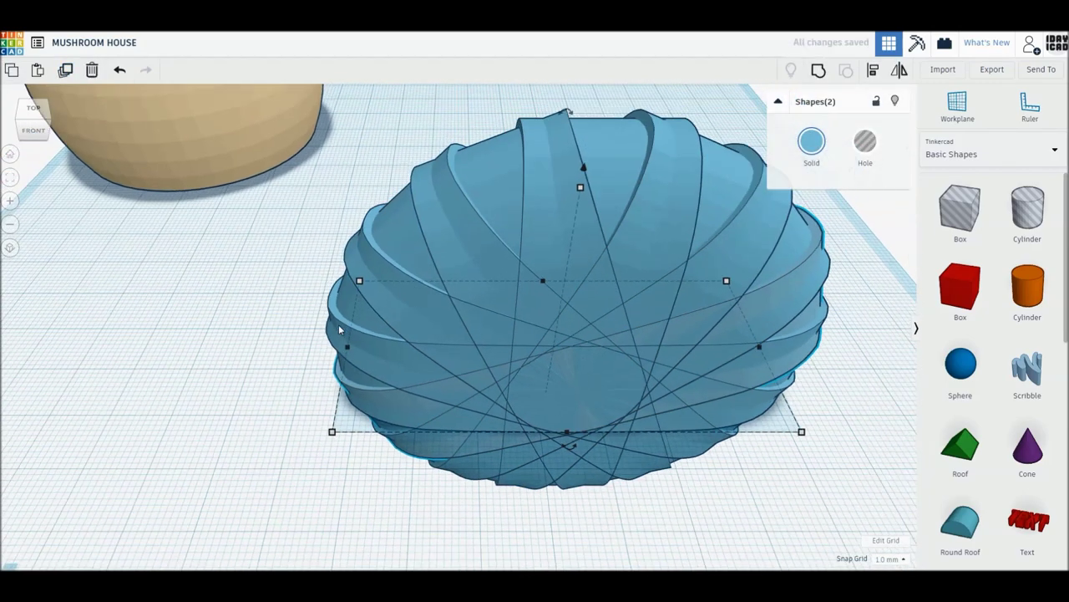
Select all 16 wall pieces and group them into one ribbed cap.
left_click_drag(381, 163, 754, 522)
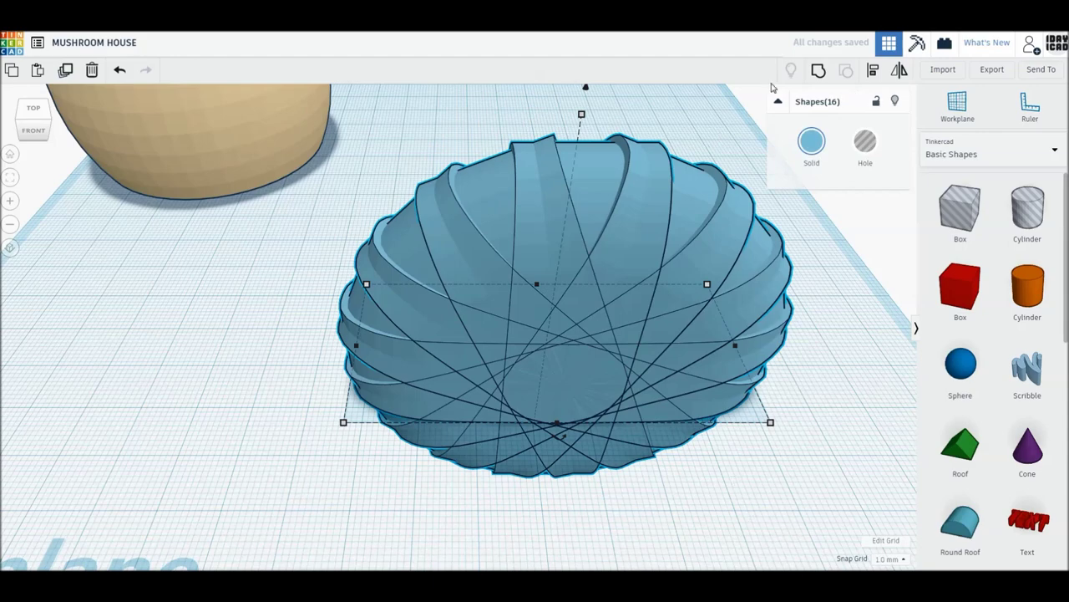
key("ctrl+g")
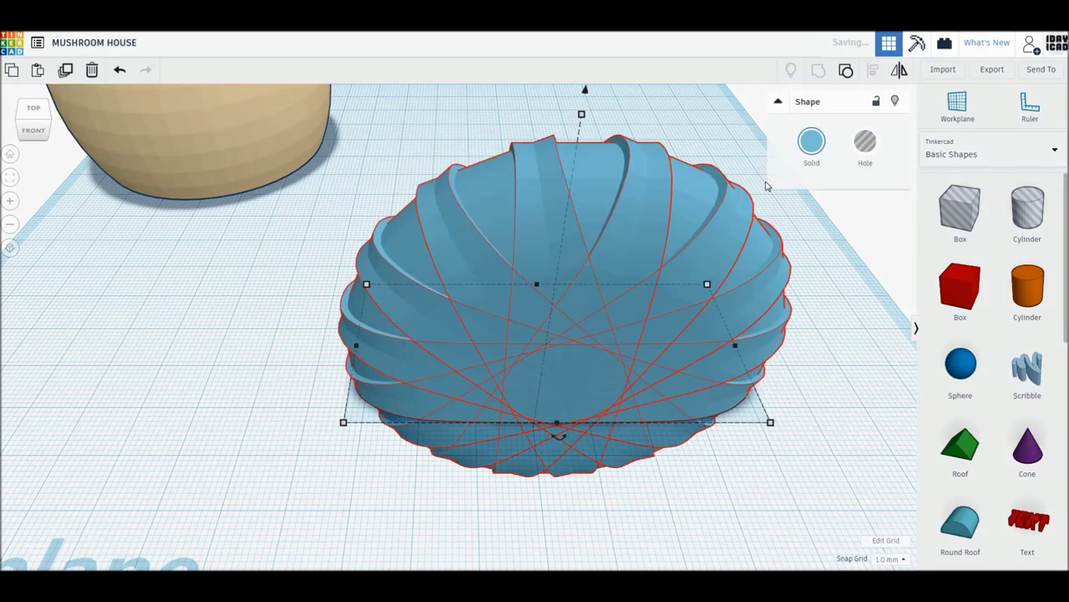
right_click_drag(741, 220, 712, 247)
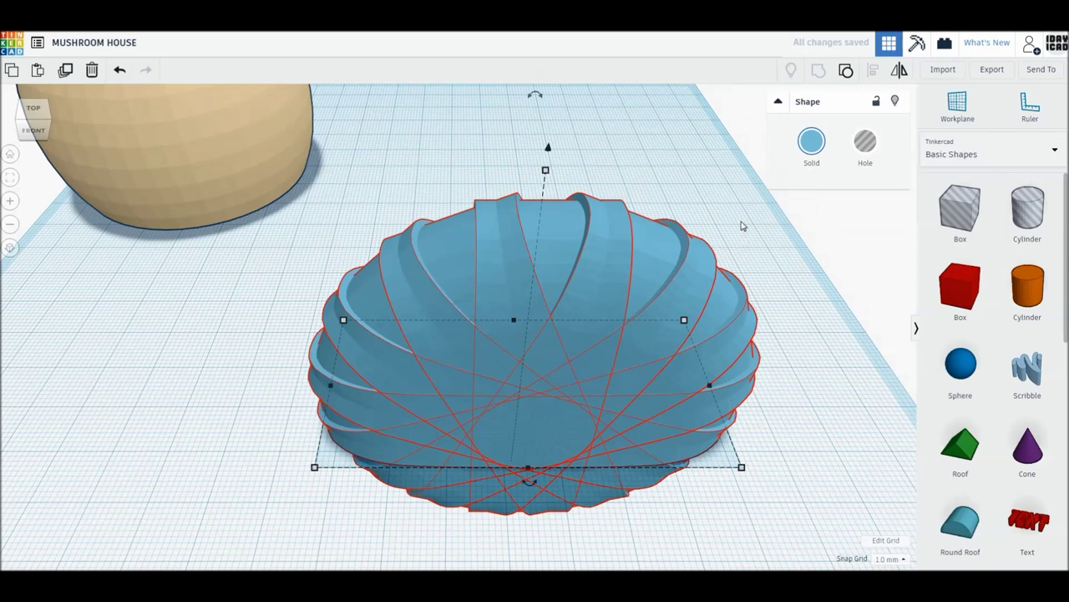
left_click(743, 224)
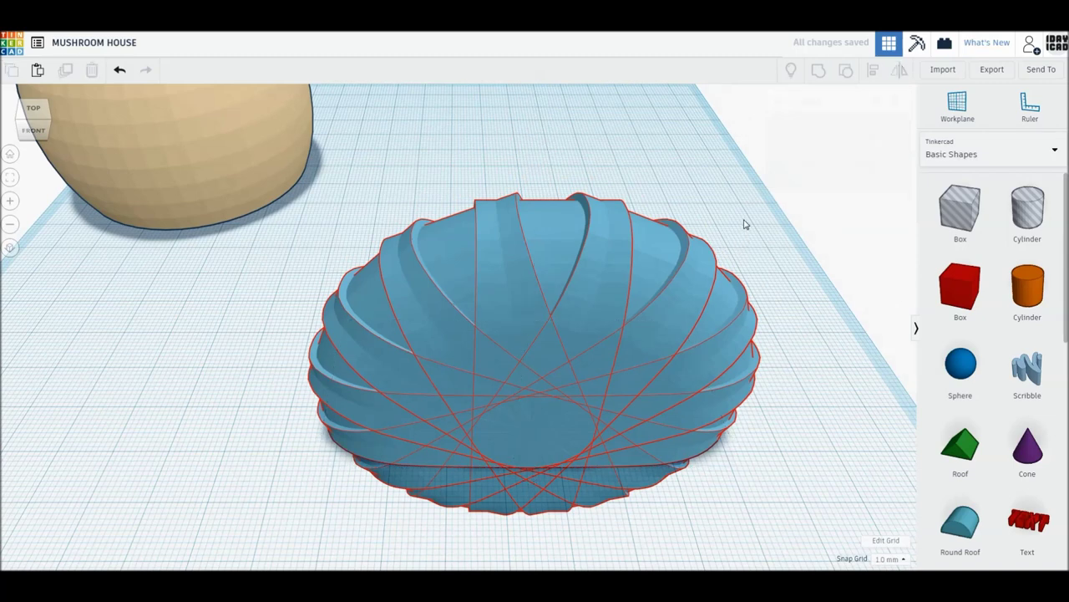
left_click(611, 324)
left_click(797, 365)
left_click_drag(370, 208, 702, 503)
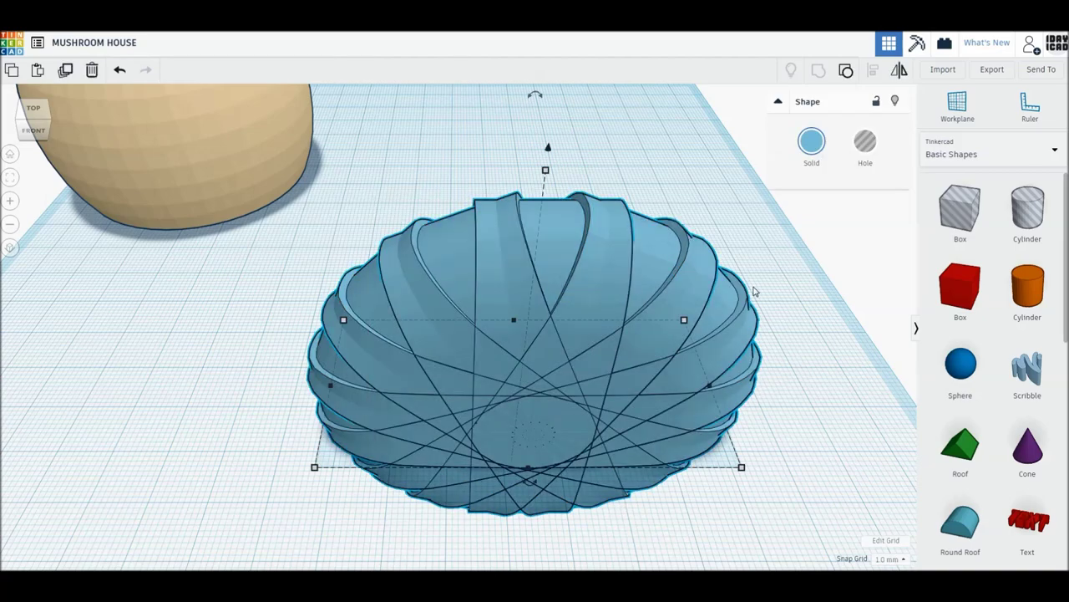
Flip the ribbed bowl 180° into a cap and set a spare copy aside.
right_click_drag(689, 340, 731, 203)
mouse_move(734, 205)
left_mouse_down()
mouse_move(731, 372)
mouse_move(699, 426)
left_mouse_up()
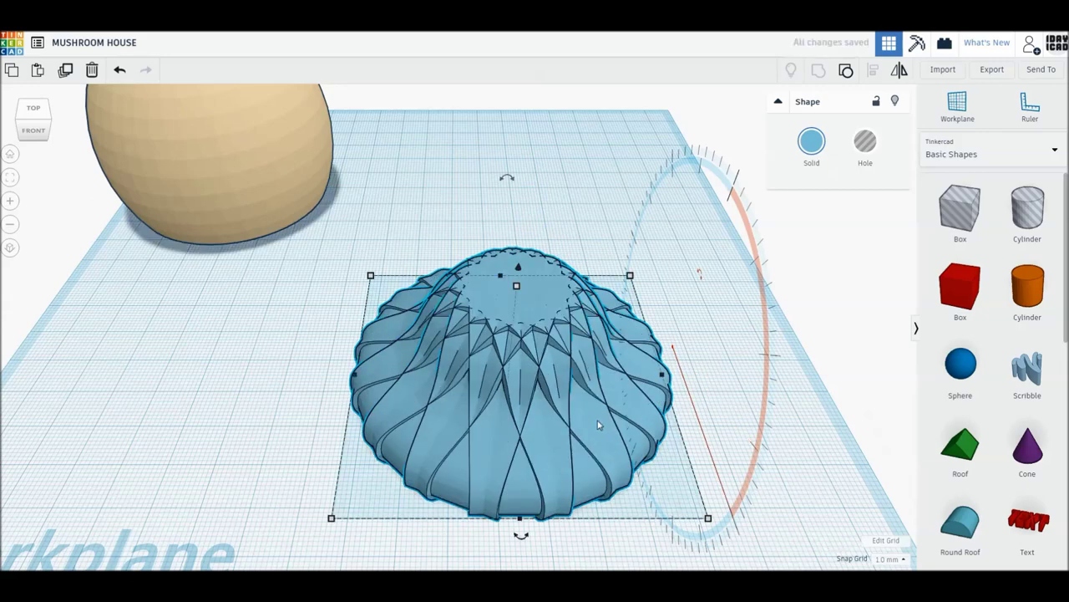
left_click_drag(595, 436, 923, 226, "alt")
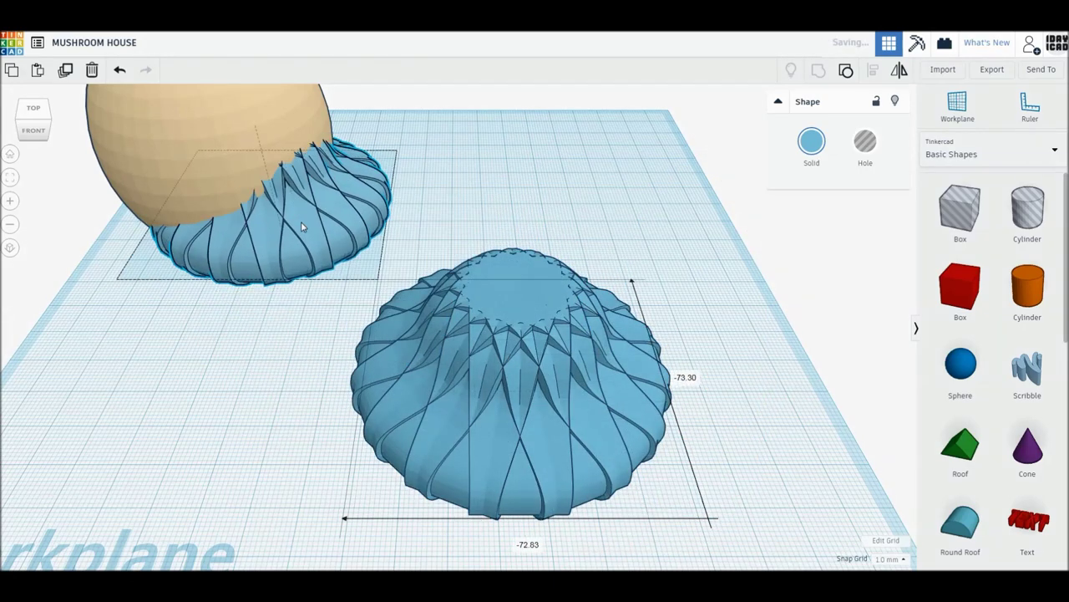
Move the tan body next to the cap and centre-align the two.
left_click_drag(330, 219, 561, 359)
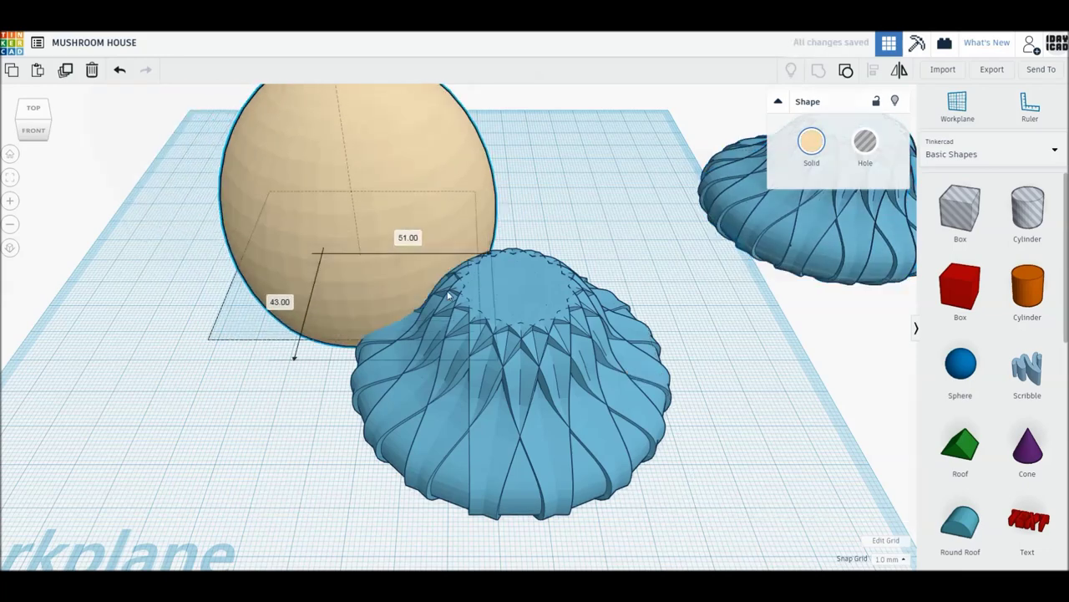
left_click(561, 358)
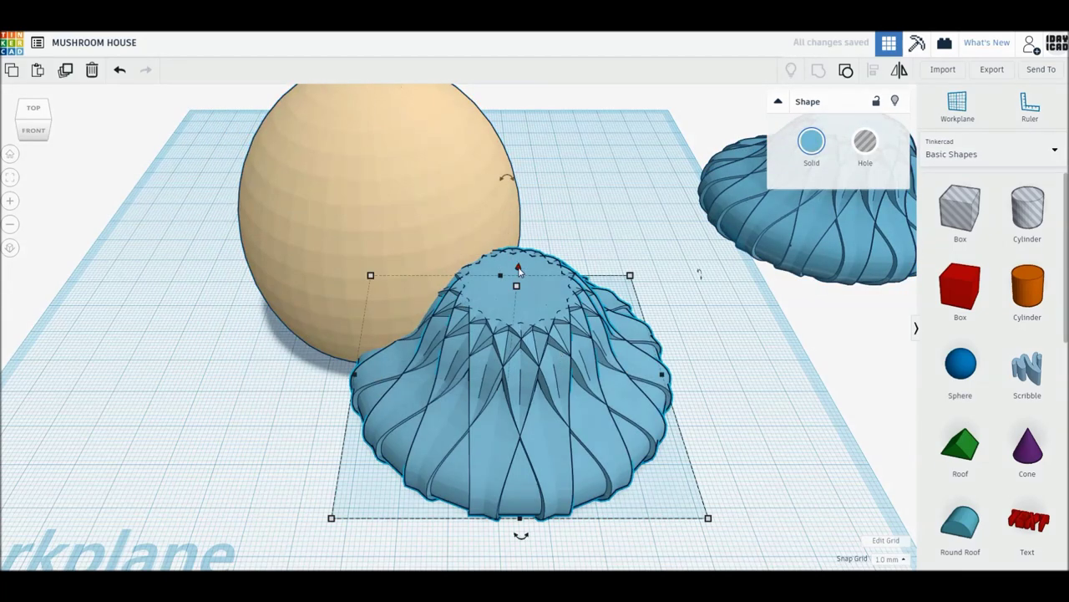
key("ctrl+Up")
key("ctrl+Up")
key("ctrl+Up")
key("ctrl+Up")
key("ctrl+Up")
key("ctrl+Up")
key("ctrl+Up")
key("ctrl+Up")
key("ctrl+Up")
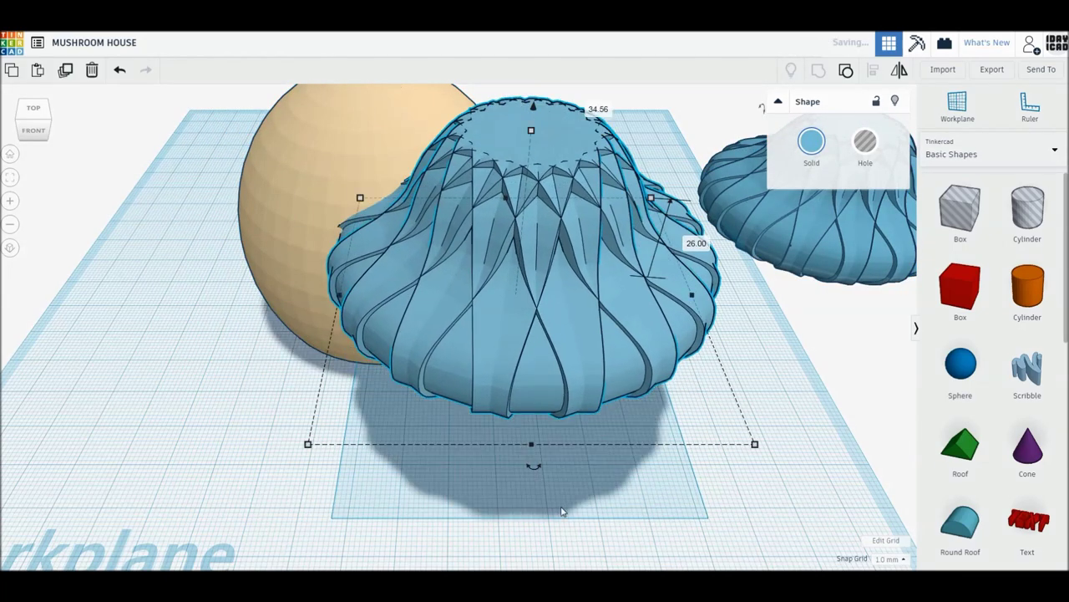
left_click(276, 251, "shift")
left_click(873, 71)
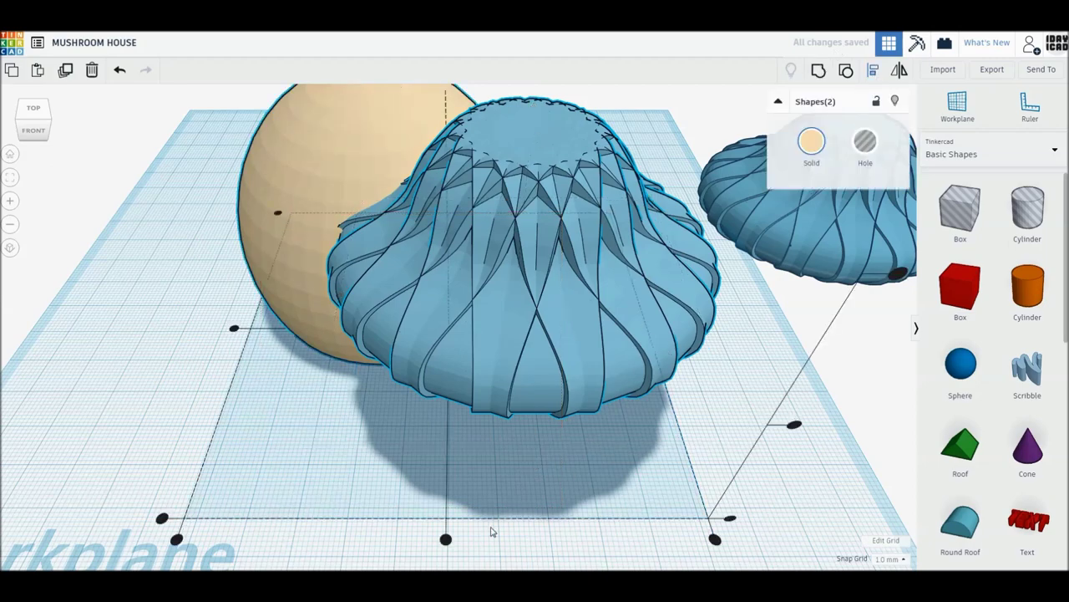
left_click(444, 539)
left_click(290, 329)
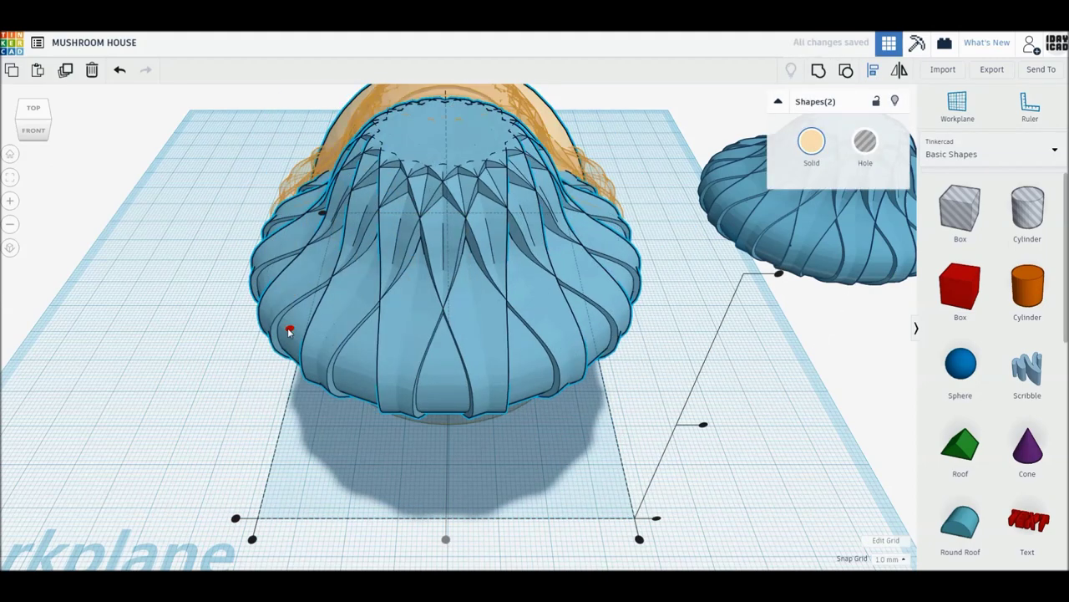
key("Escape")
Raise the cap so it sits on top of the tan body.
mouse_move(396, 411)
right_mouse_down()
mouse_move(459, 247)
mouse_move(467, 261)
right_mouse_up()
left_click(459, 247)
left_click_drag(436, 178, 437, 109)
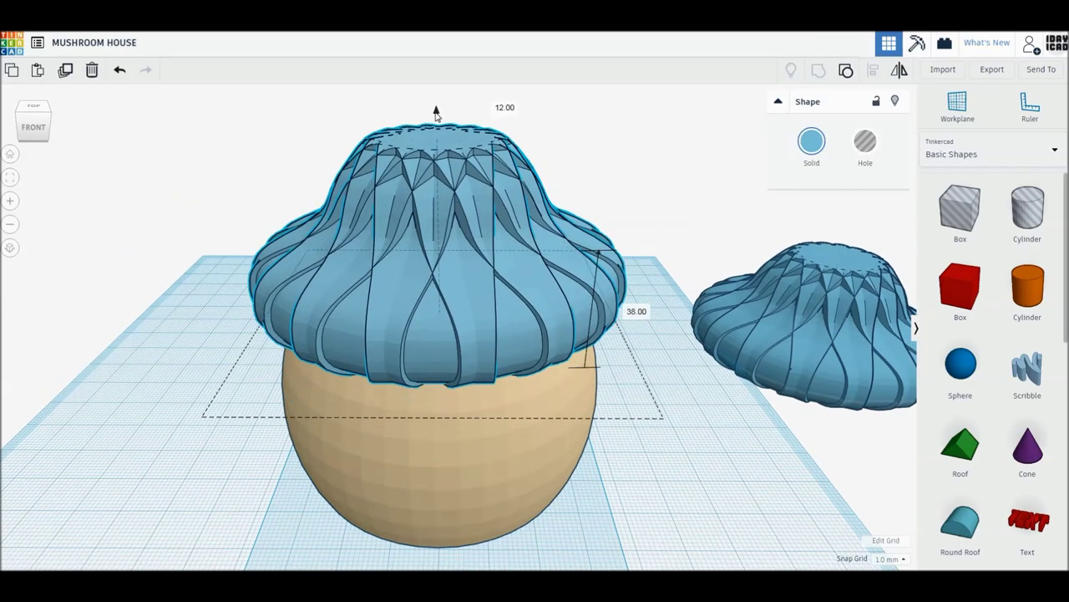
right_click_drag(437, 109, 534, 322)
right_click_drag(513, 272, 431, 186)
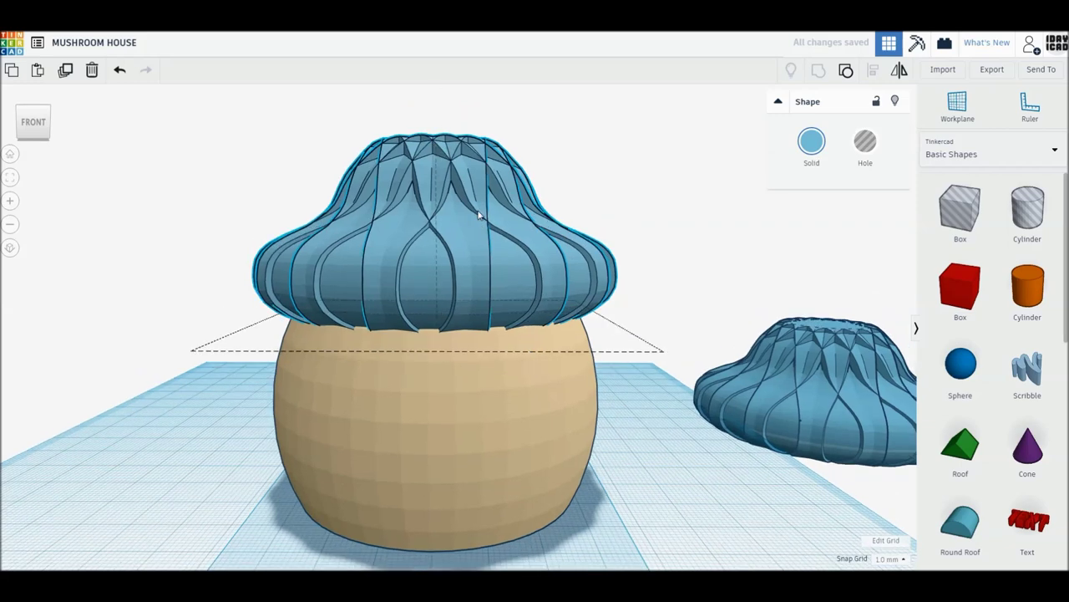
left_click_drag(431, 158, 430, 142)
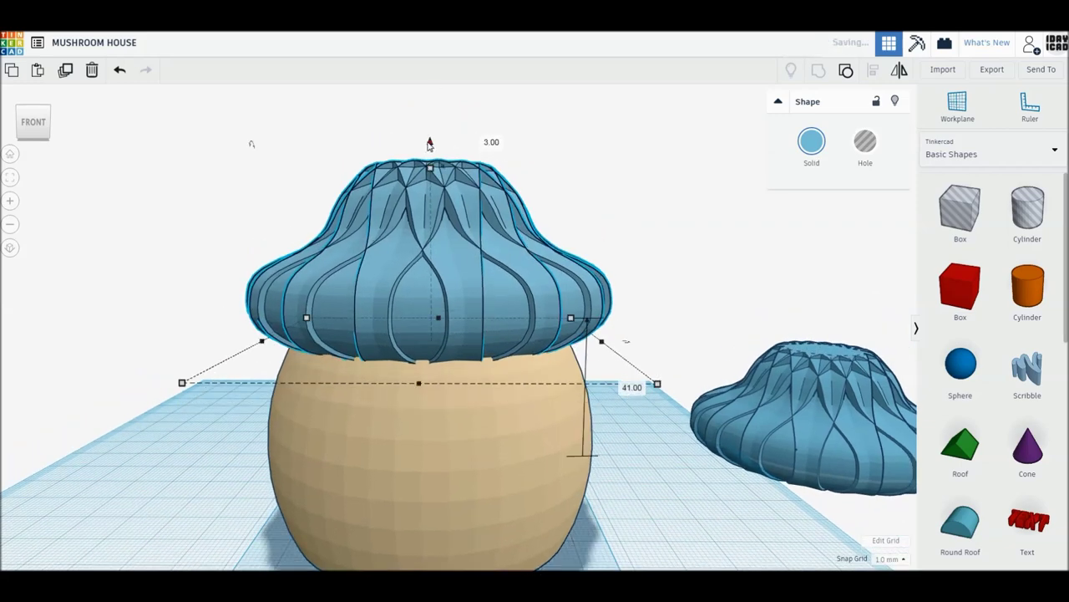
Colour the mushroom cap dark red.
left_click(812, 144)
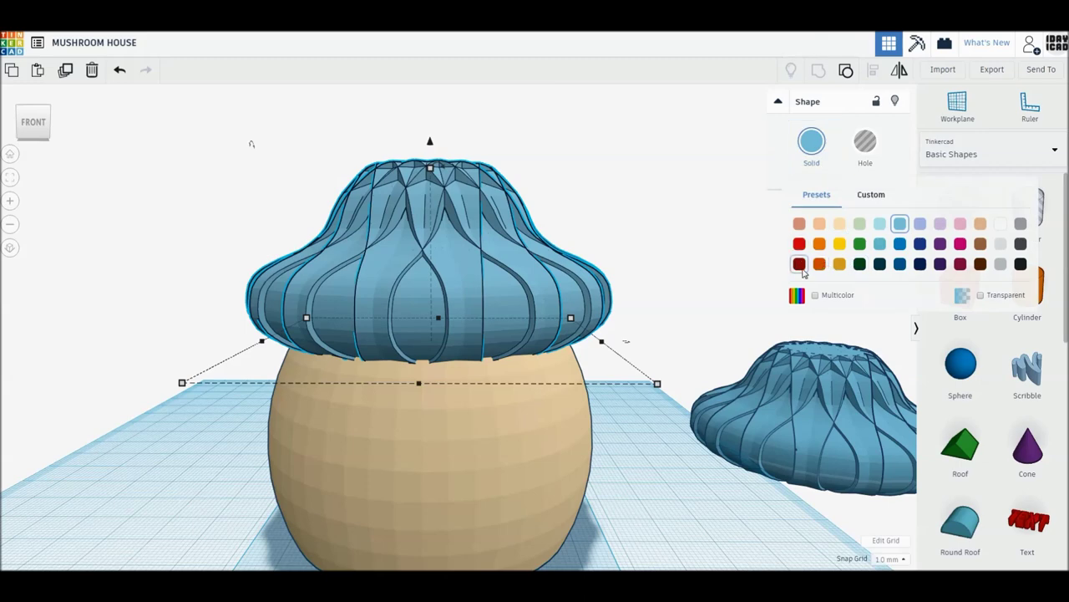
left_click(799, 265)
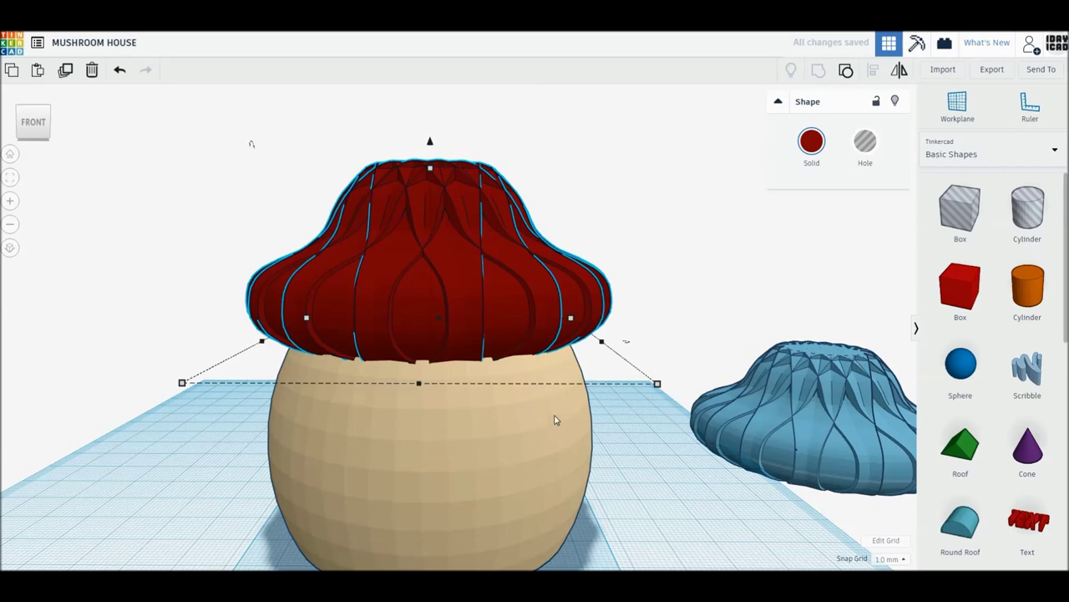
right_click_drag(555, 420, 591, 364)
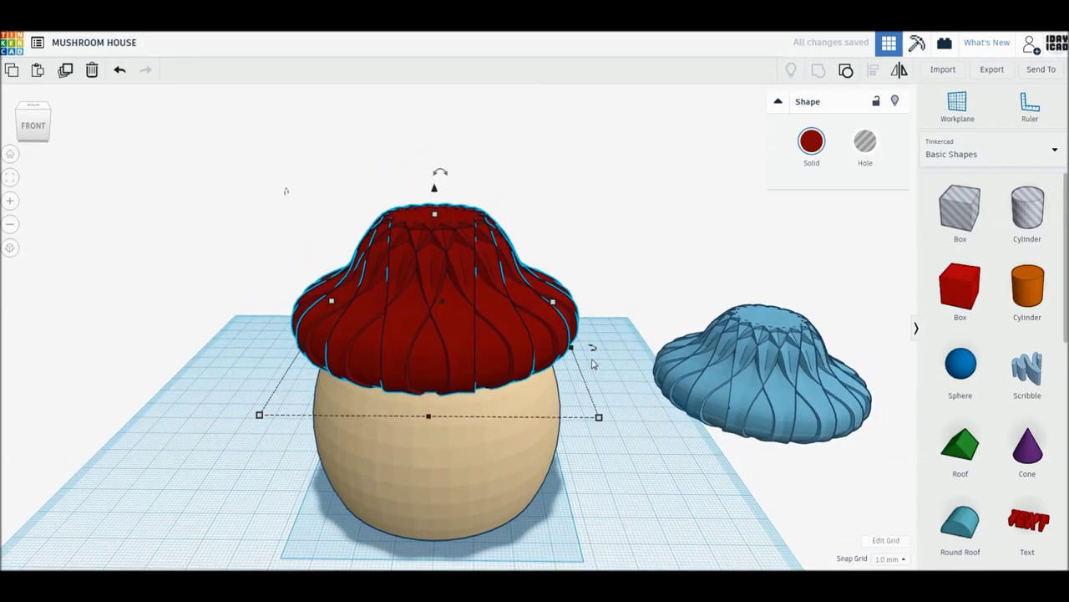
Turn the cap -22.5° around its vertical axis.
mouse_move(592, 350)
left_mouse_down()
mouse_move(562, 397)
mouse_move(608, 358)
left_mouse_up()
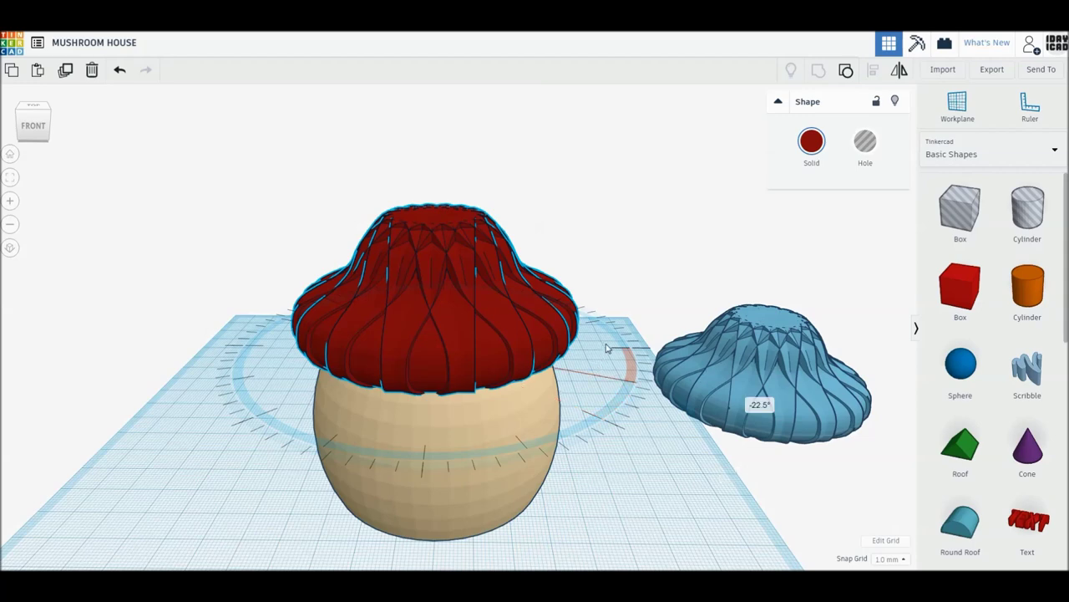
left_click(604, 354)
right_click_drag(566, 484, 611, 407)
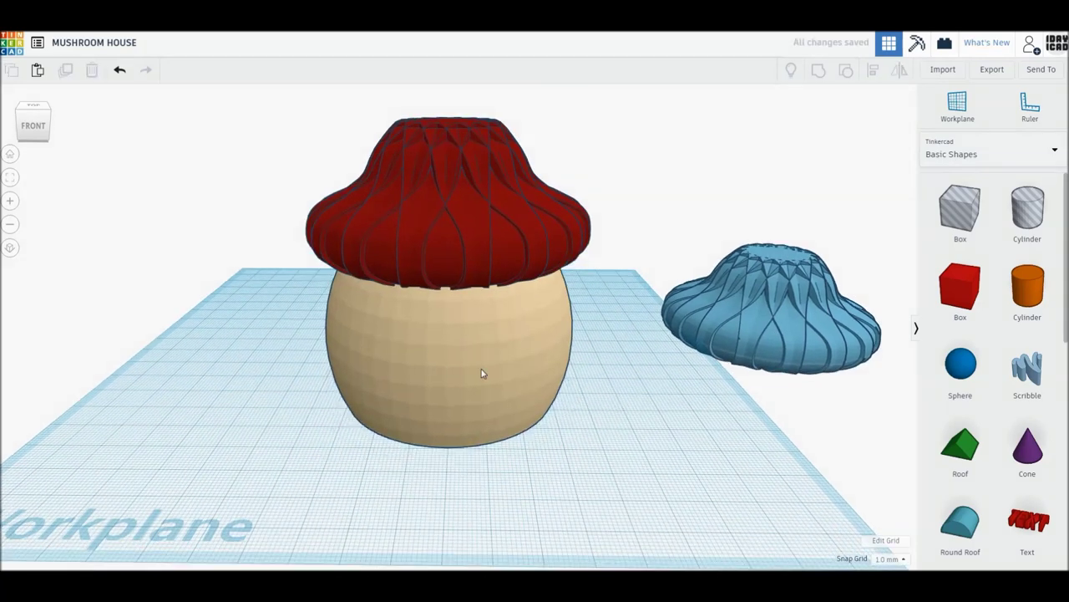
left_click(484, 371)
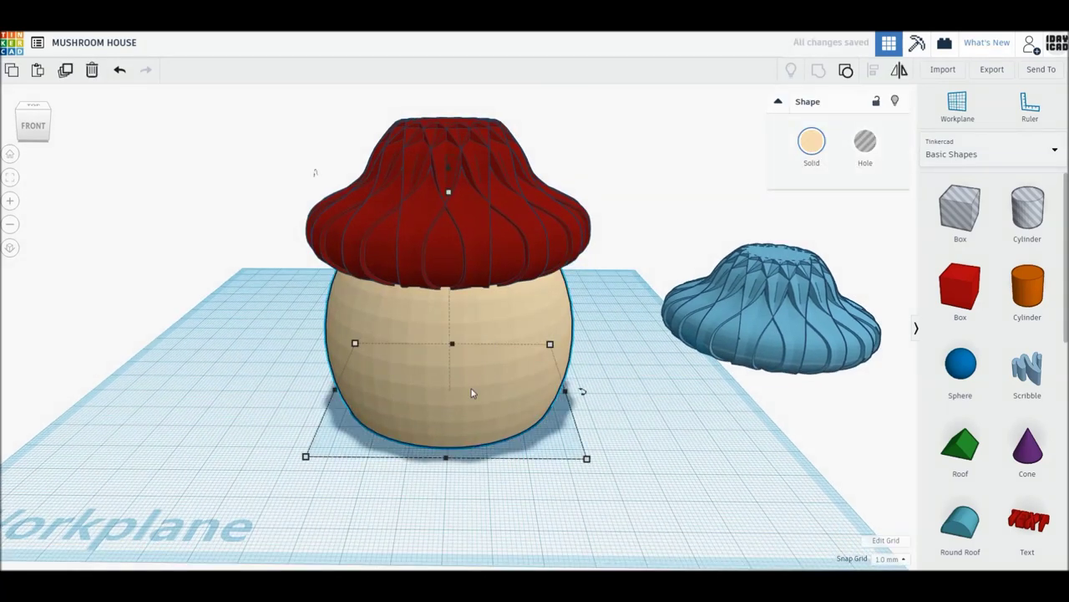
Copy the tan body behind and to the right, and move the red mushroom left.
left_click_drag(472, 393, 661, 293, "alt")
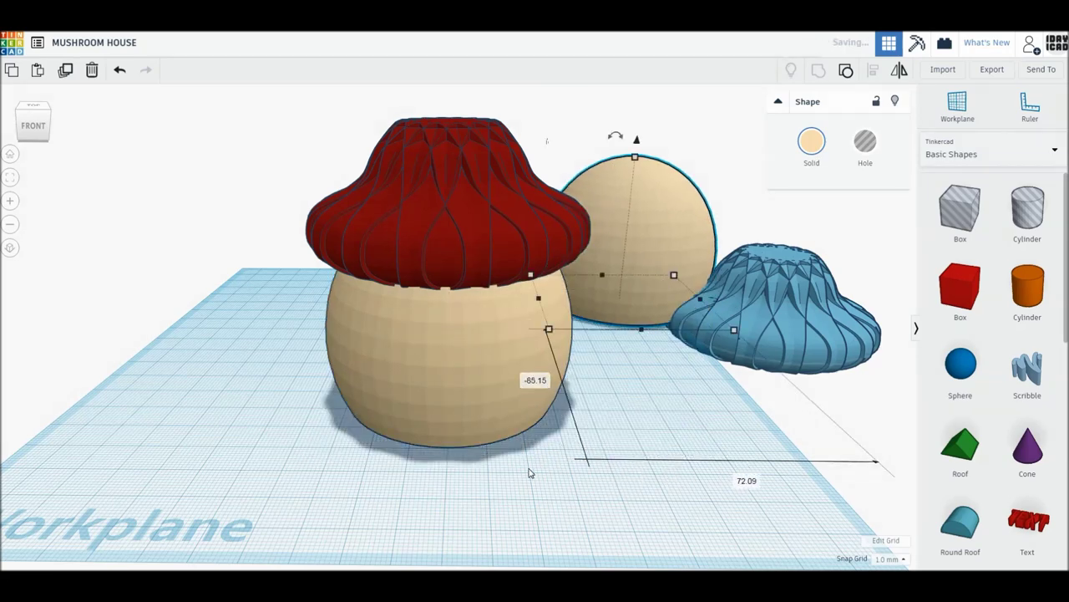
key("ctrl+z")
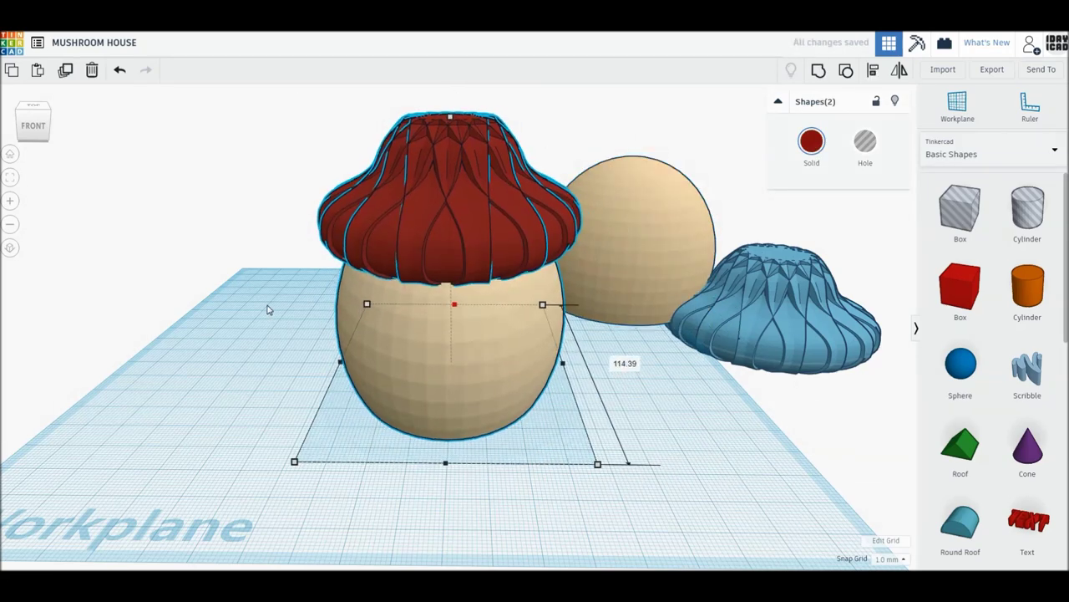
left_click_drag(445, 395, 246, 310)
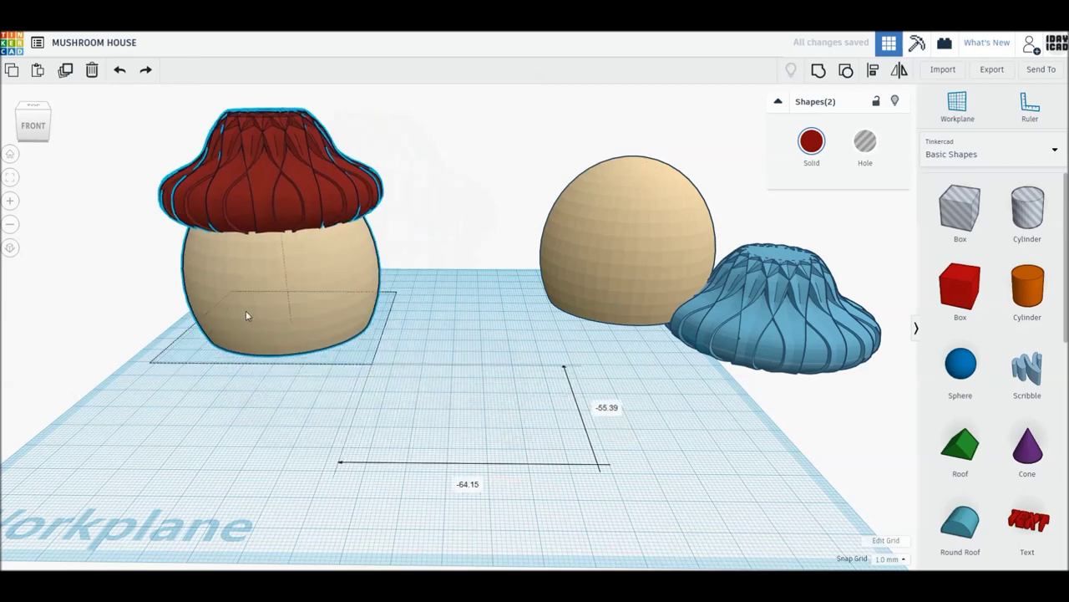
Bring the spare blue cap forward, delete it, and drop in a new Scribble shape.
left_click_drag(681, 318, 499, 491)
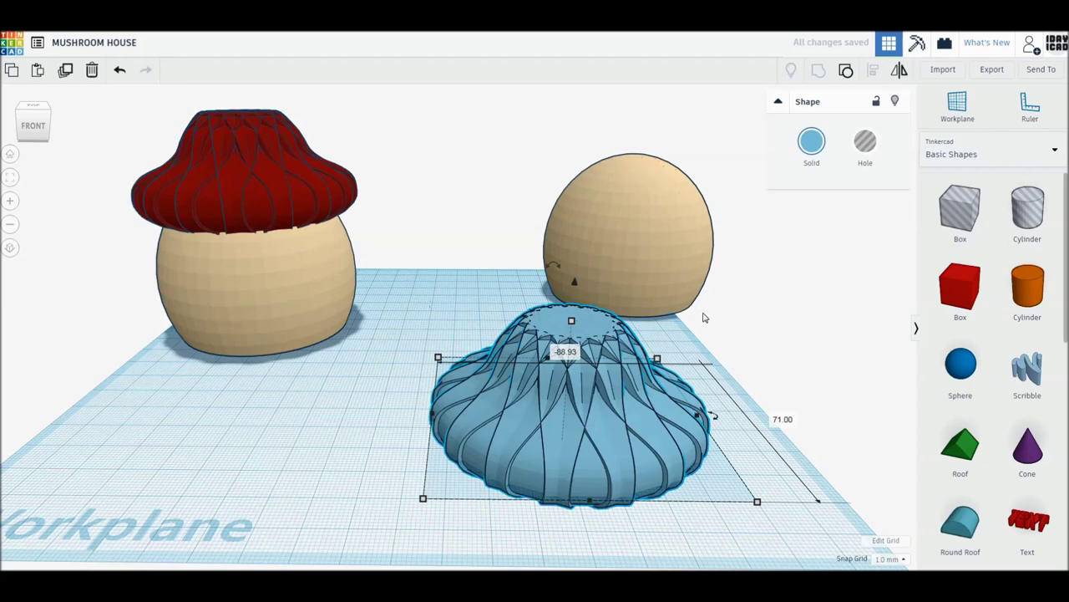
key("Delete")
left_click_drag(1027, 368, 516, 464)
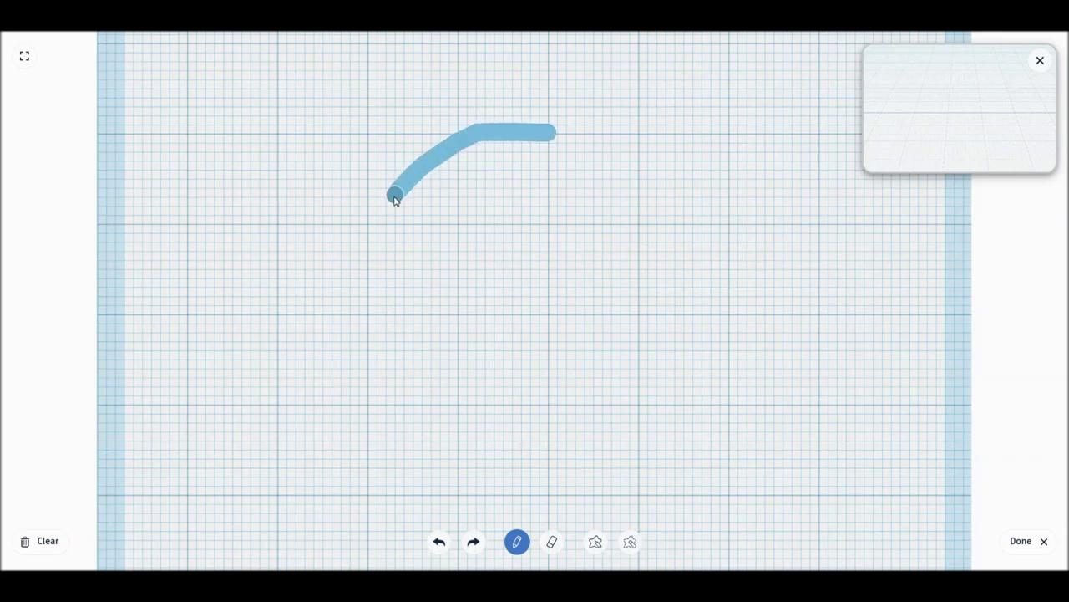
Draw a wavy hook stroke ending in a long flat base and make it a 3D wall.
mouse_move(334, 232)
left_mouse_down()
mouse_move(310, 258)
mouse_move(310, 331)
mouse_move(270, 377)
mouse_move(289, 422)
mouse_move(553, 421)
left_mouse_up()
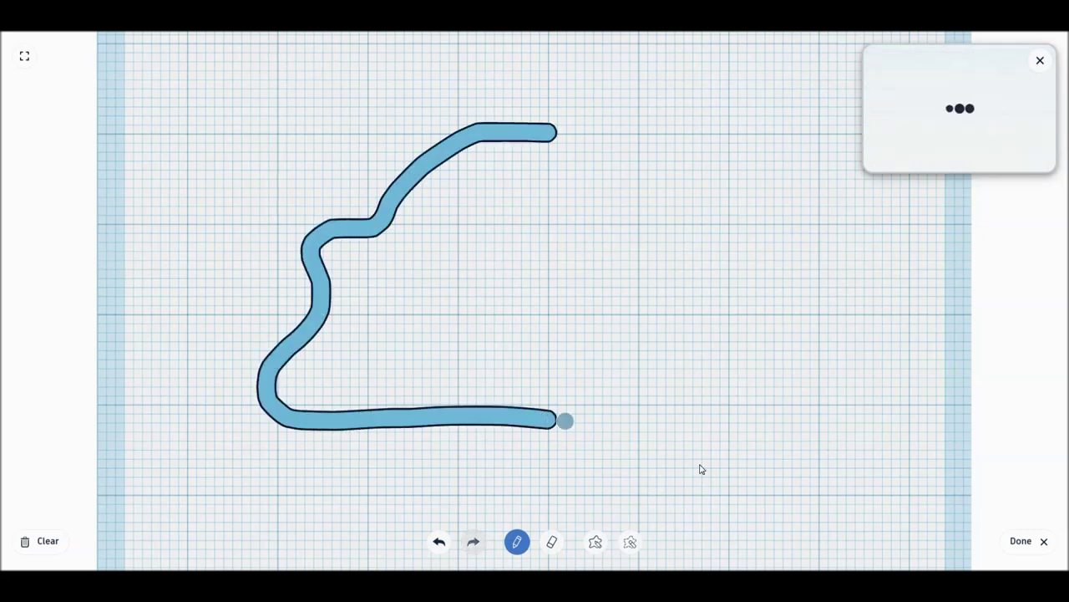
left_click(1021, 541)
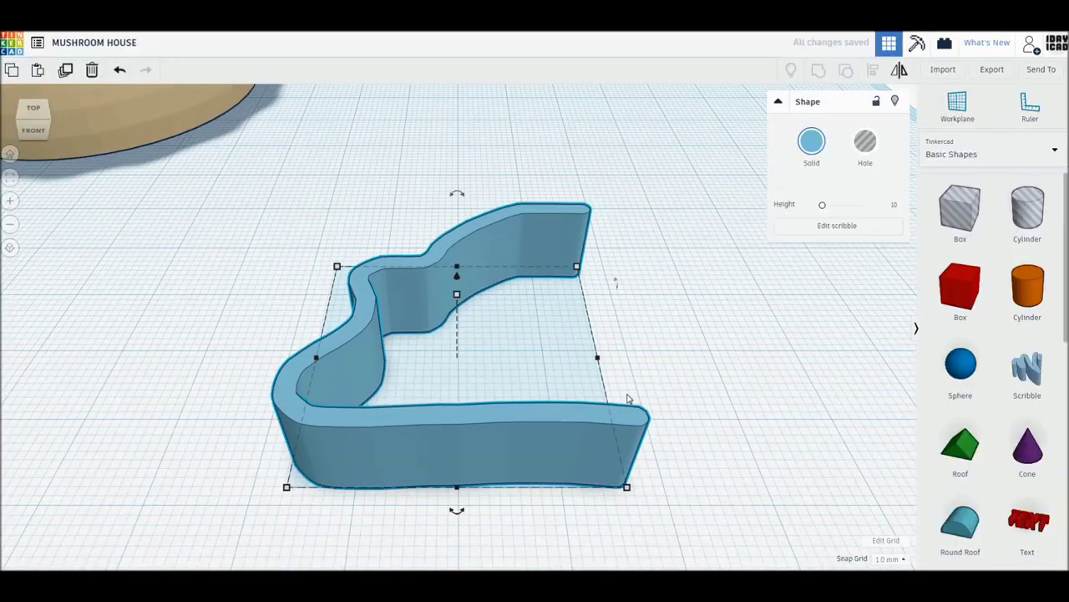
Raise the new scribble wall to 20 mm, then duplicate, mirror and nudge it into a symmetric pair.
left_click_drag(457, 294, 456, 214)
scroll(457, 276, "down", 3)
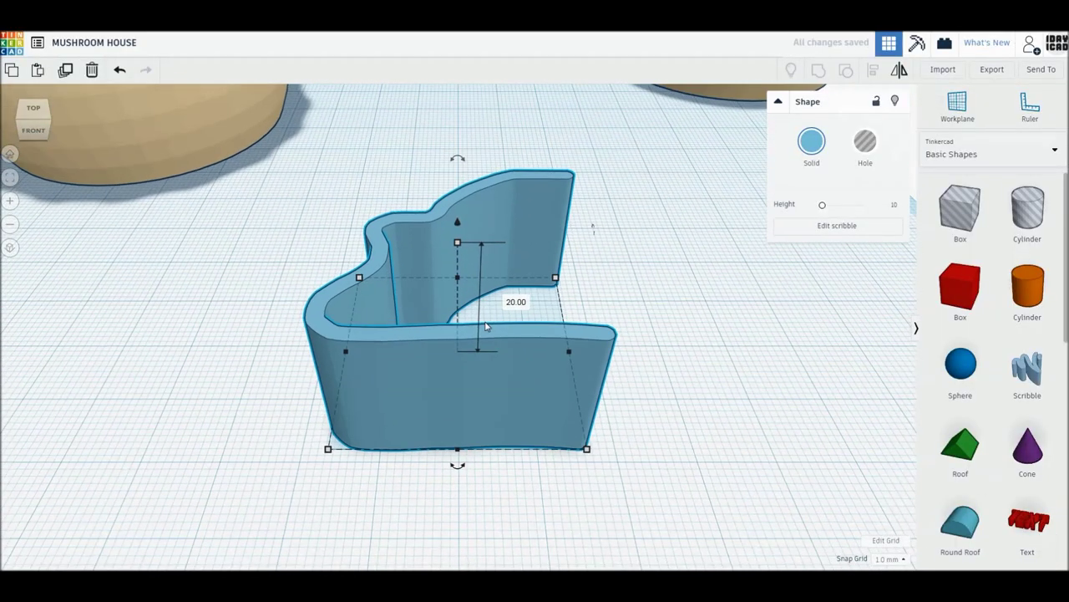
left_click(65, 70)
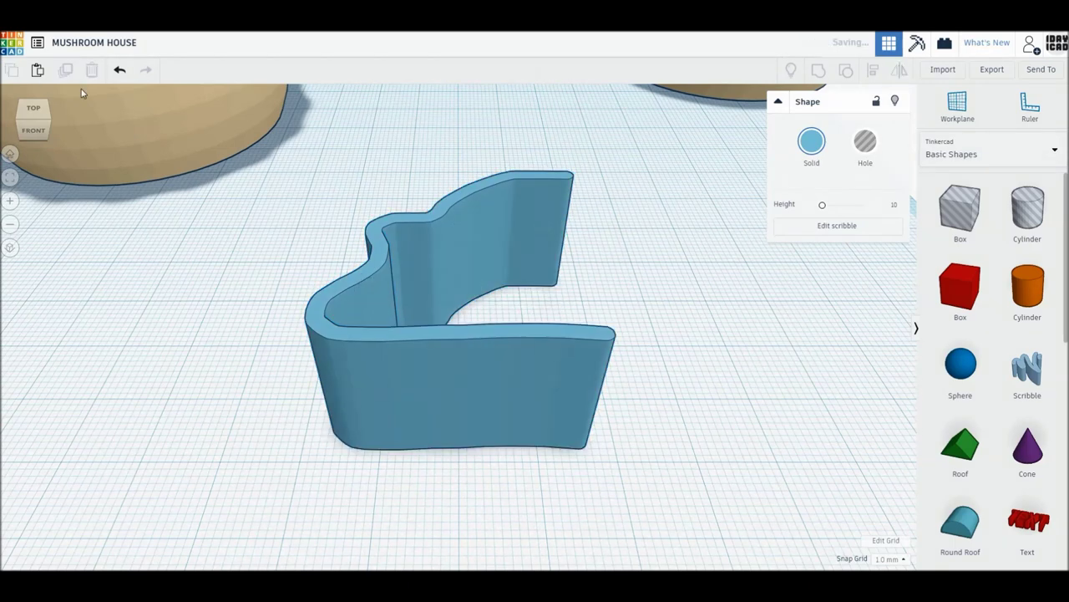
left_click(473, 466)
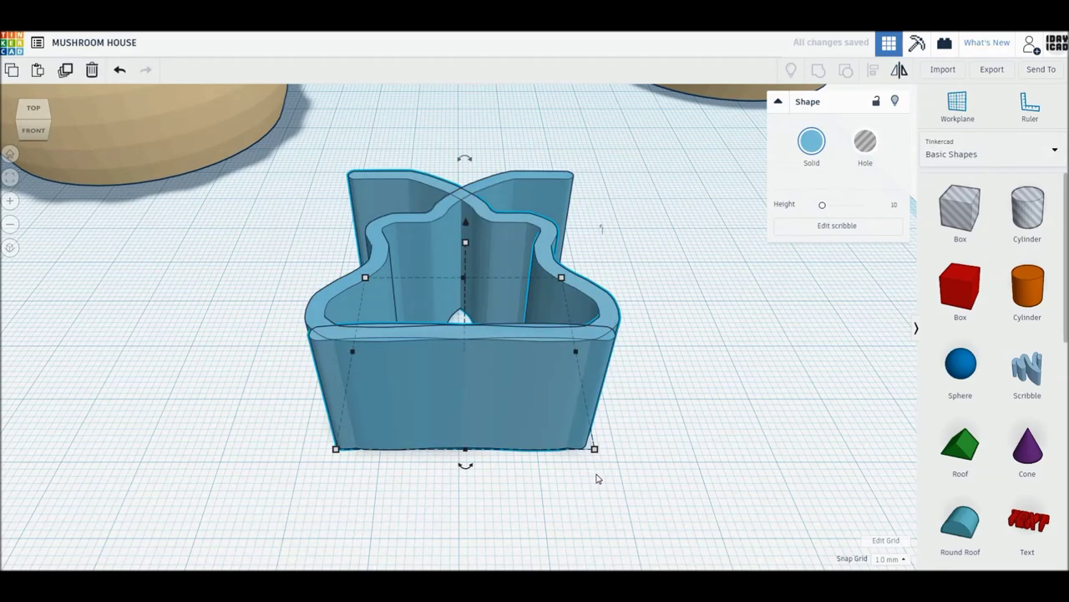
key("Right")
key("Right")
key("Right")
key("Right")
left_click_drag(654, 500, 545, 308)
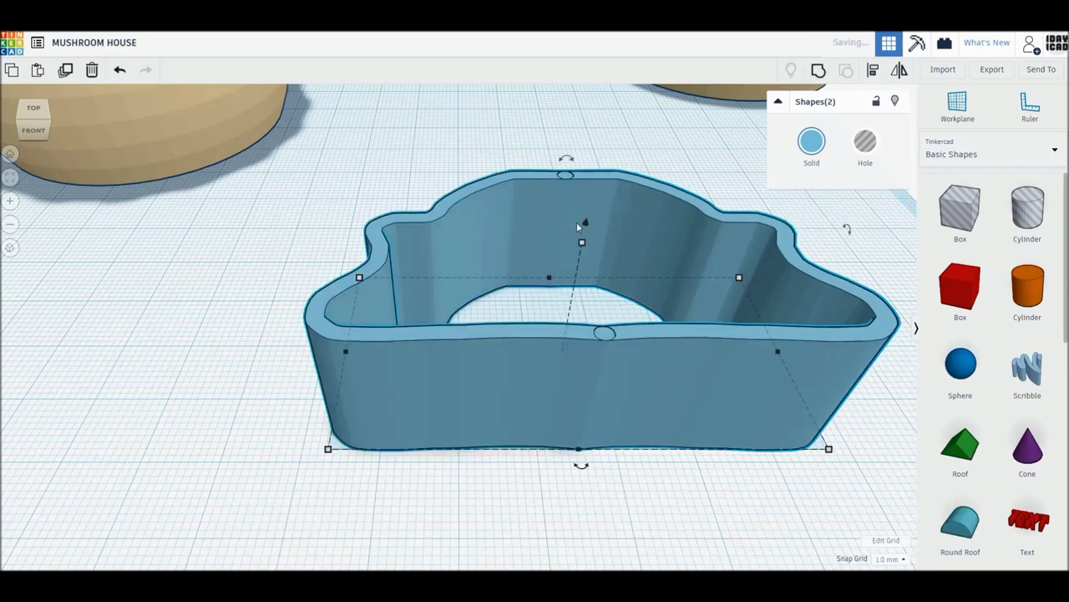
Copy and rotate the wall pair repeatedly into 16 pieces, then select them all.
left_click(66, 73)
mouse_move(566, 159)
left_mouse_down()
mouse_move(618, 170)
mouse_move(607, 167)
left_mouse_up()
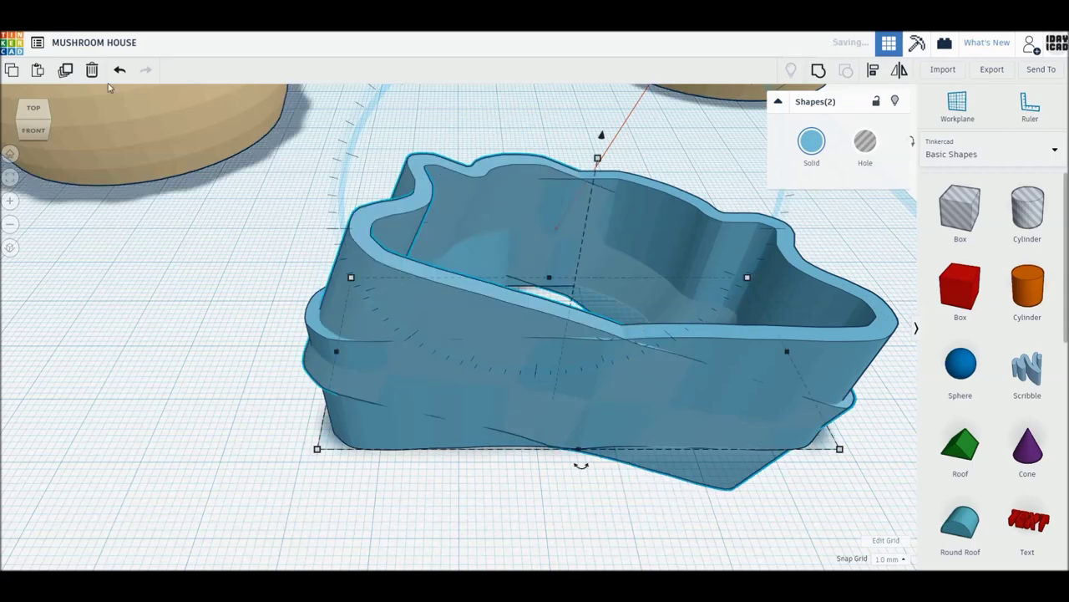
left_click(66, 73)
left_click(66, 73)
left_click(66, 73)
left_click(66, 73)
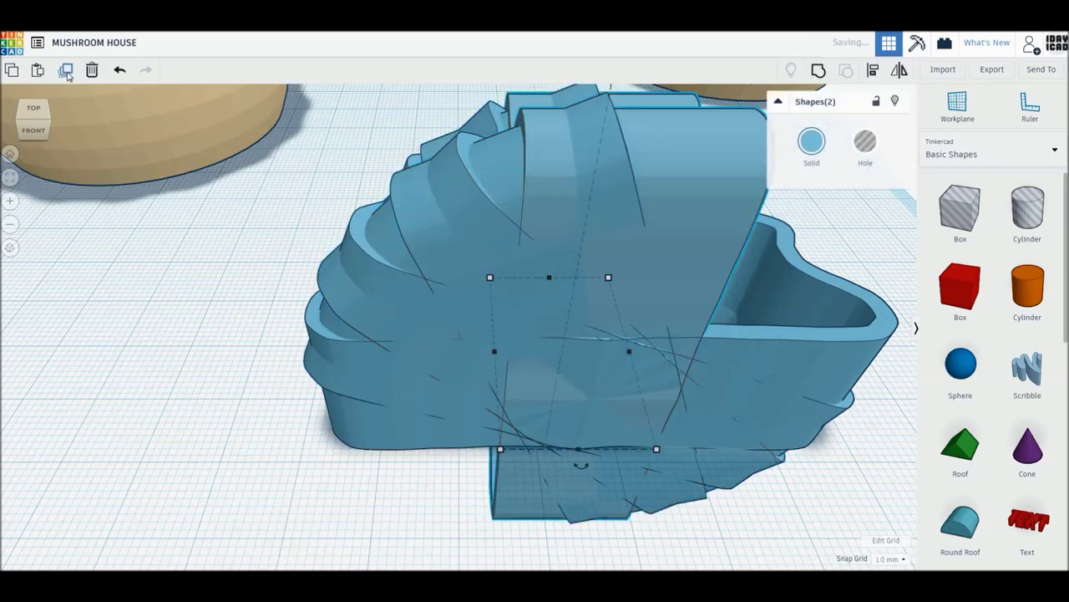
left_click(66, 73)
left_click(66, 73)
scroll(357, 239, "down", 3)
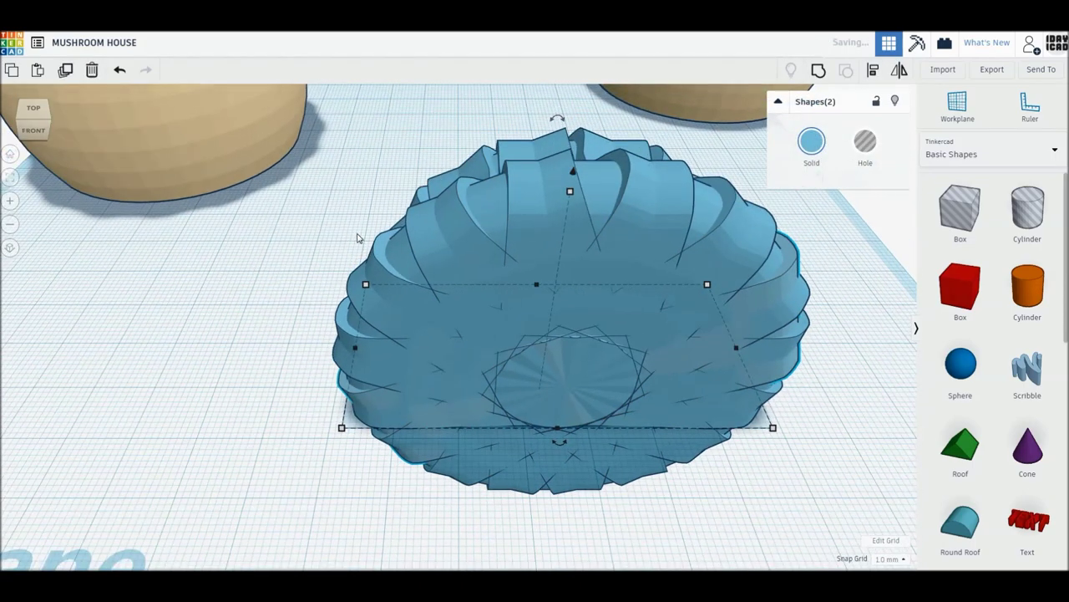
right_click_drag(404, 266, 394, 241)
left_click_drag(369, 197, 776, 492)
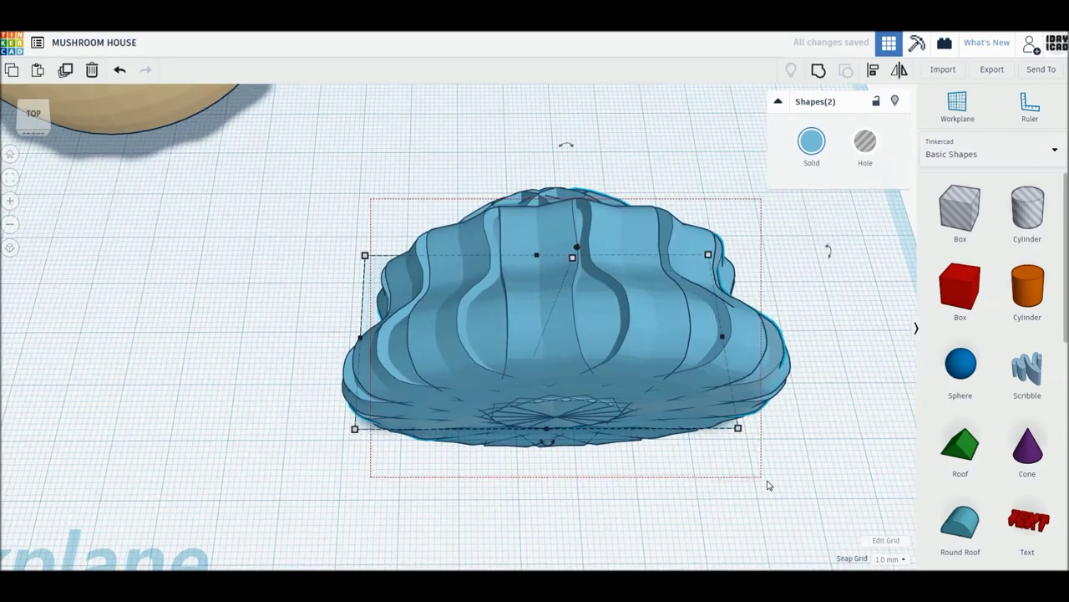
Group the 16 blue wall copies into one ribbed shape and flip it over into a dome.
left_click(818, 71)
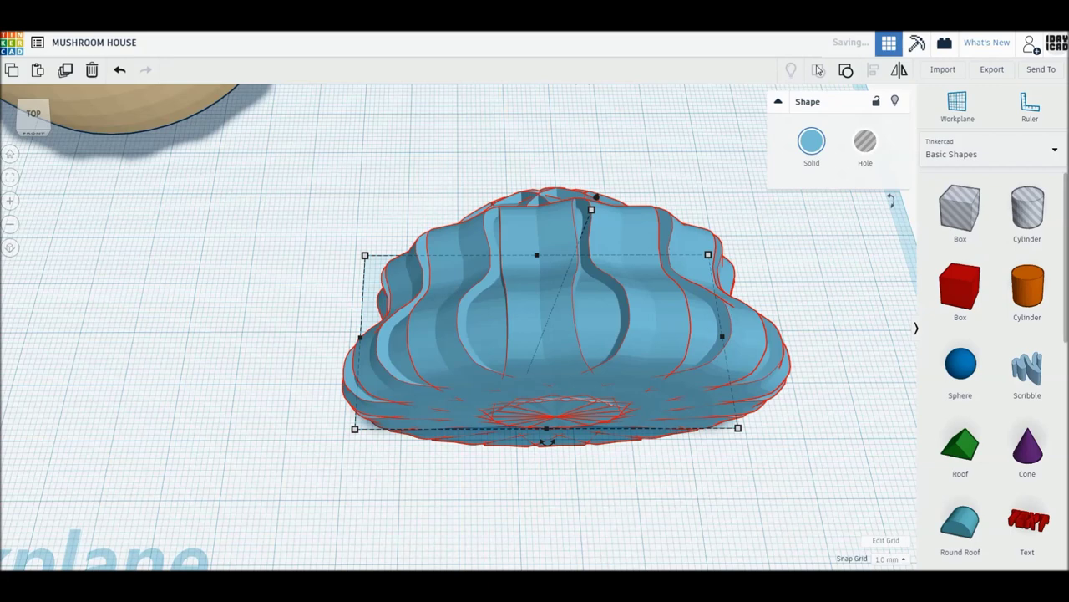
left_click(767, 289)
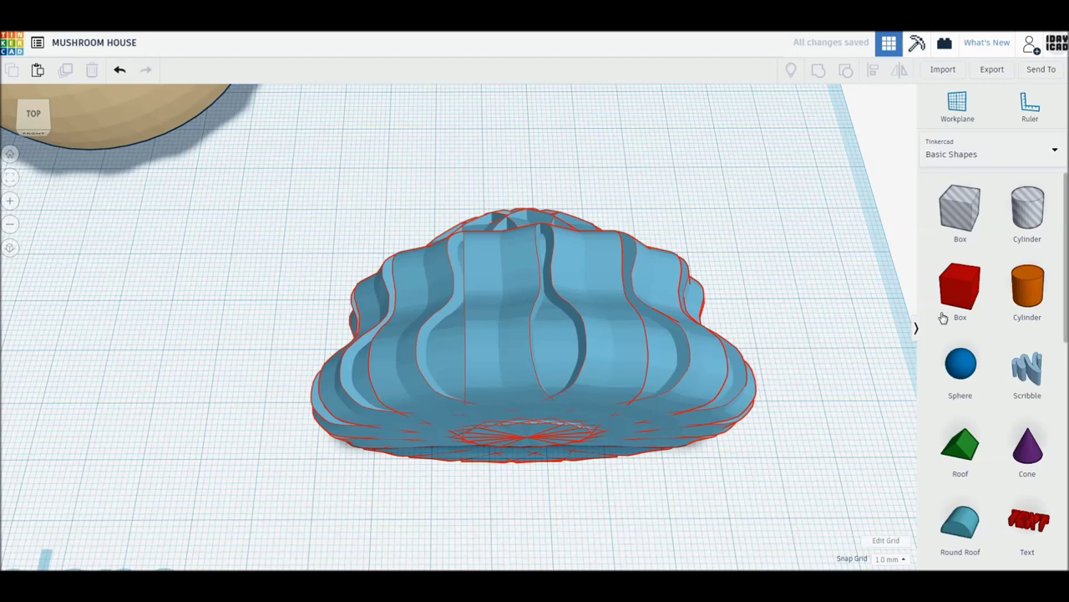
right_click_drag(720, 466, 726, 454)
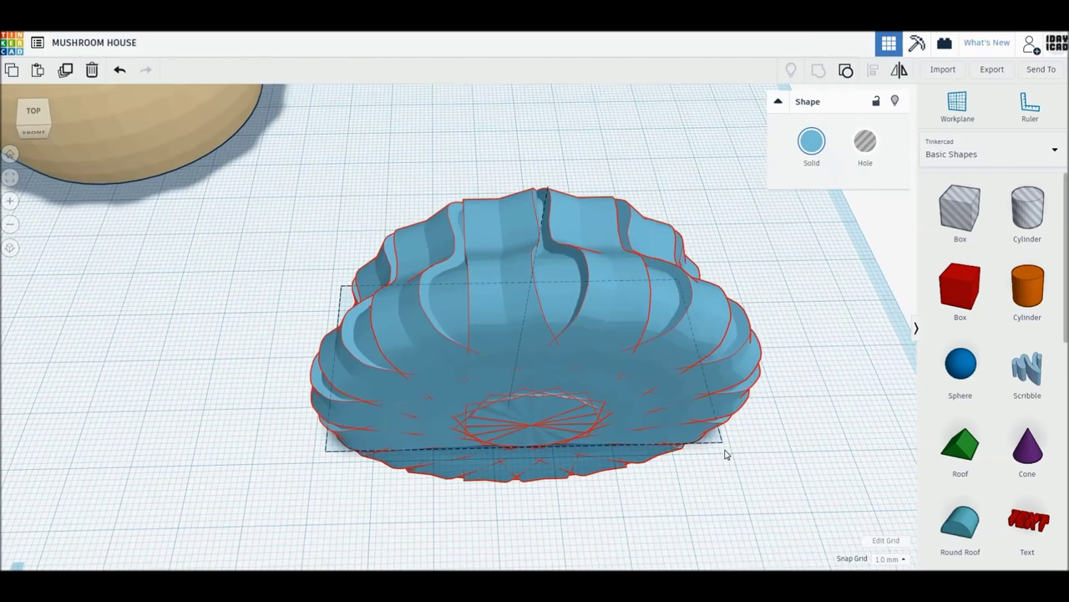
left_click(10, 154)
mouse_move(638, 339)
left_mouse_down()
mouse_move(646, 437)
mouse_move(633, 442)
left_mouse_up()
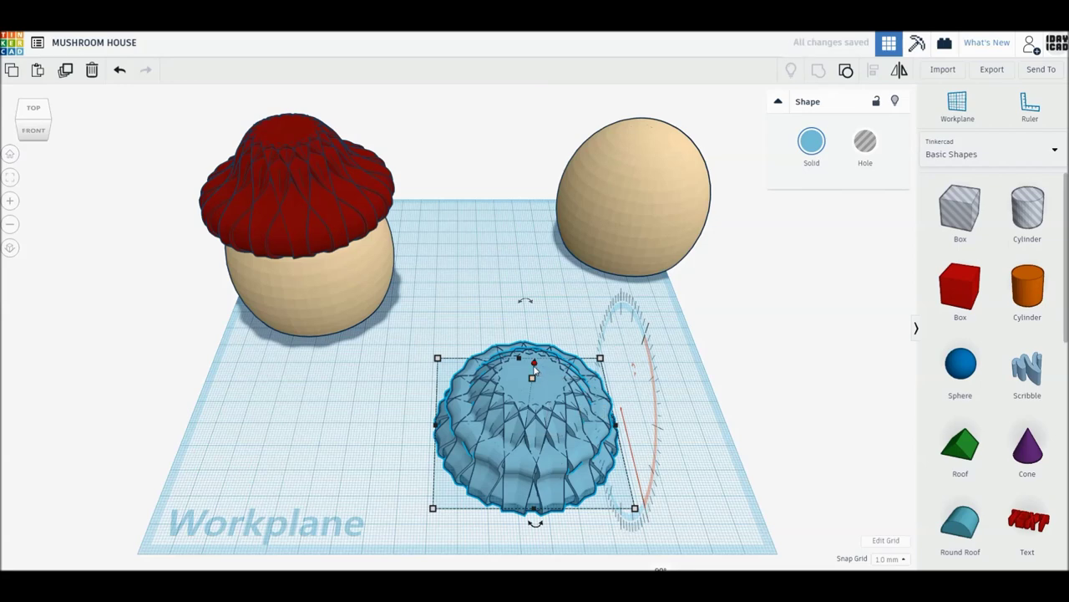
Lift the blue cap, centre it over the second tan body, and squash it lower.
left_click_drag(537, 308, 539, 272)
left_click_drag(710, 460, 525, 204)
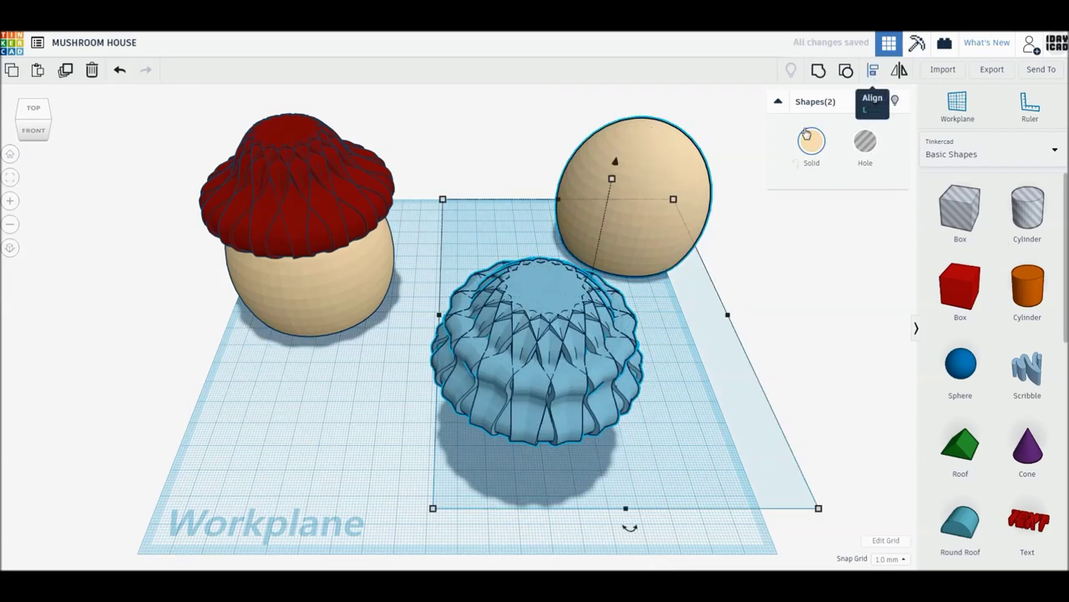
left_click(874, 77)
left_click(630, 527)
left_click(488, 317)
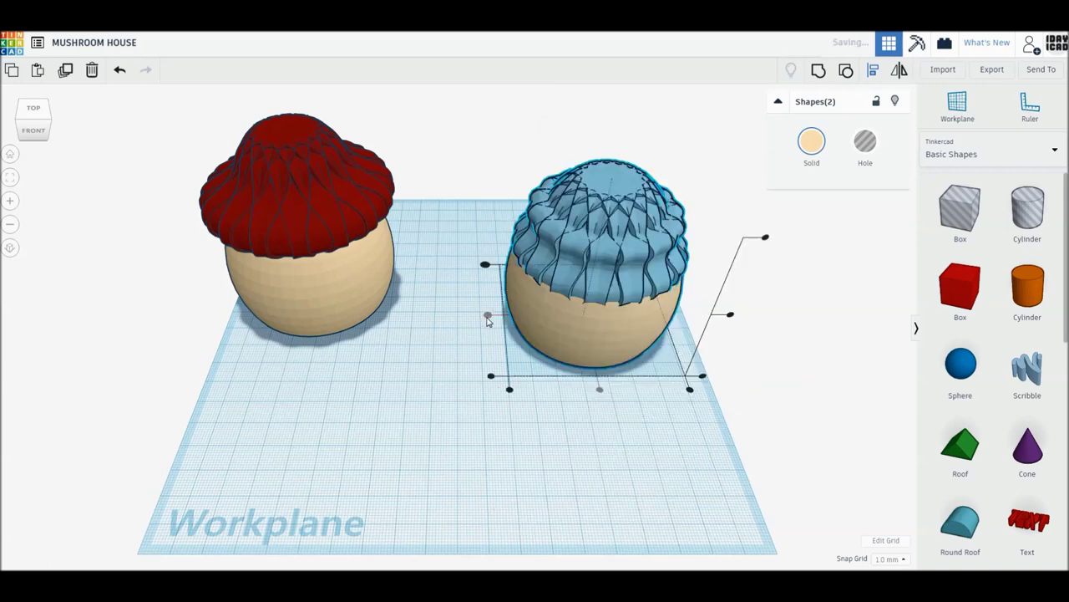
left_click(530, 408)
left_click(600, 222)
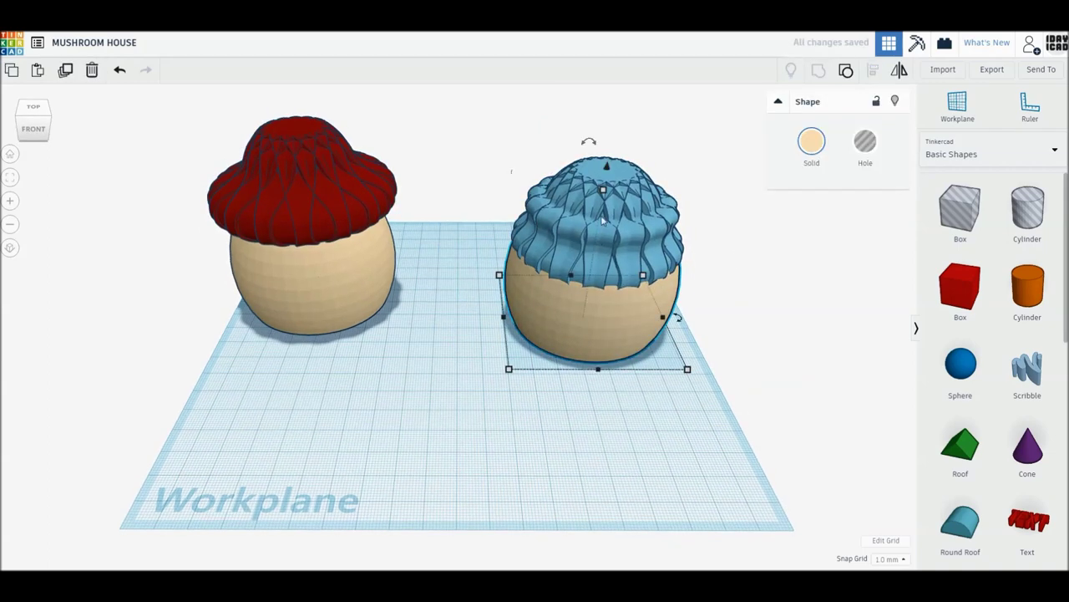
left_click_drag(604, 192, 605, 224)
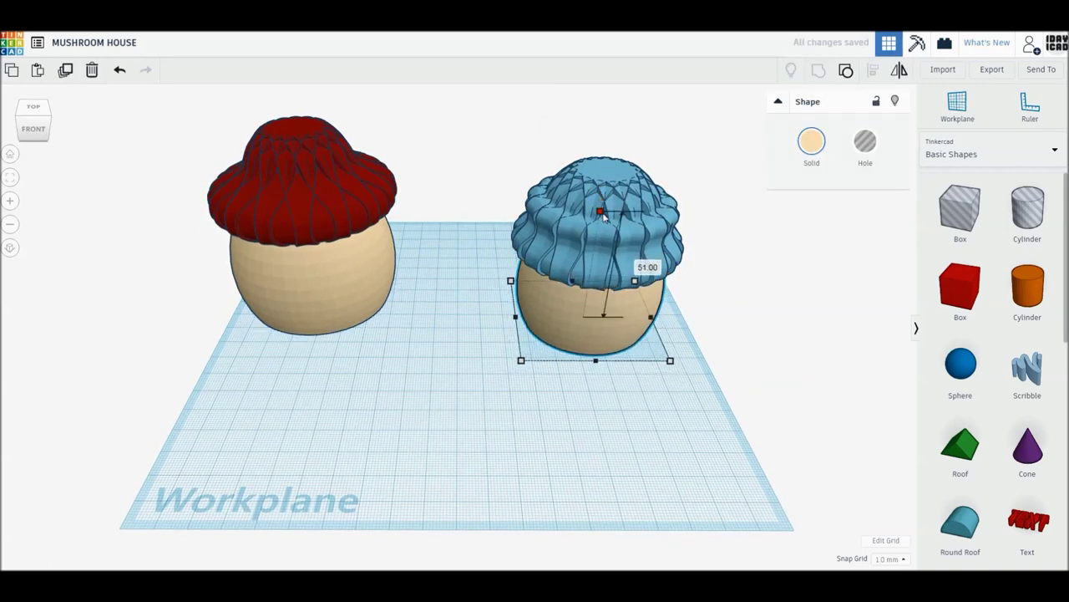
Adjust the cap's height above the workplane and widen the second tan body to 70 mm.
mouse_move(688, 399)
right_mouse_down()
mouse_move(678, 344)
mouse_move(609, 213)
right_mouse_up()
mouse_move(595, 138)
left_mouse_down()
mouse_move(597, 117)
mouse_move(596, 135)
left_mouse_up()
right_click_drag(595, 136, 616, 316)
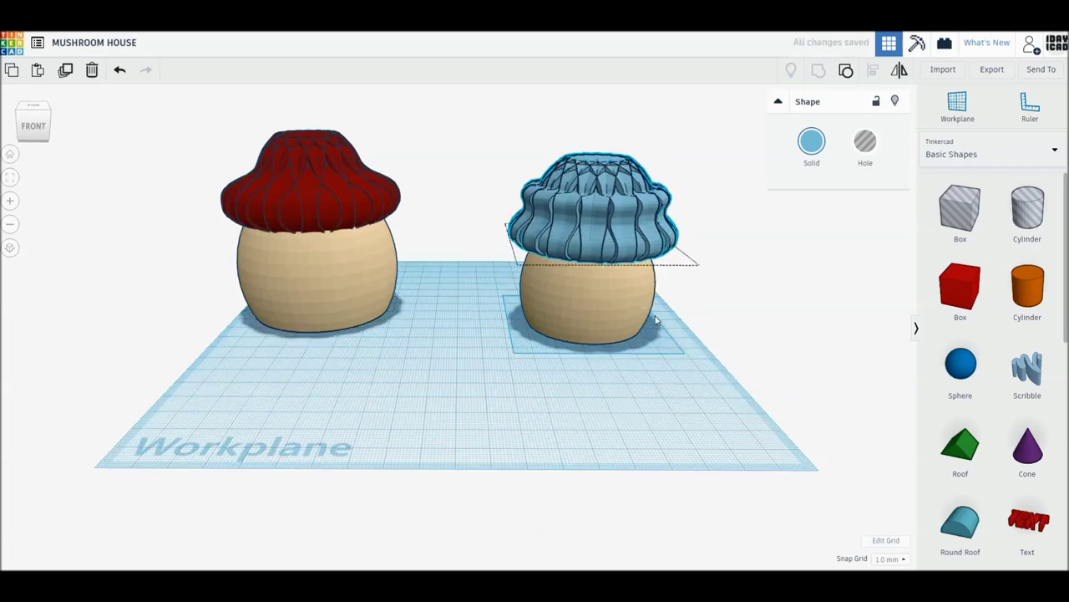
left_click(615, 317)
left_click_drag(666, 357, 685, 367)
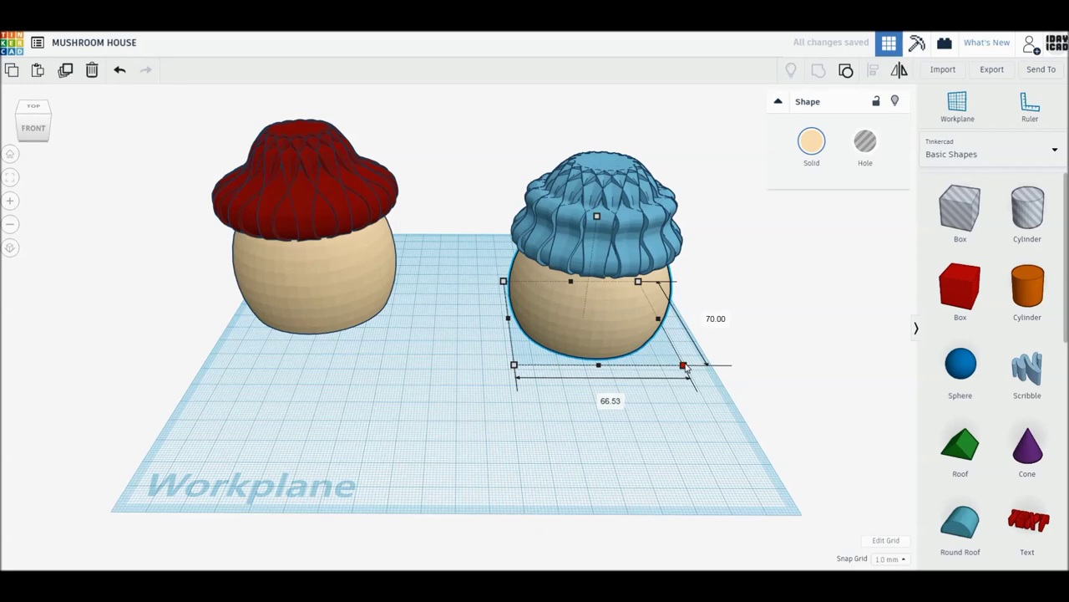
left_click_drag(685, 368, 686, 371)
key("Return")
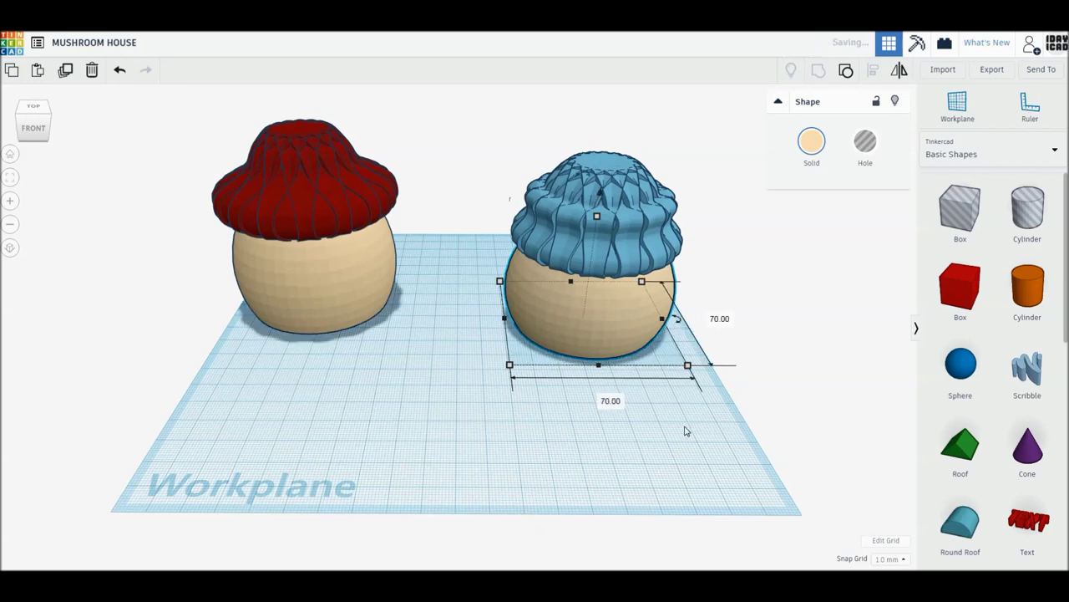
Re-centre the cap on the widened body and raise it 37 mm to rest on top.
left_click_drag(679, 436, 578, 201)
left_click(873, 70)
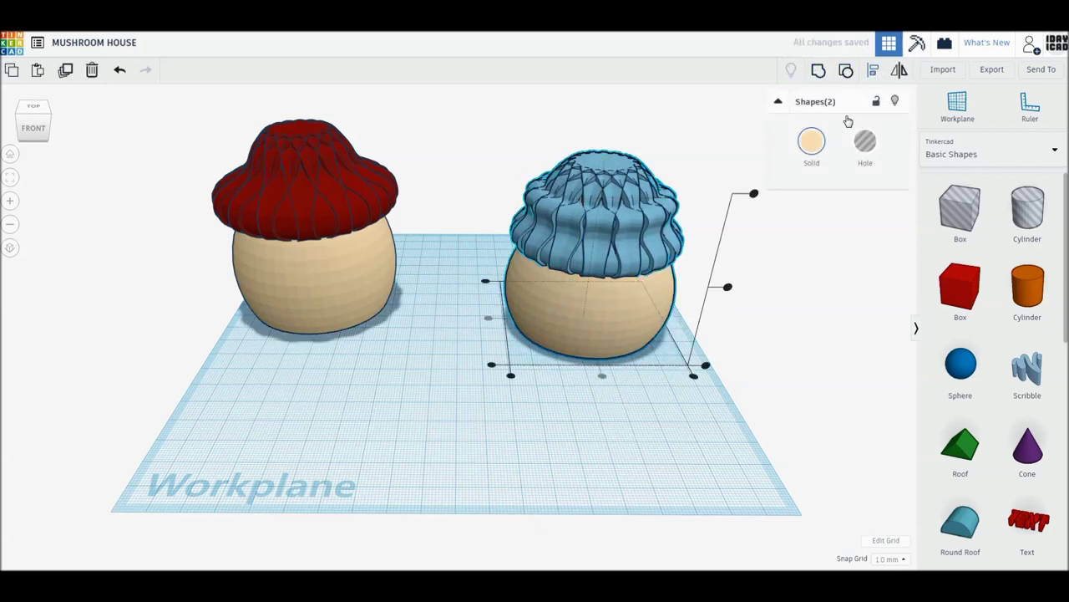
left_click(767, 331)
left_click(657, 265)
right_click_drag(657, 265, 657, 248)
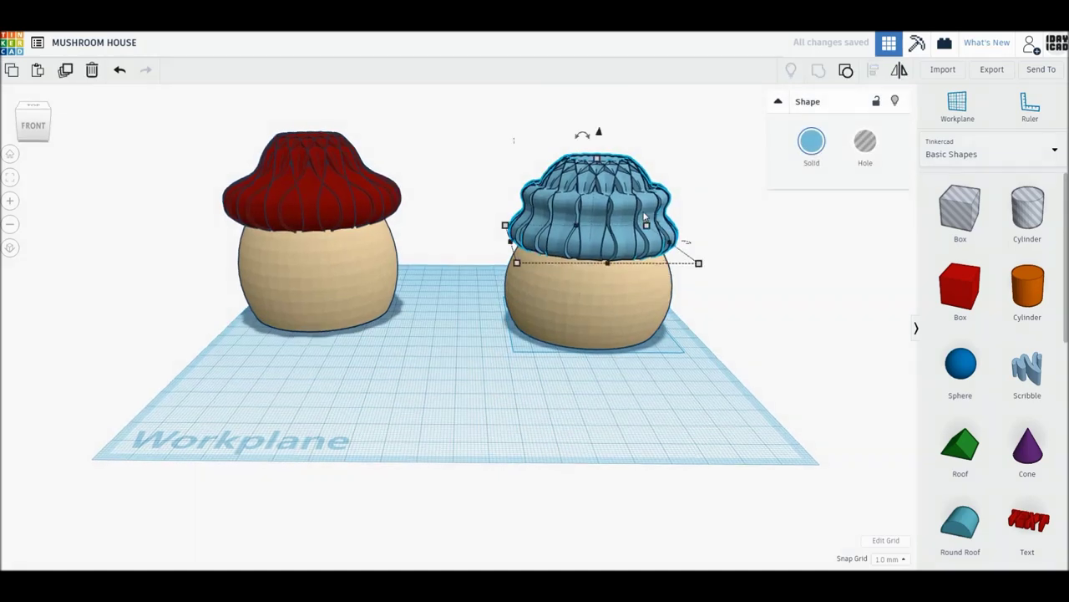
left_click_drag(599, 131, 599, 141)
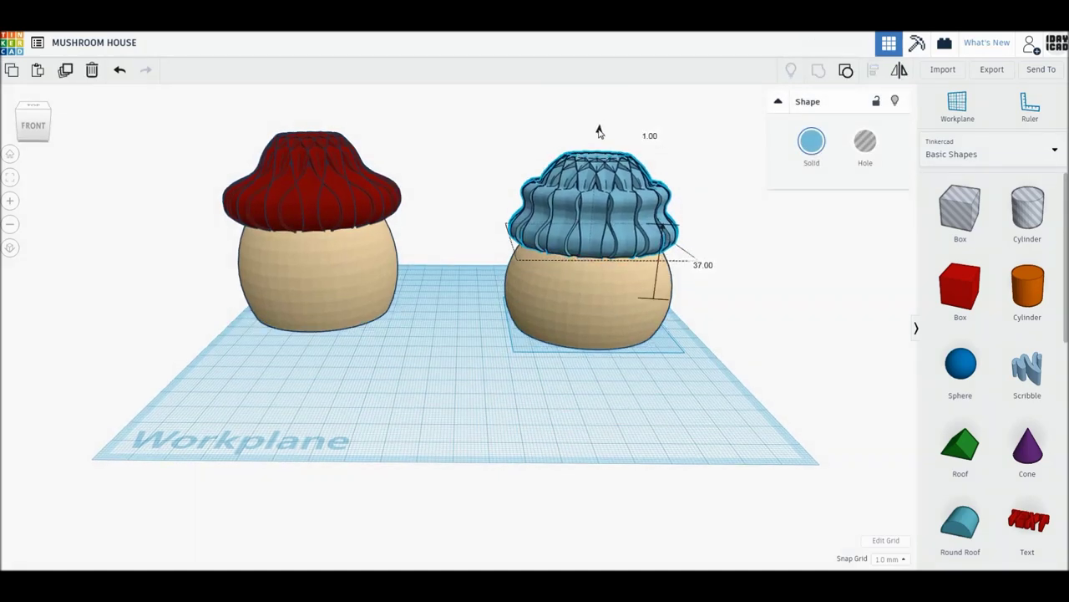
mouse_move(712, 261)
right_mouse_down()
mouse_move(702, 245)
mouse_move(714, 287)
right_mouse_up()
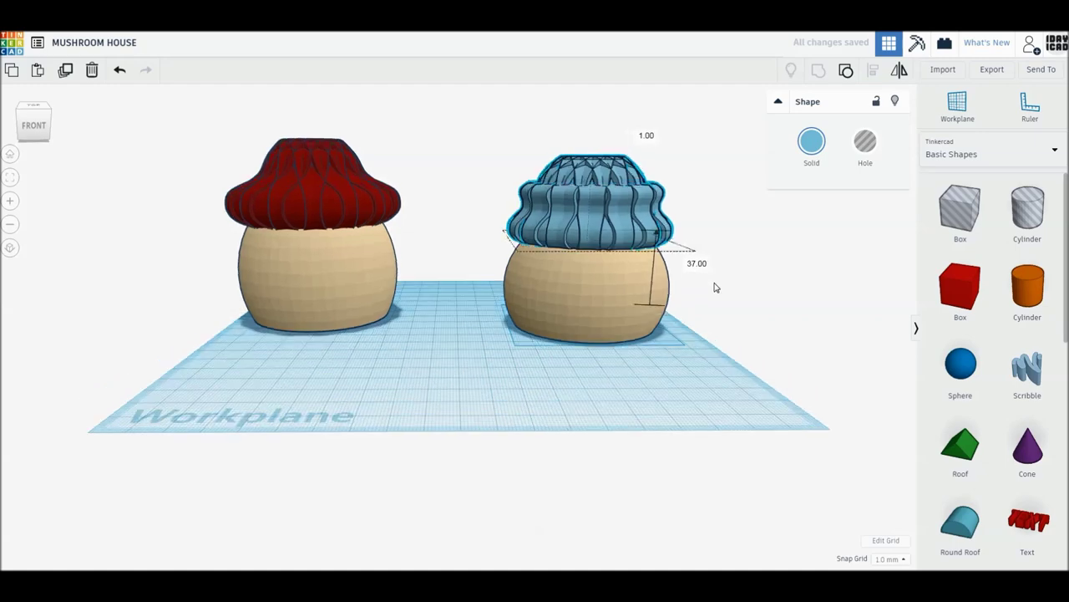
left_click(811, 142)
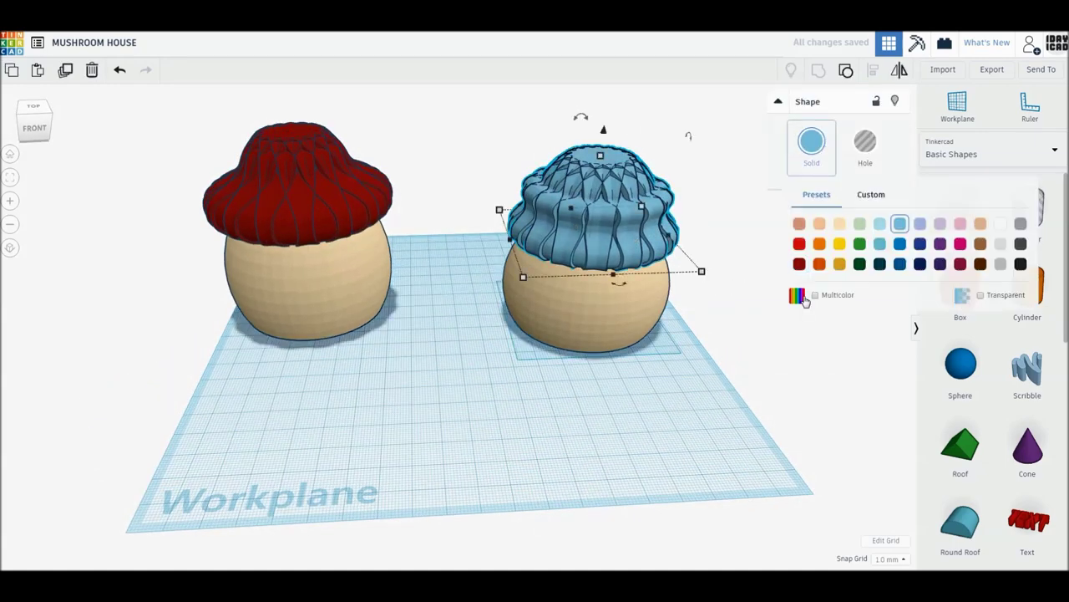
Colour the second cap dark red, then add a red Box and a Box hole to the workplane.
left_click(799, 264)
left_click(716, 365)
left_click_drag(744, 382, 556, 205)
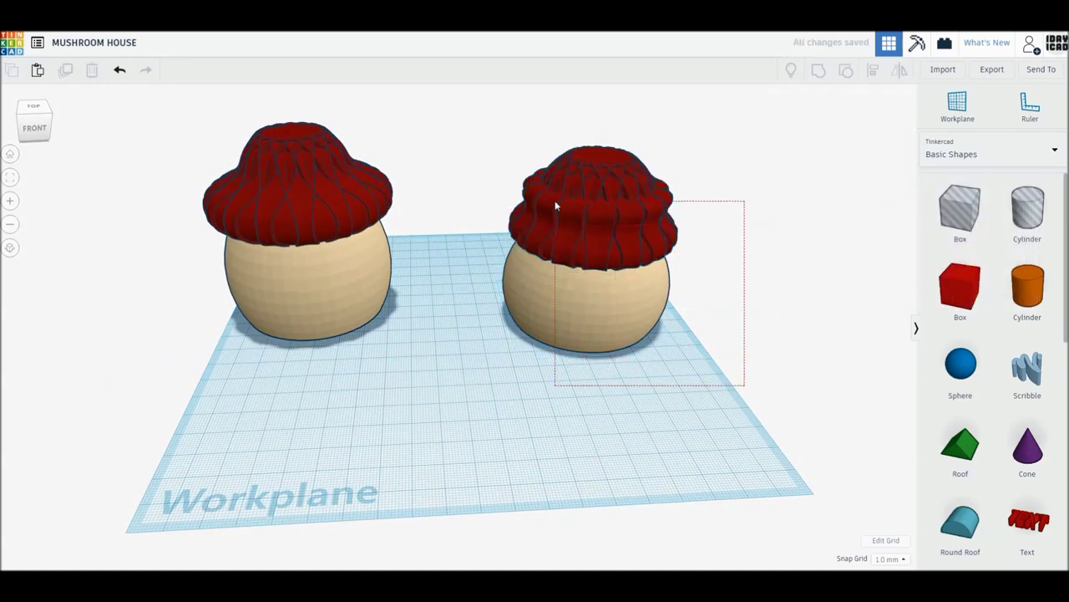
left_click(785, 217)
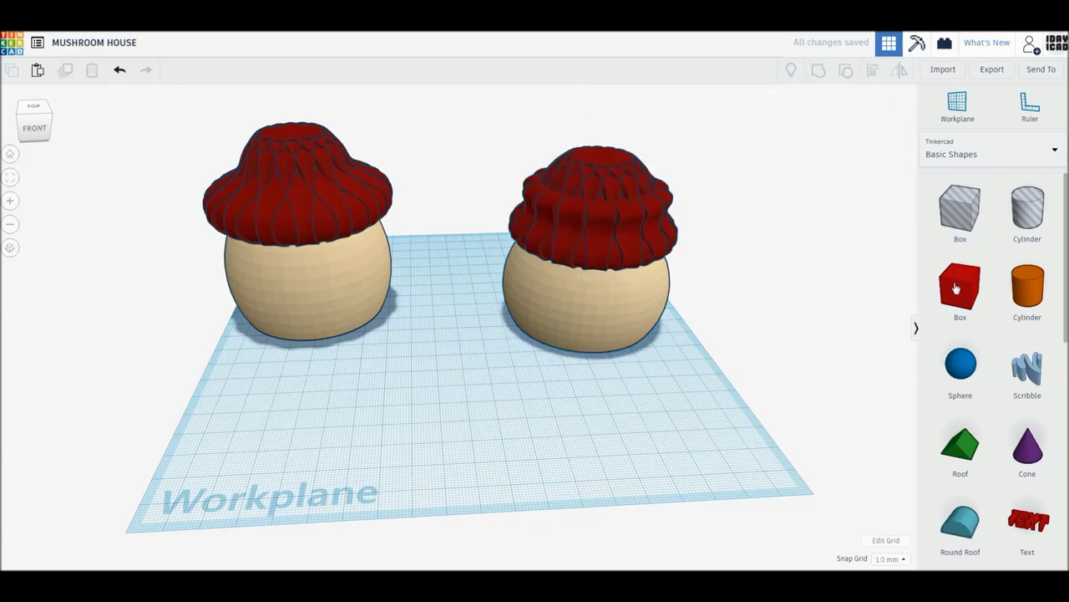
left_click_drag(959, 287, 565, 395)
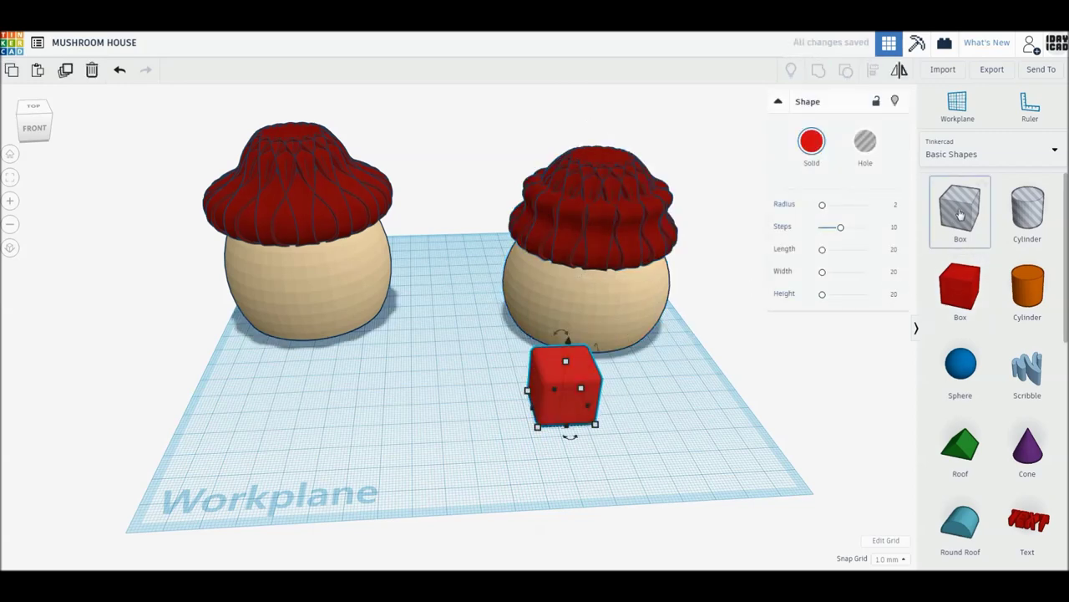
left_click_drag(960, 209, 633, 418)
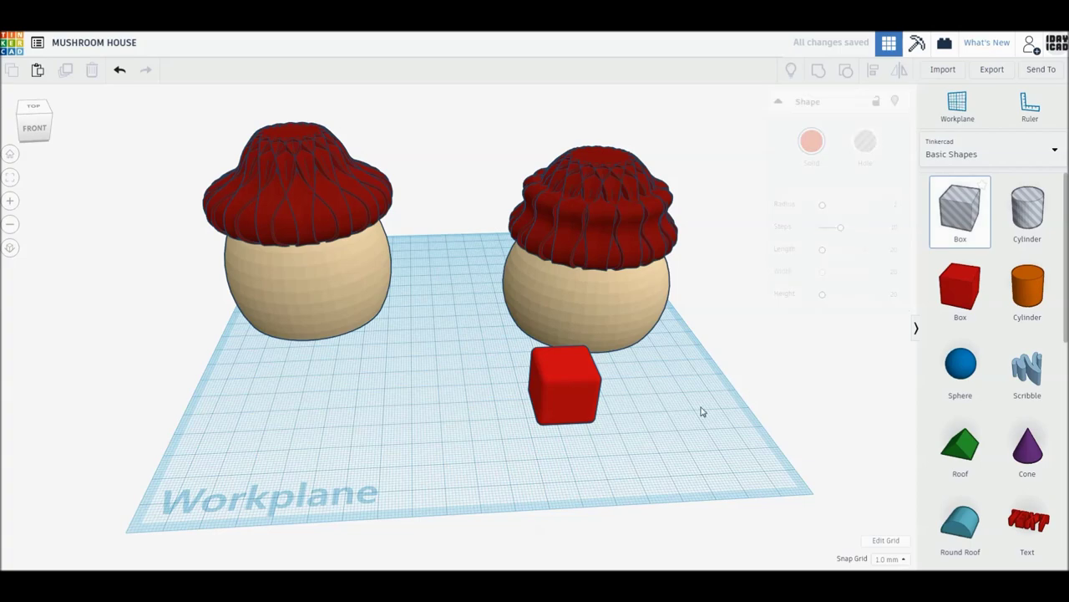
In top view, place the hole box over the red box and shrink it to a 3×22 strip.
left_click(31, 109)
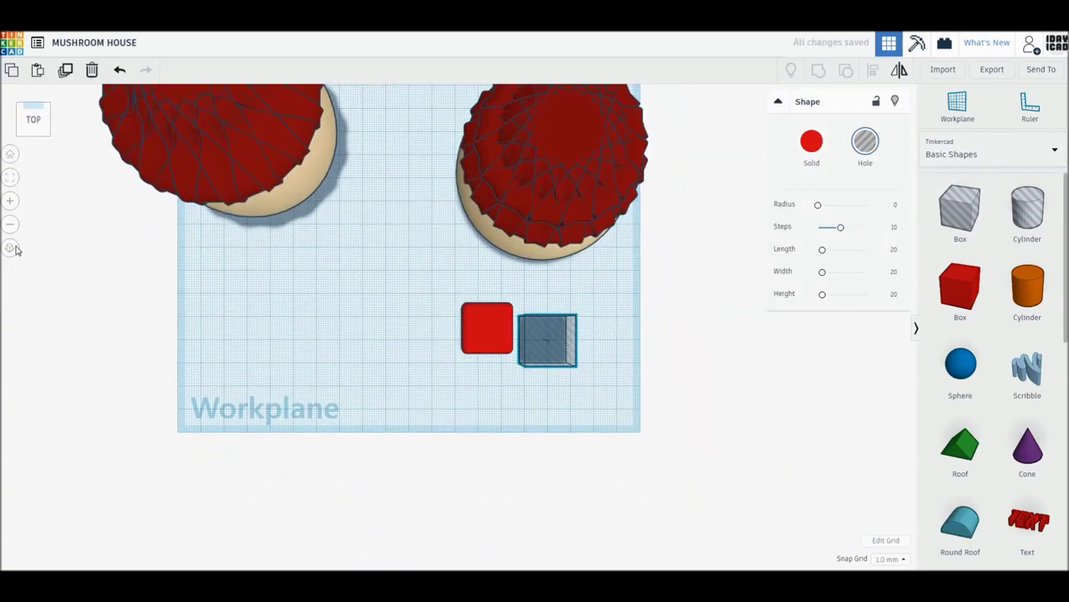
scroll(501, 326, "up", 5)
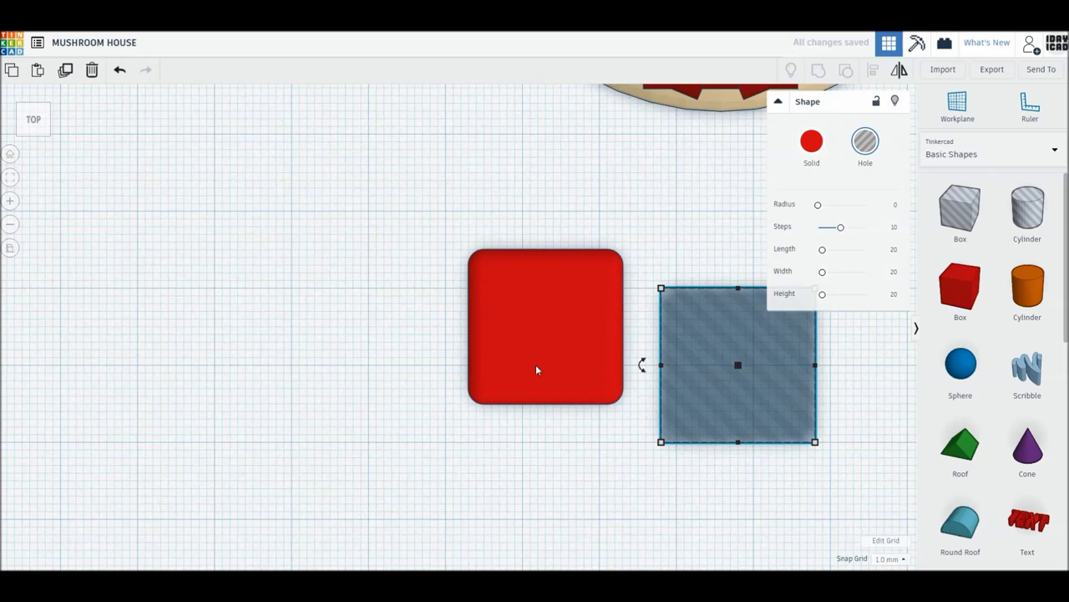
left_click(488, 390)
left_click_drag(488, 389, 480, 335)
left_click_drag(731, 409, 530, 331)
left_click_drag(592, 357, 453, 371)
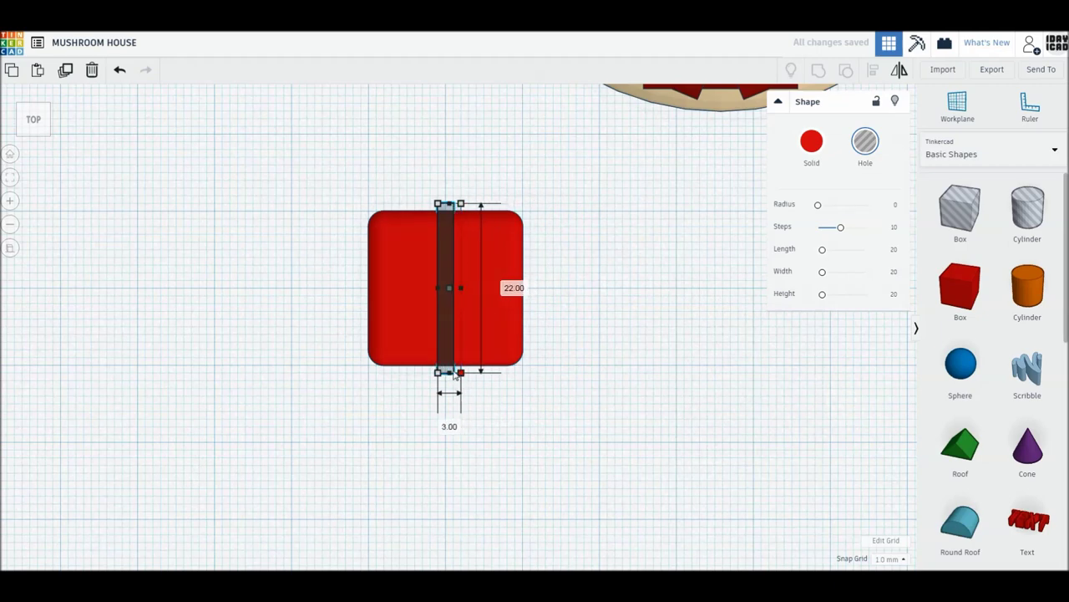
Duplicate the strip, turn the copy 90° into a cross, and group it with the red box.
left_click(64, 74)
left_click_drag(416, 289, 442, 321)
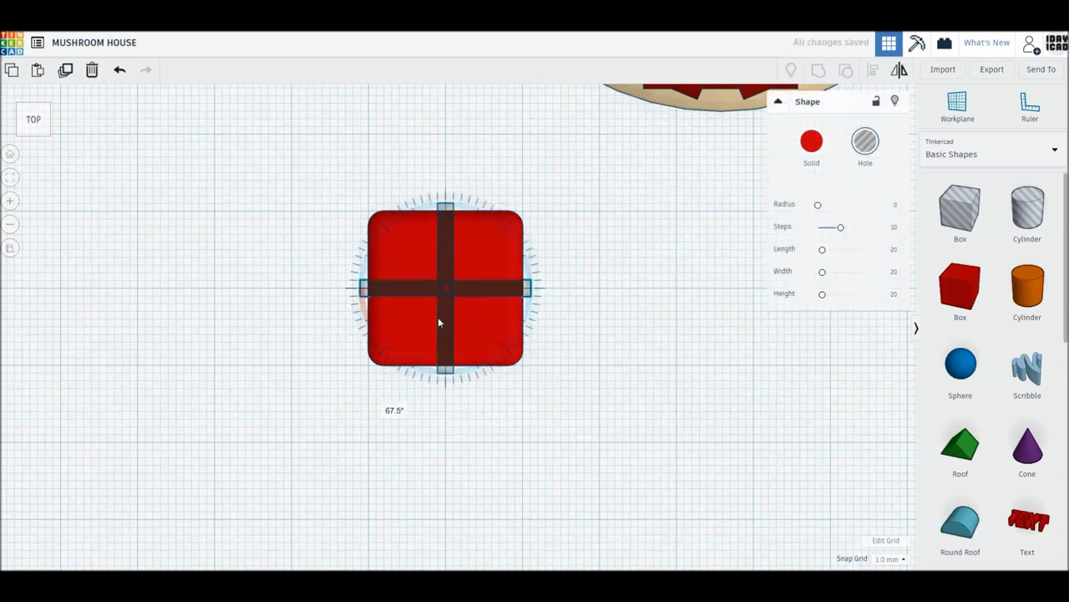
left_click_drag(531, 412, 354, 207)
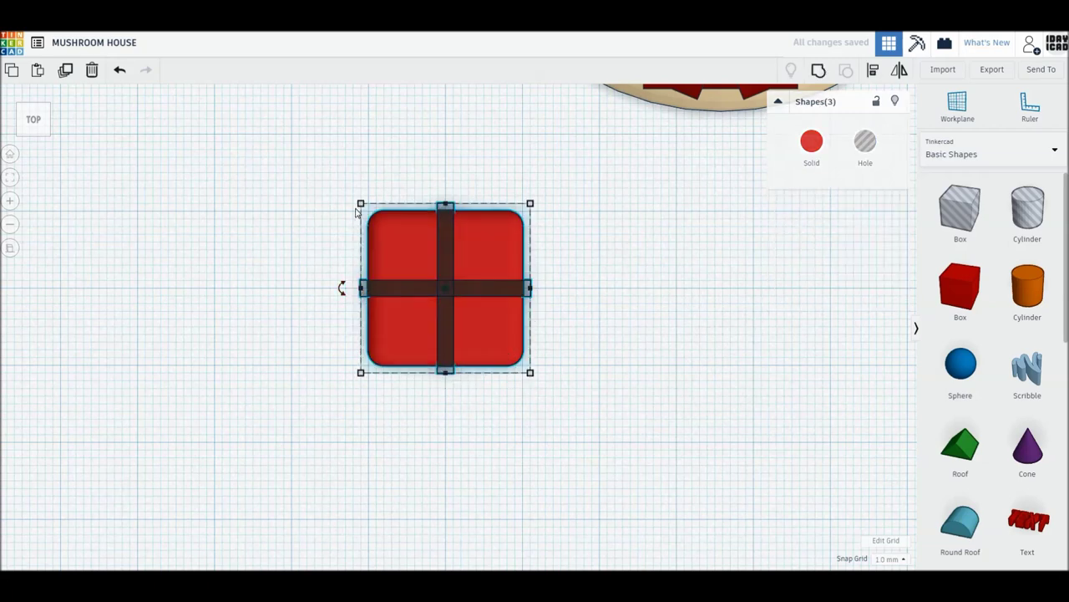
left_click(820, 74)
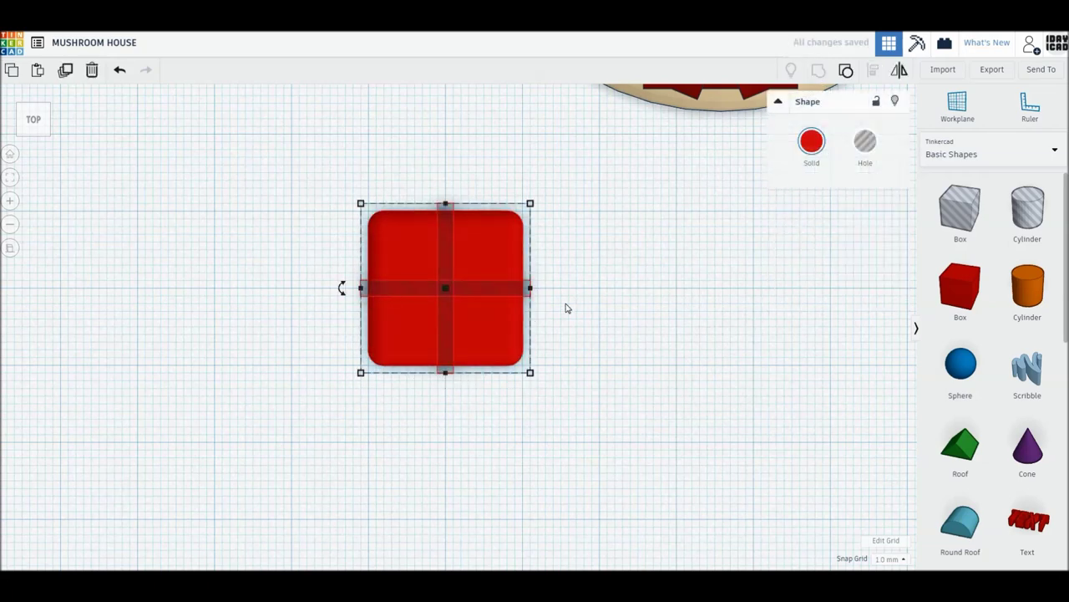
Make the four-pane window shape a hole and rotate it.
right_click_drag(565, 307, 535, 282)
left_click(869, 164)
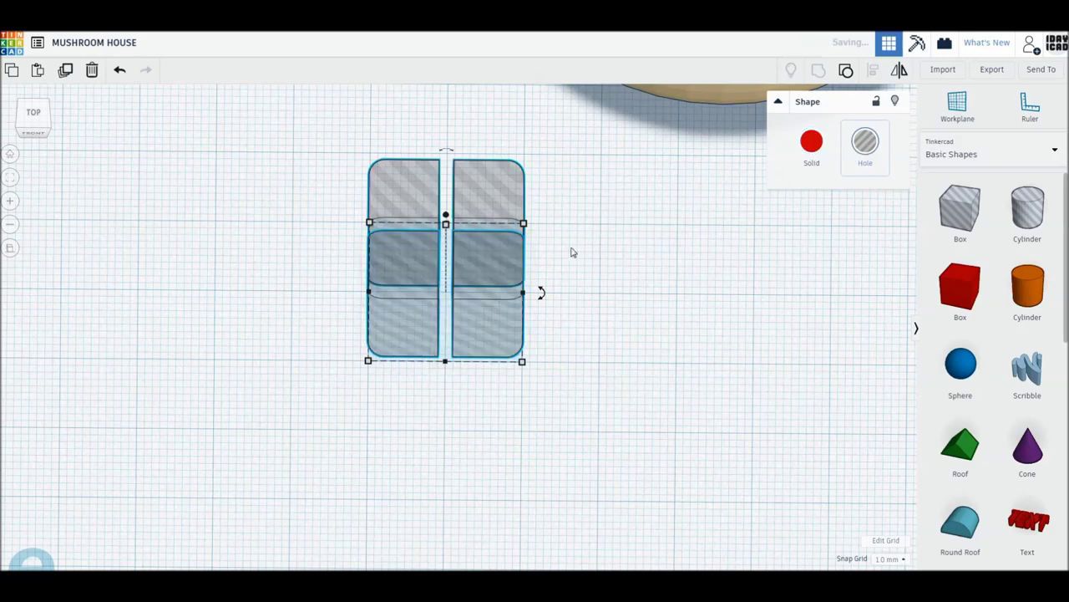
right_click_drag(560, 282, 516, 190)
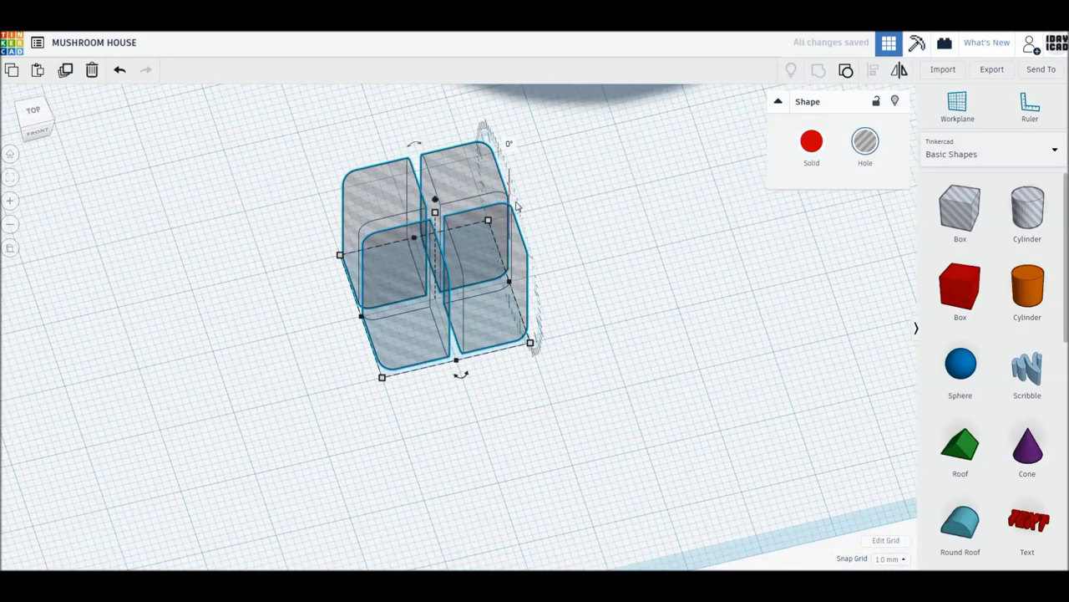
left_click_drag(515, 190, 518, 261)
left_click(605, 285)
scroll(605, 285, "down", 3)
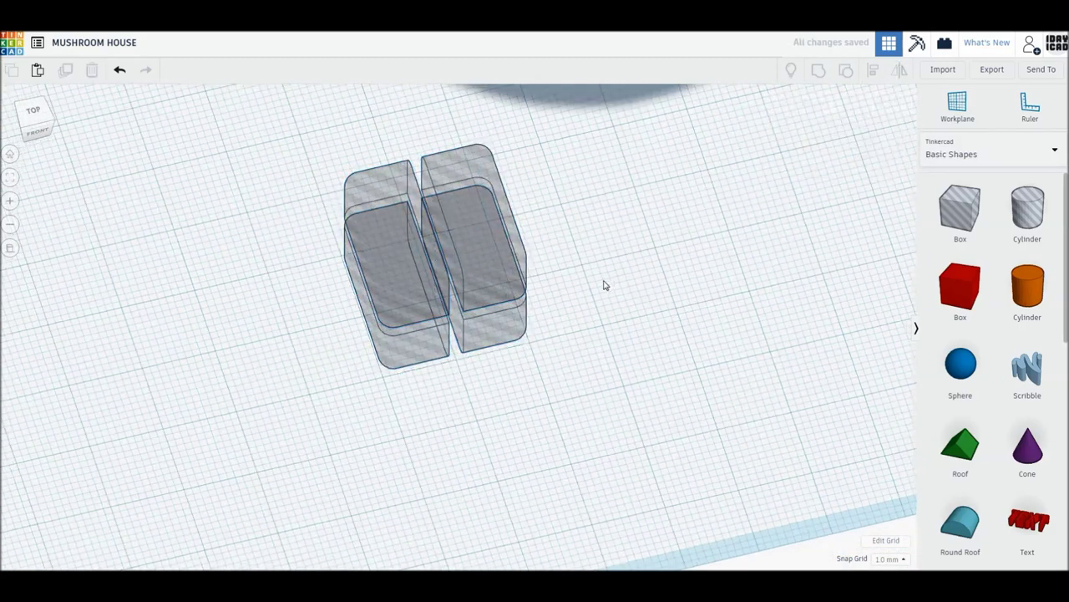
Place a copy of the door holes in front of the left mushroom, then group its cap and dome.
scroll(553, 303, "down", 1)
right_click_drag(554, 303, 602, 324)
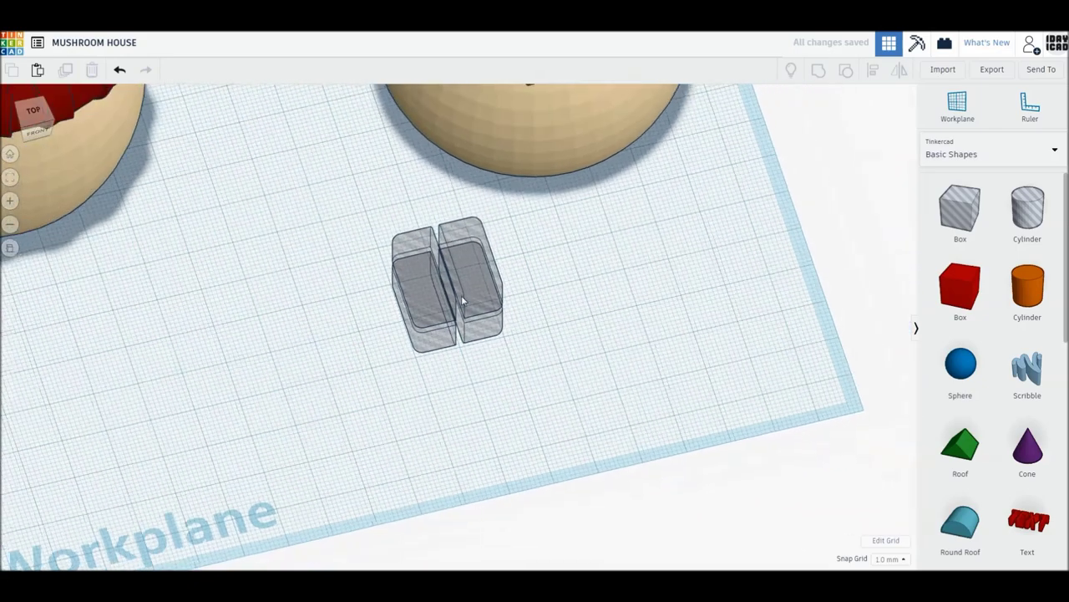
left_click_drag(610, 324, 224, 315, "alt")
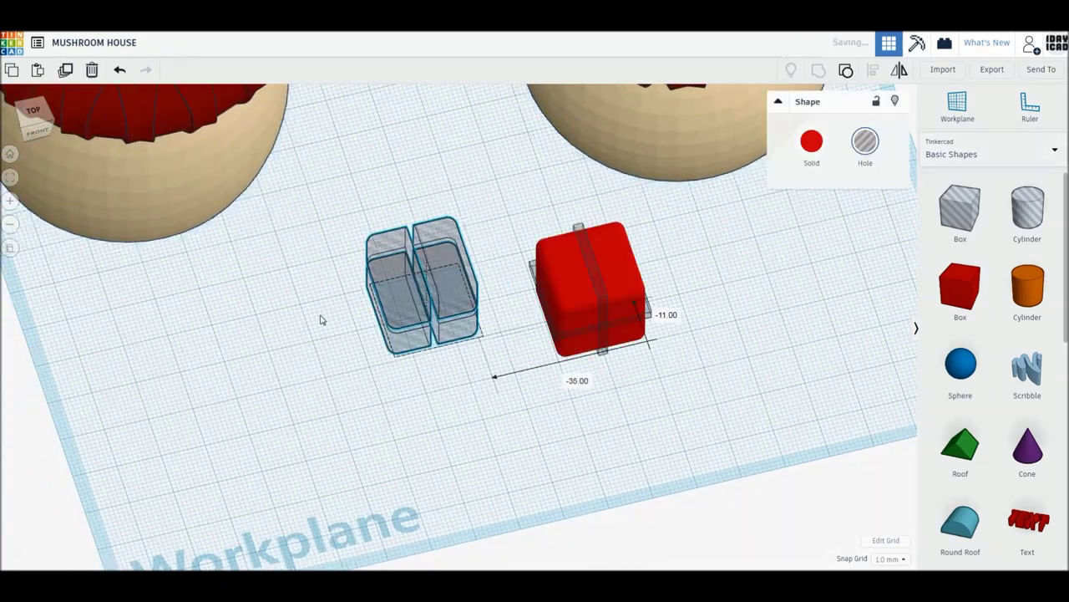
left_click(121, 139, "shift")
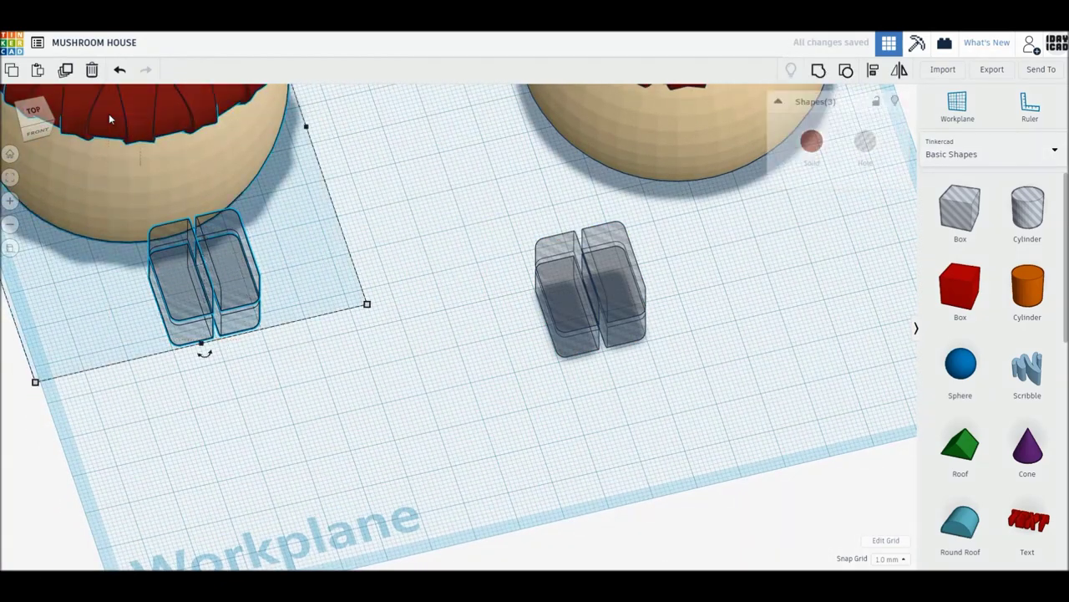
left_click(550, 219)
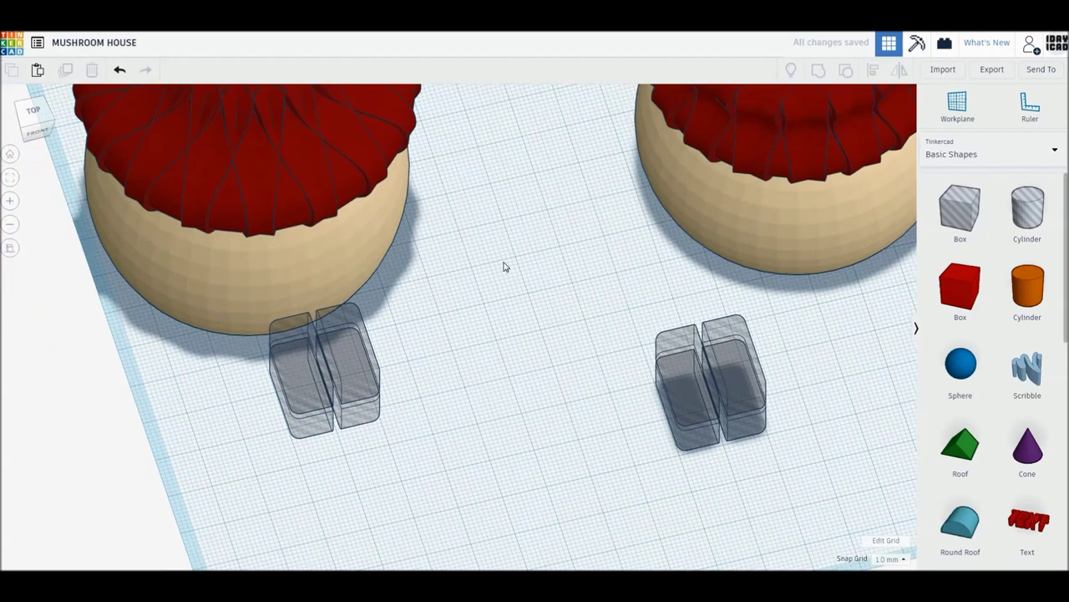
left_click_drag(479, 253, 329, 153)
left_click(819, 73)
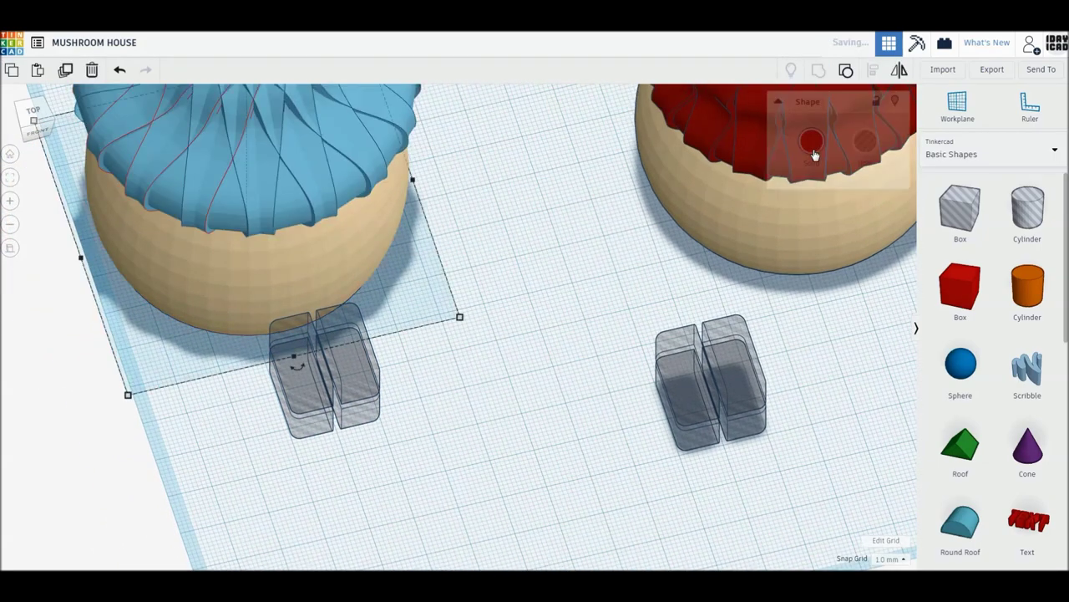
Set the grouped left mushroom to Multicolor to keep its red cap and tan body.
left_click(811, 143)
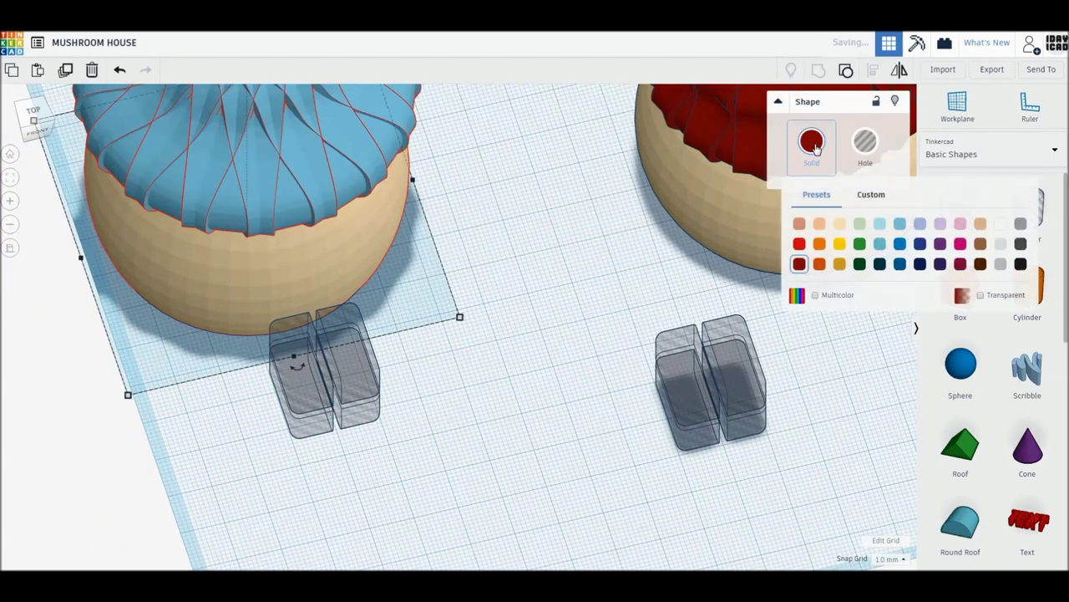
left_click(816, 296)
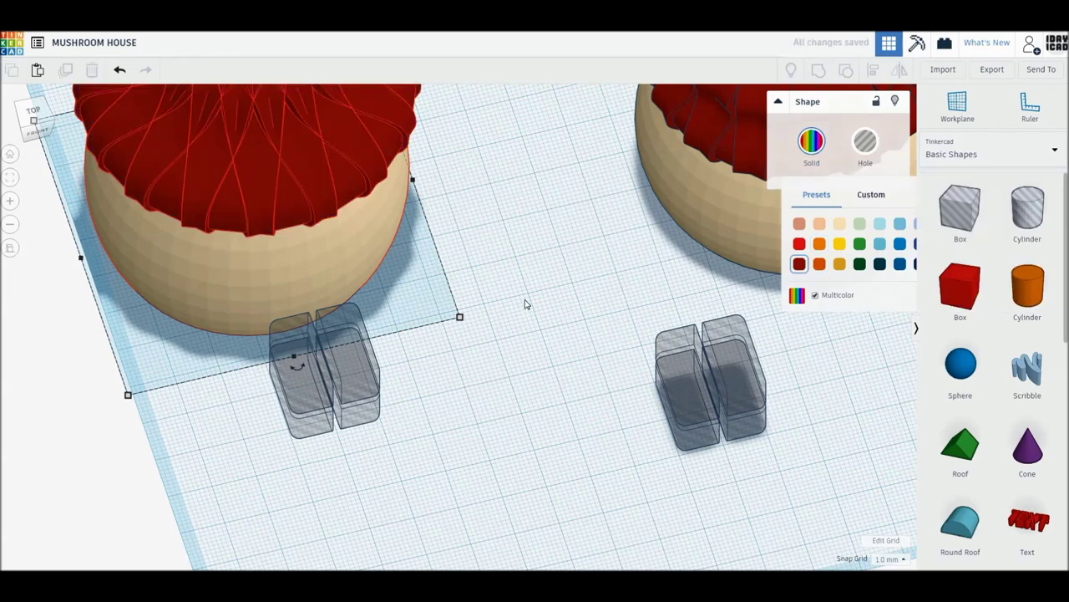
left_click(526, 305)
Group the right mushroom's cap and body and set it to Multicolor as well.
left_click(762, 123)
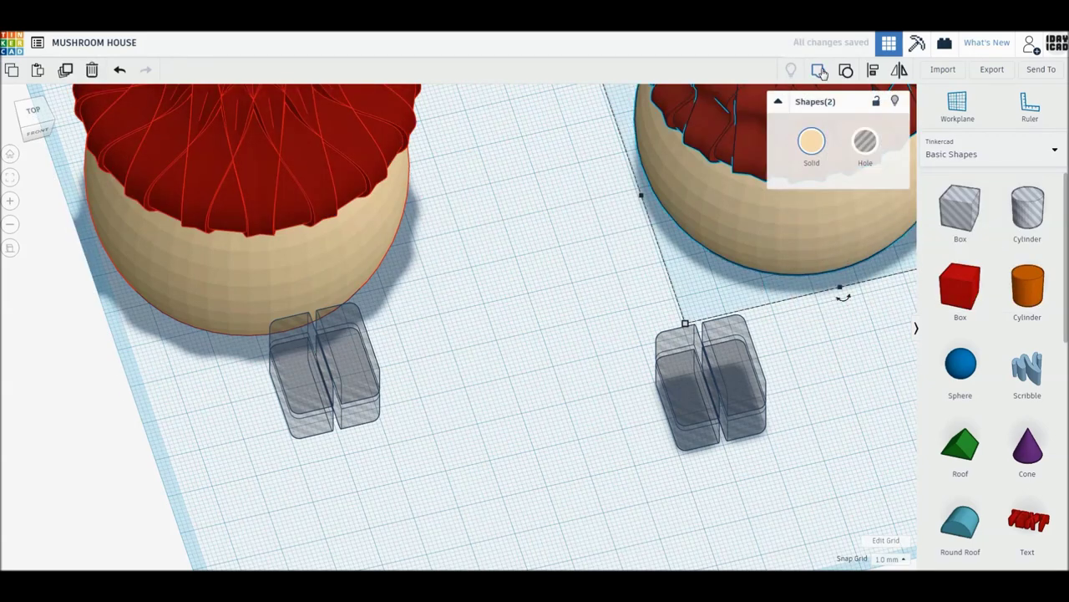
left_click(820, 72)
left_click(814, 146)
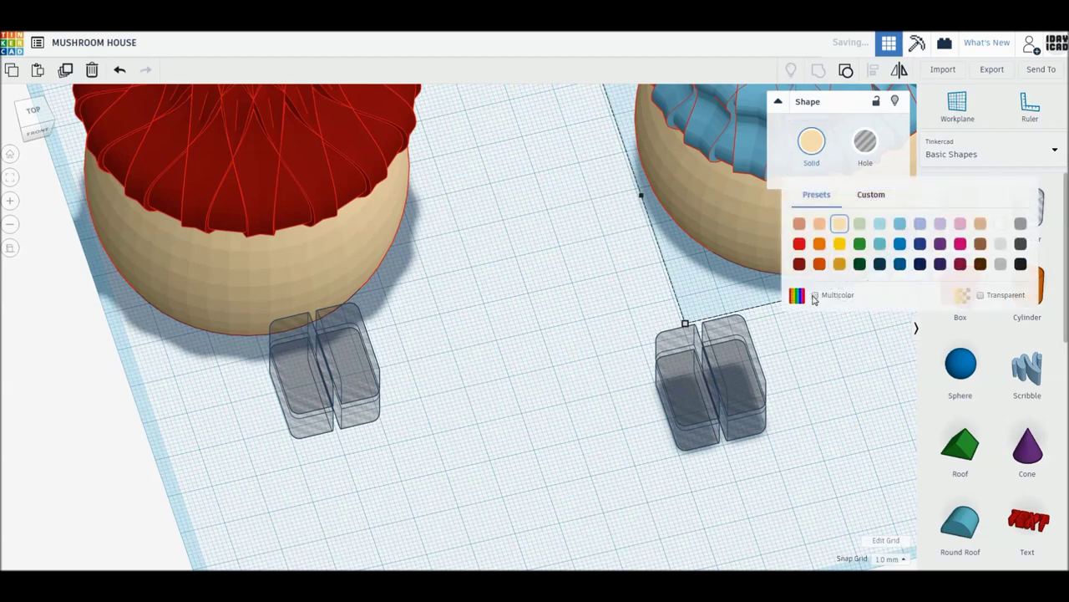
left_click(600, 330)
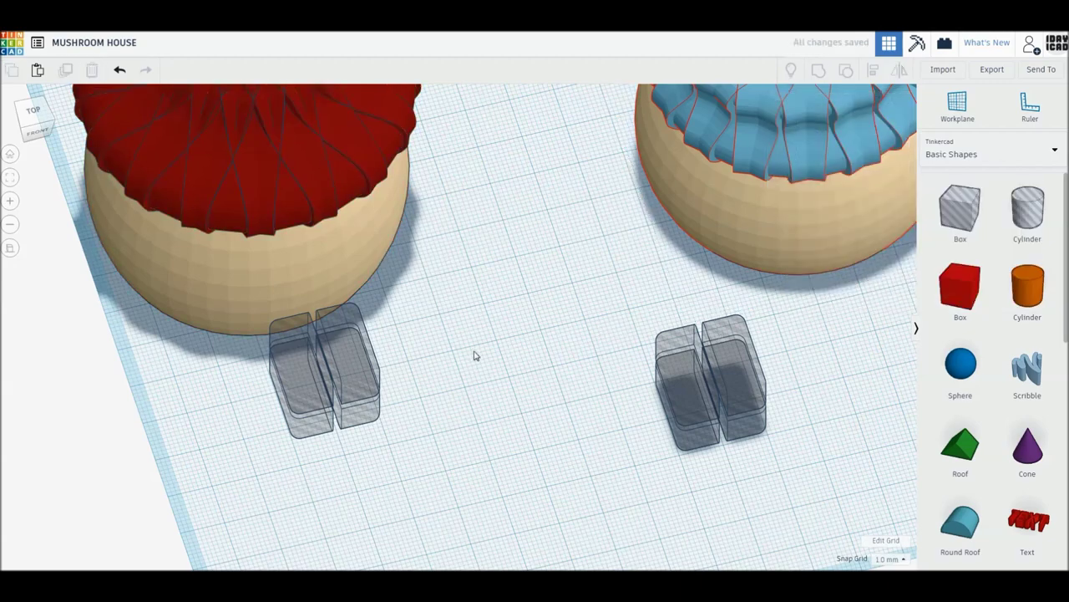
right_click_drag(470, 398, 490, 417)
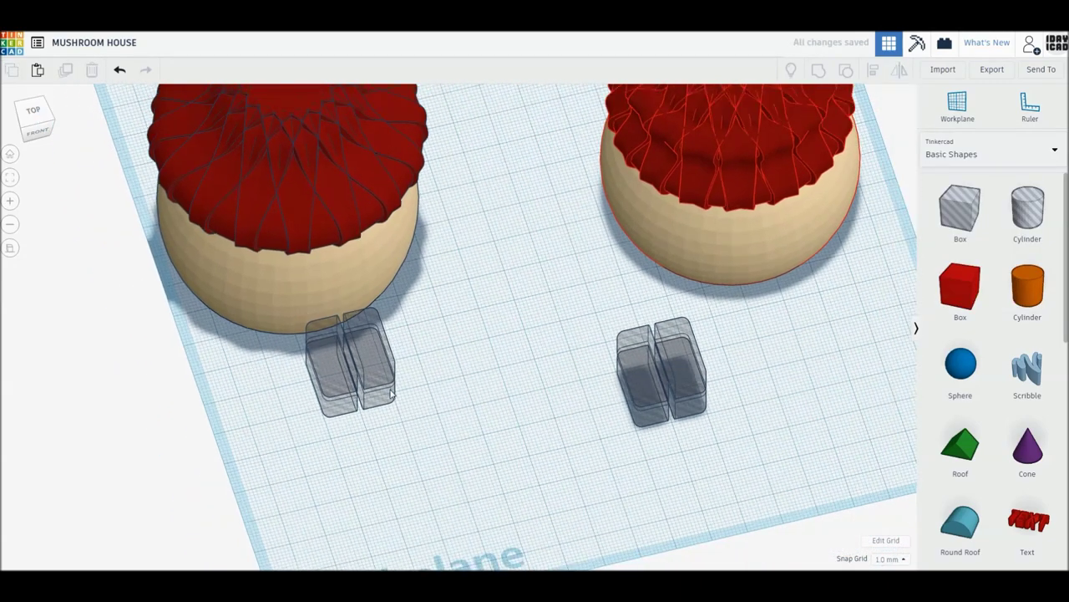
left_click(341, 243)
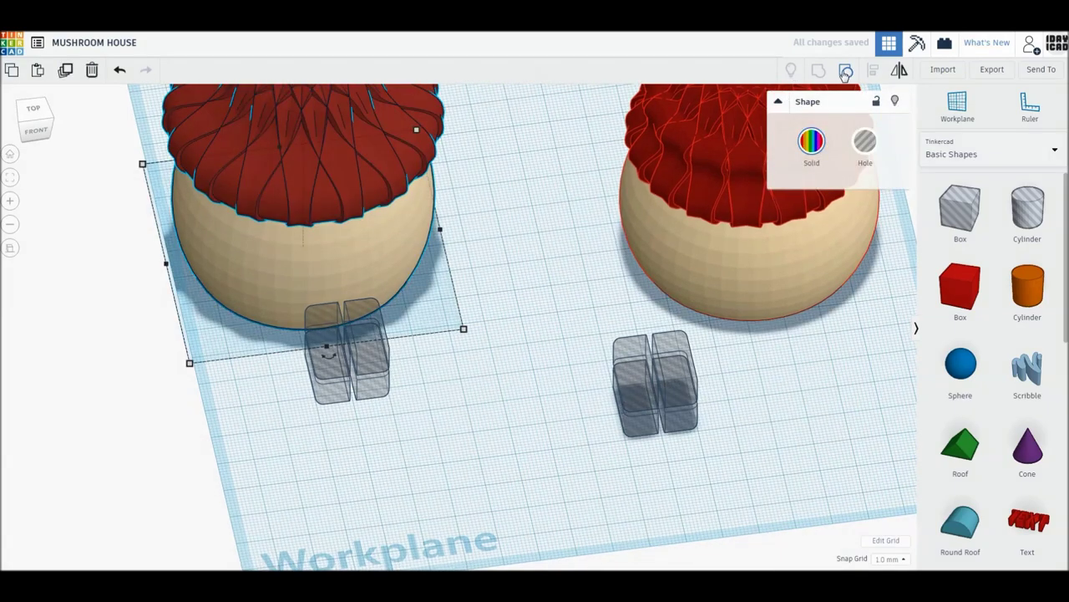
Duplicate the left body, shorten the inner copy from 60 to 56, and group it with the mushroom.
left_click(750, 259)
left_click(641, 174, "shift")
right_click_drag(641, 174, 444, 335)
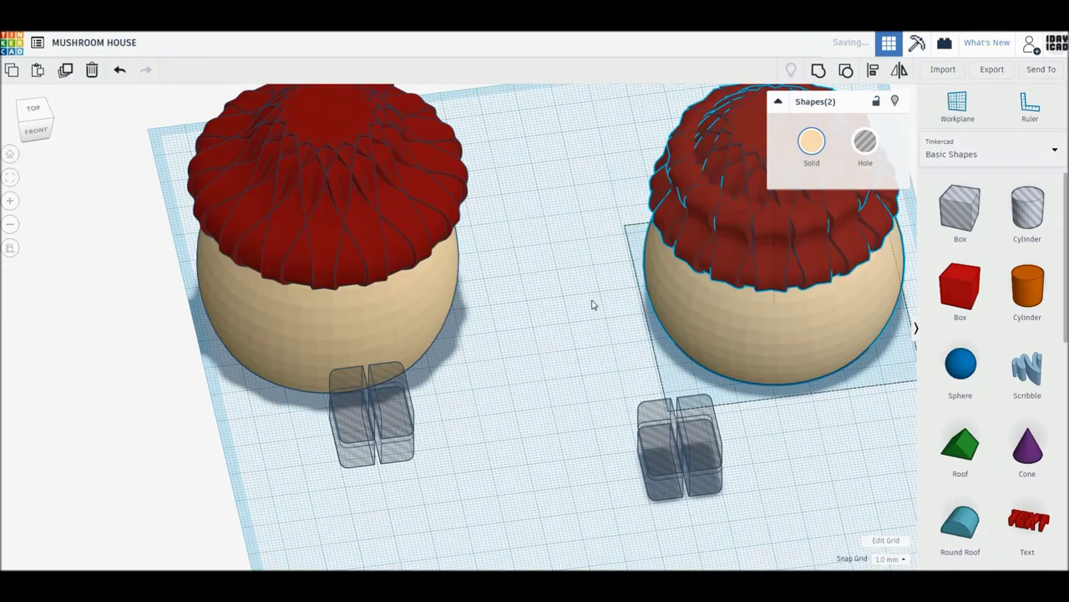
left_click(443, 335)
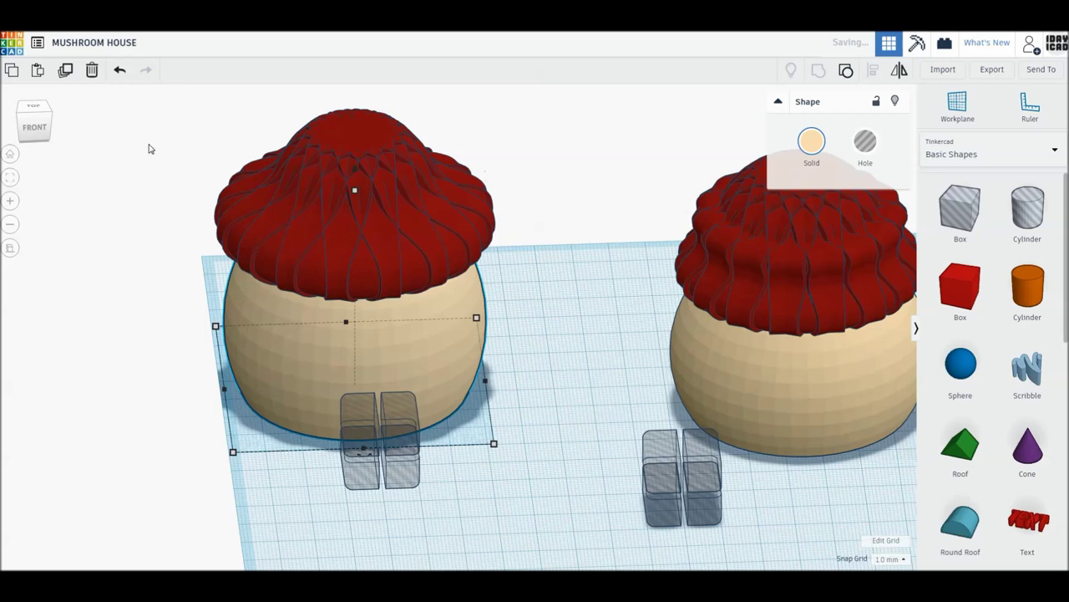
left_click(65, 71)
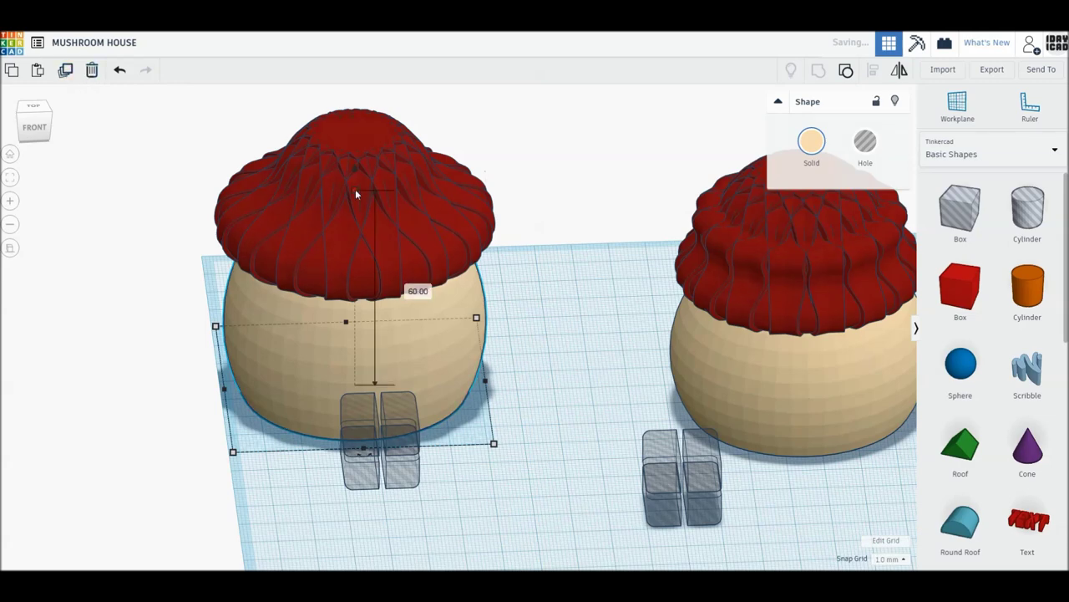
left_click_drag(356, 197, 355, 200)
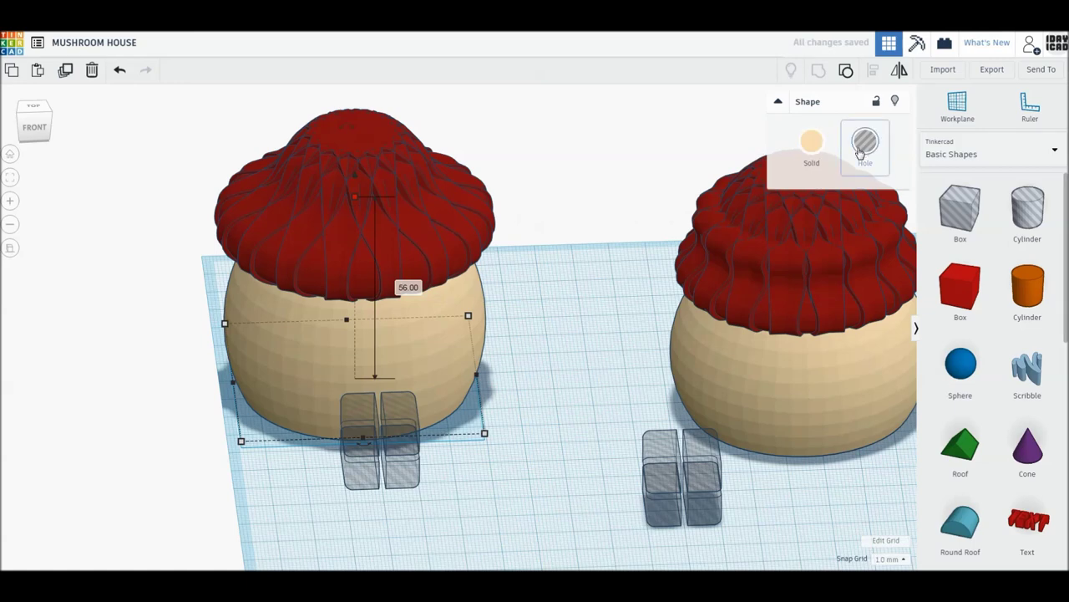
left_click(389, 227, "shift")
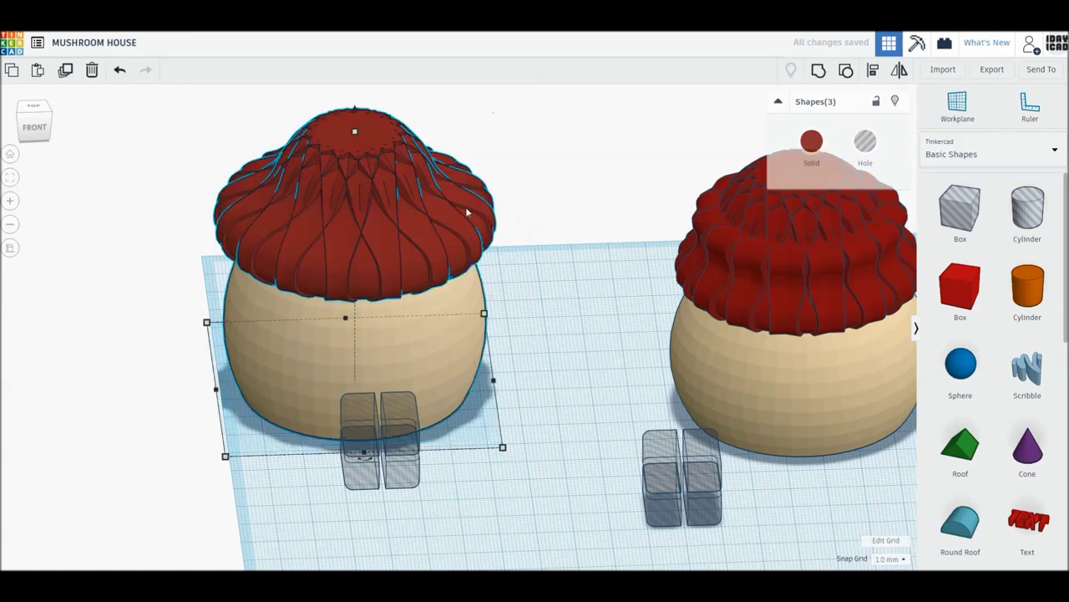
left_click(821, 72)
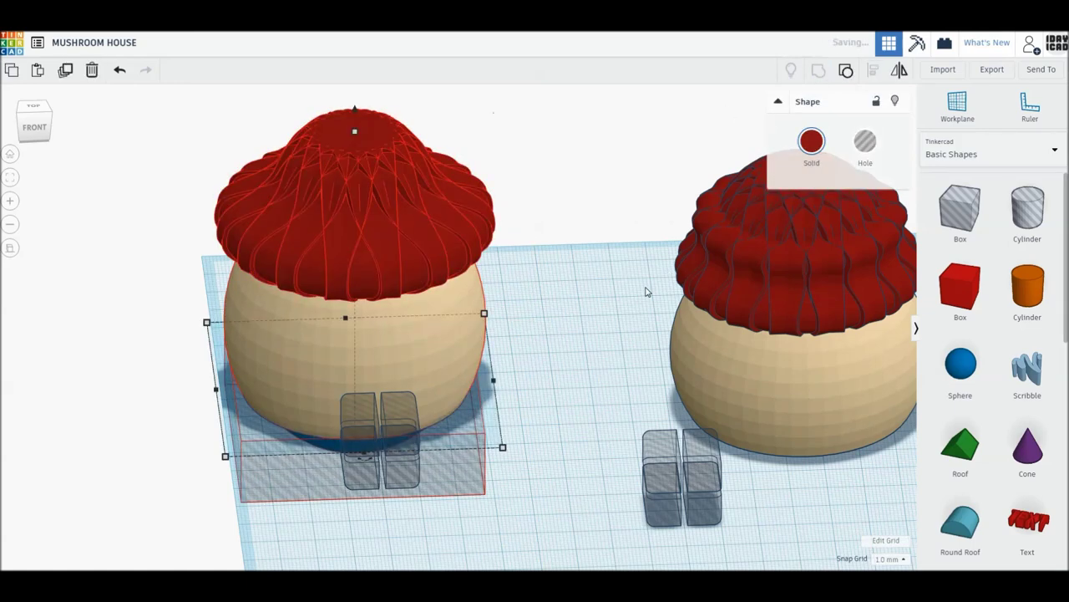
Shorten the right mushroom's inner body copy from 48 to 44 and group it with the cap.
left_click(772, 366)
middle_click_drag(841, 384, 664, 370)
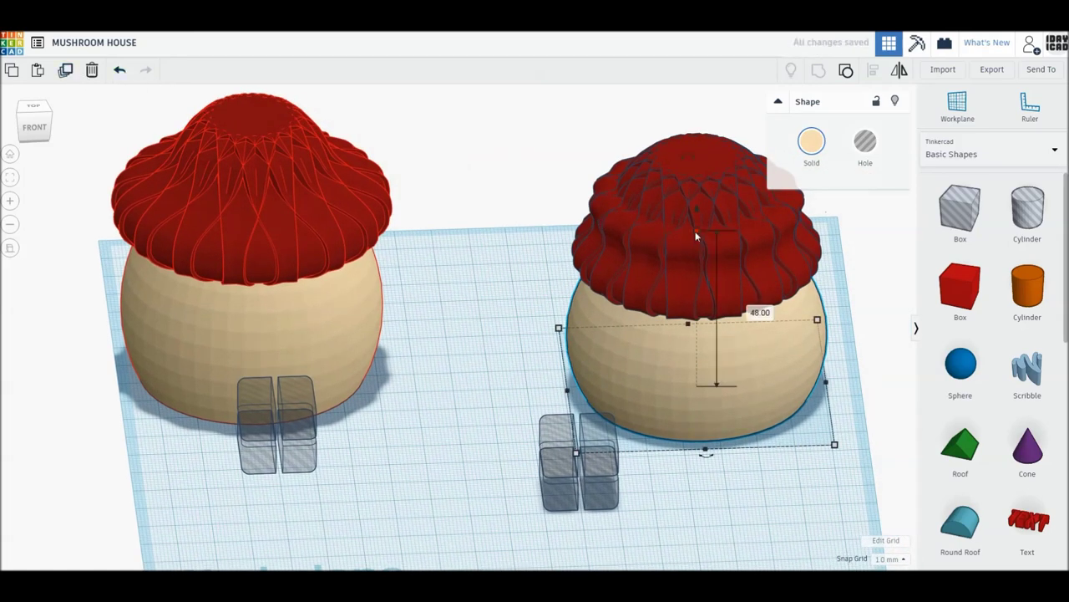
left_click_drag(695, 241, 695, 236)
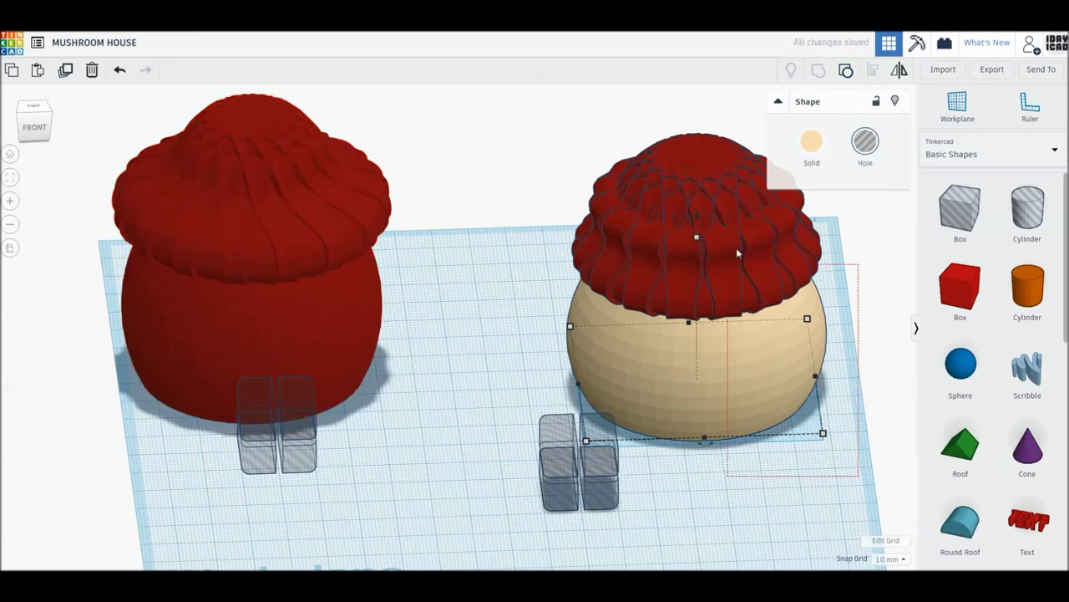
left_click(736, 247, "shift")
left_click(819, 71)
Undo the accidental Hole setting on the left mushroom and nudge the right mushroom slightly left.
left_click(812, 144)
left_click(878, 156)
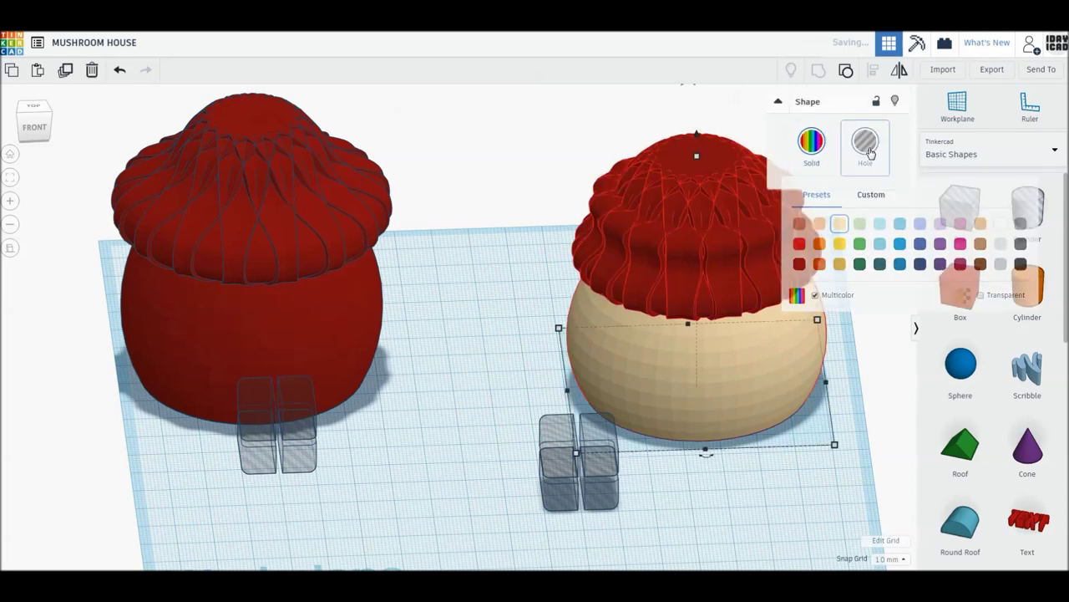
left_click(296, 326)
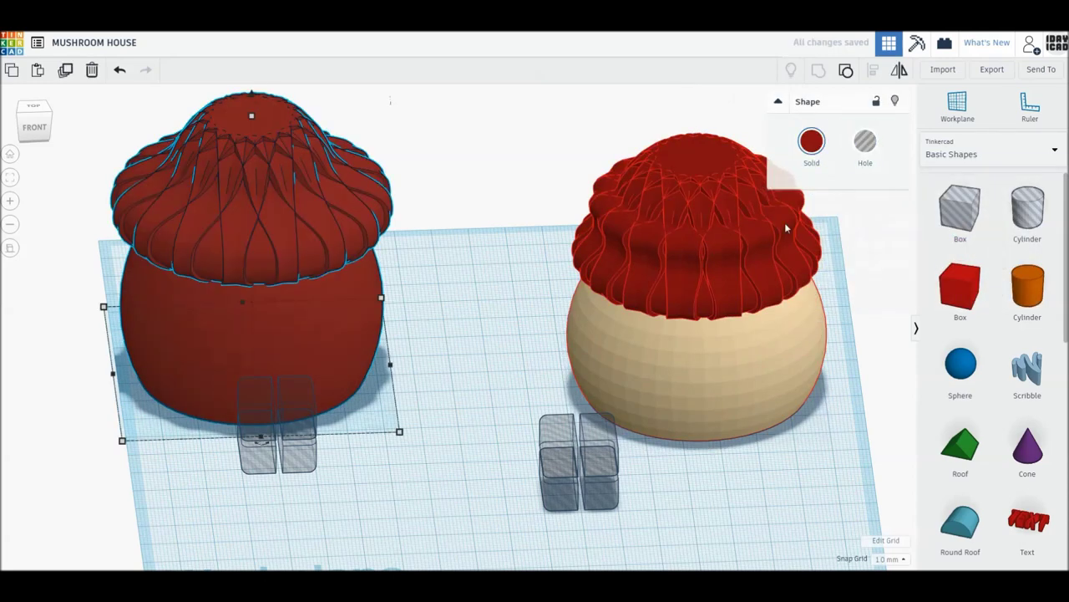
left_click(870, 152)
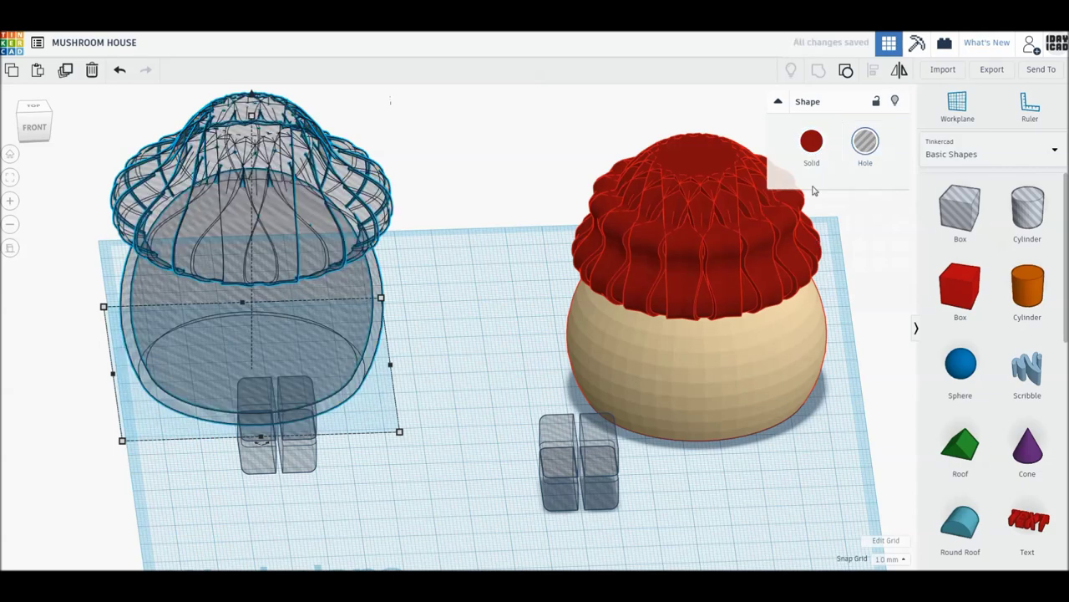
left_click(815, 149)
left_click_drag(774, 244, 760, 248)
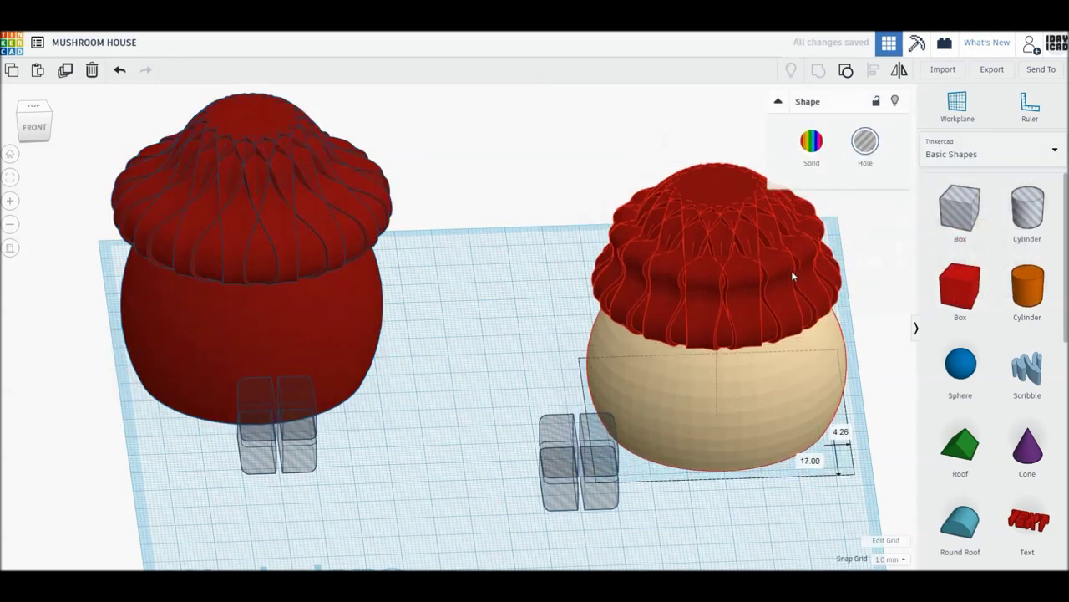
Set both grouped mushrooms to Multicolor so they show red caps and tan bodies.
left_click(360, 239)
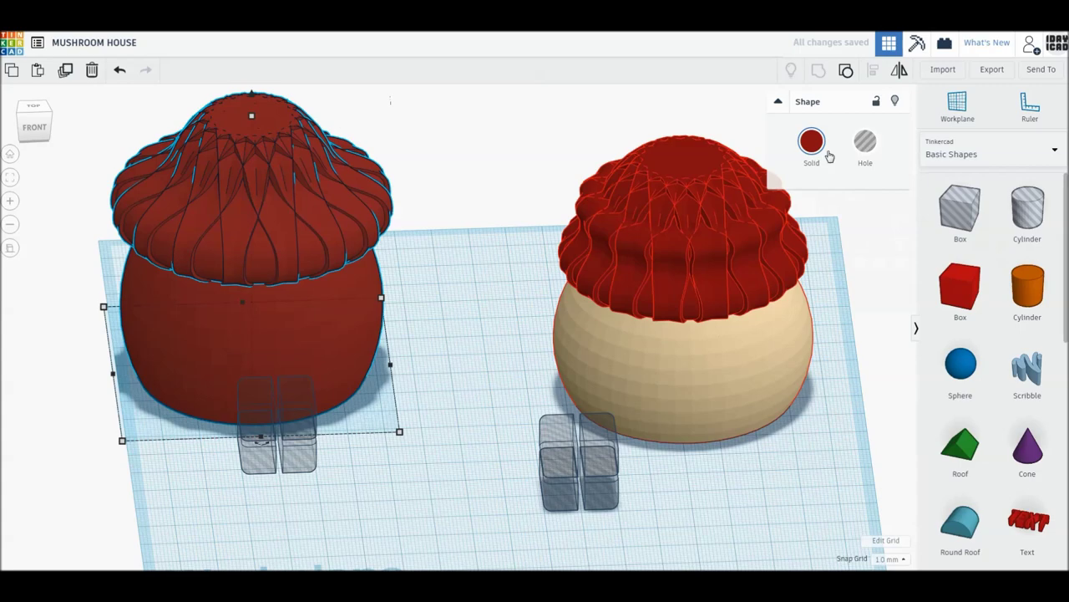
left_click(812, 143)
left_click(814, 294)
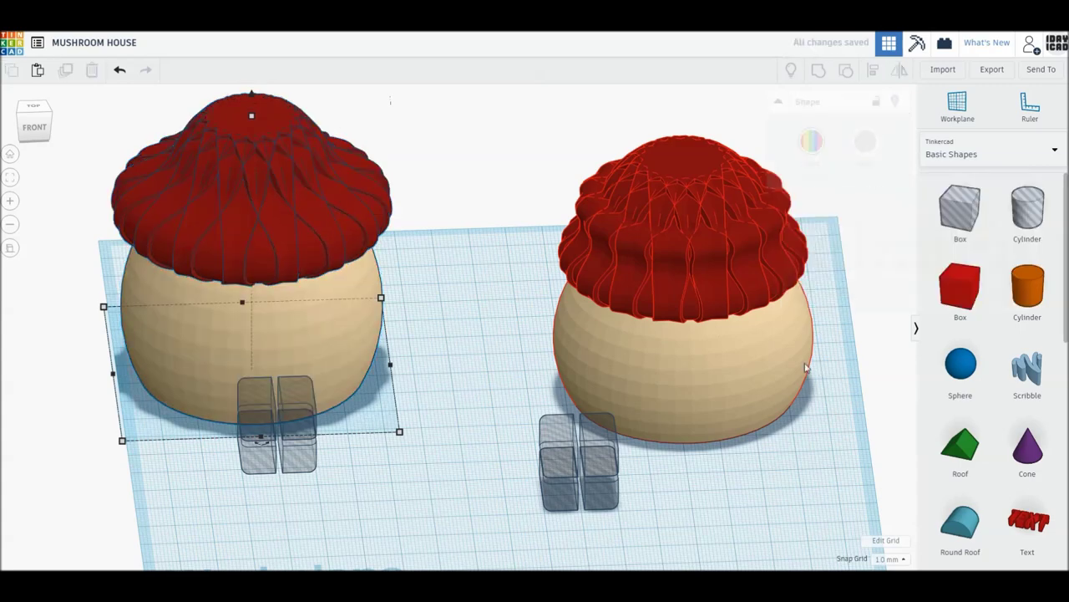
left_click(770, 357)
left_click(771, 358)
left_click(818, 154)
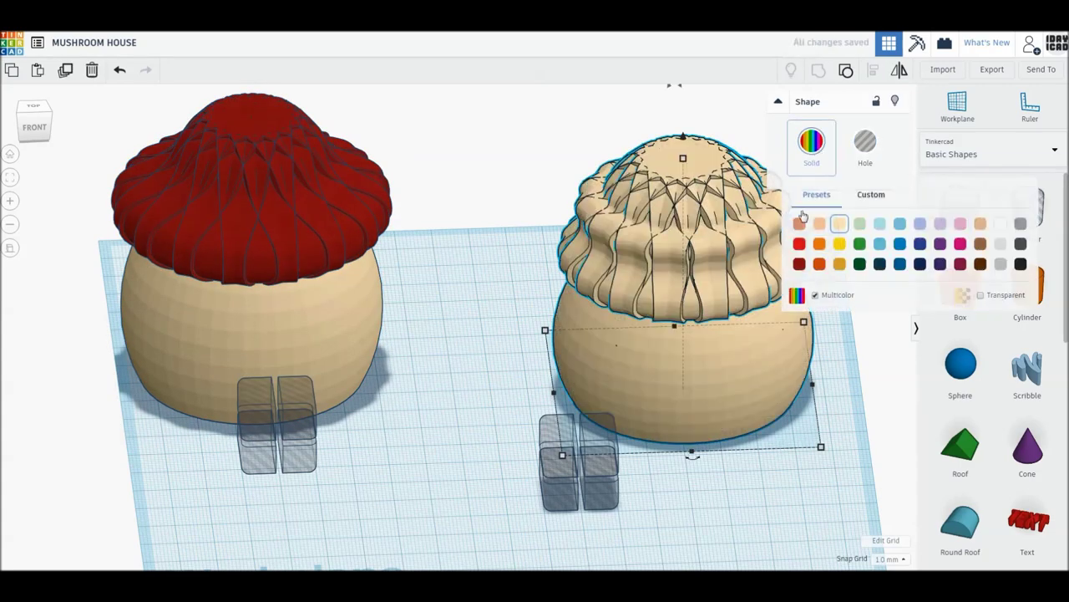
left_click(816, 296)
left_click(558, 309)
left_click(292, 434)
Push the door holes into the left house, centre them on it, and drop them to the ground.
left_click_drag(273, 445, 274, 426)
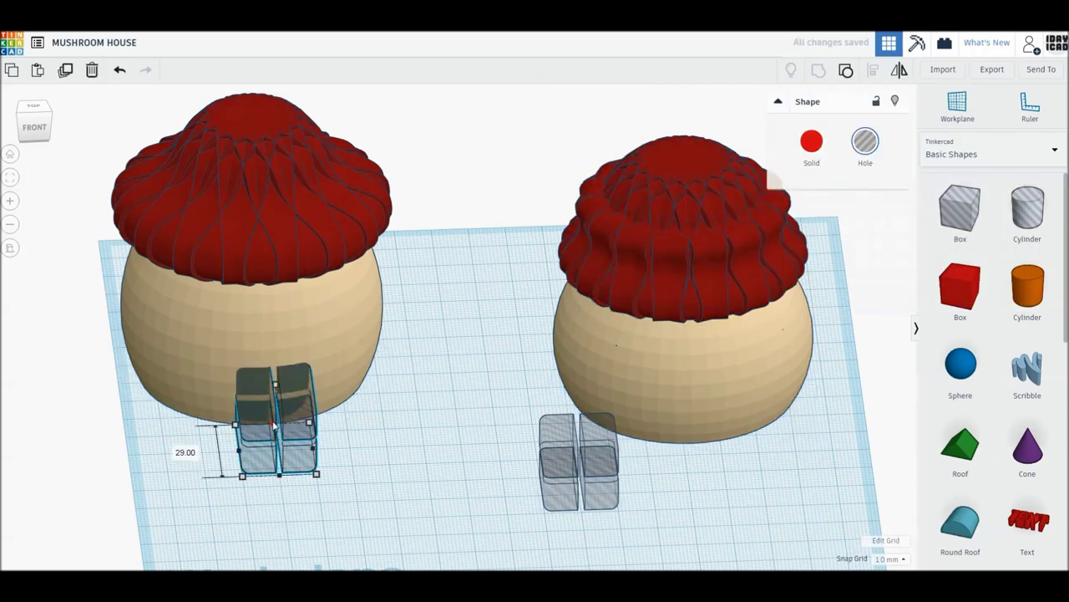
left_click(258, 369, "shift")
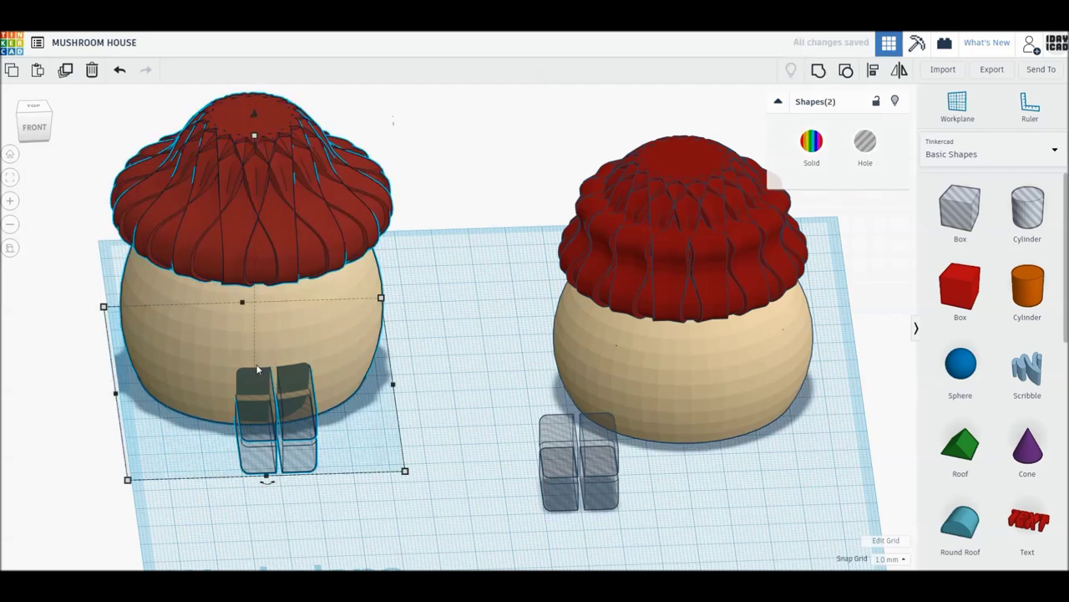
left_click(869, 74)
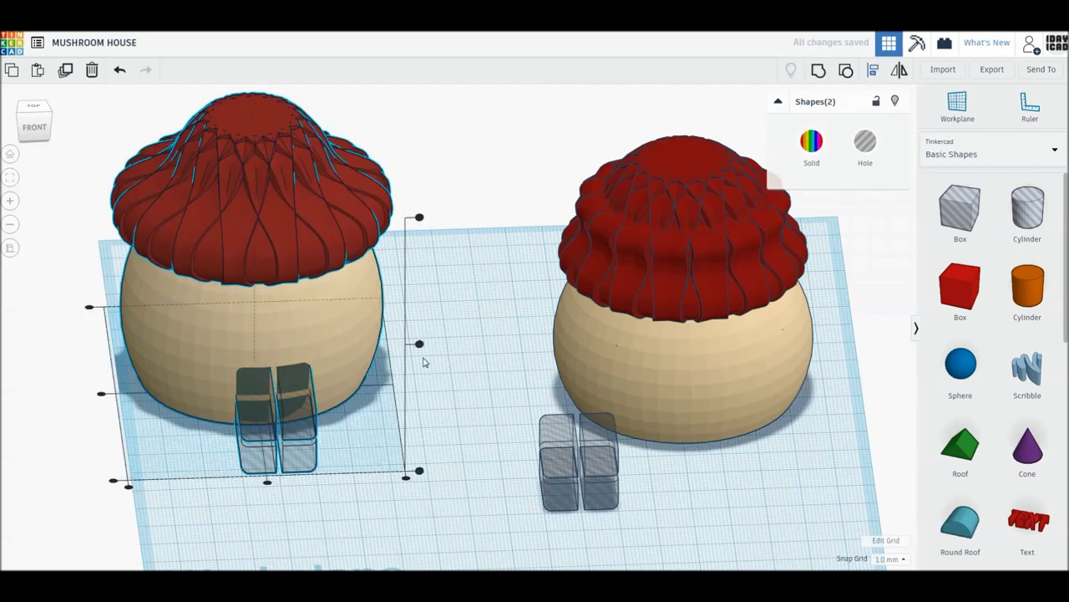
left_click(420, 342)
left_click(267, 483)
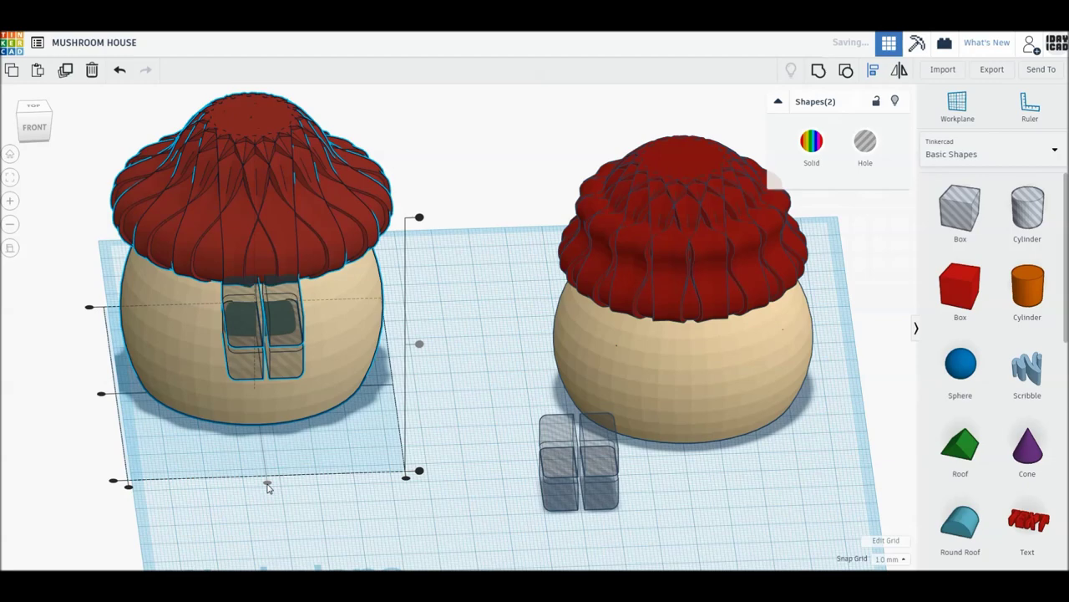
left_click(114, 481)
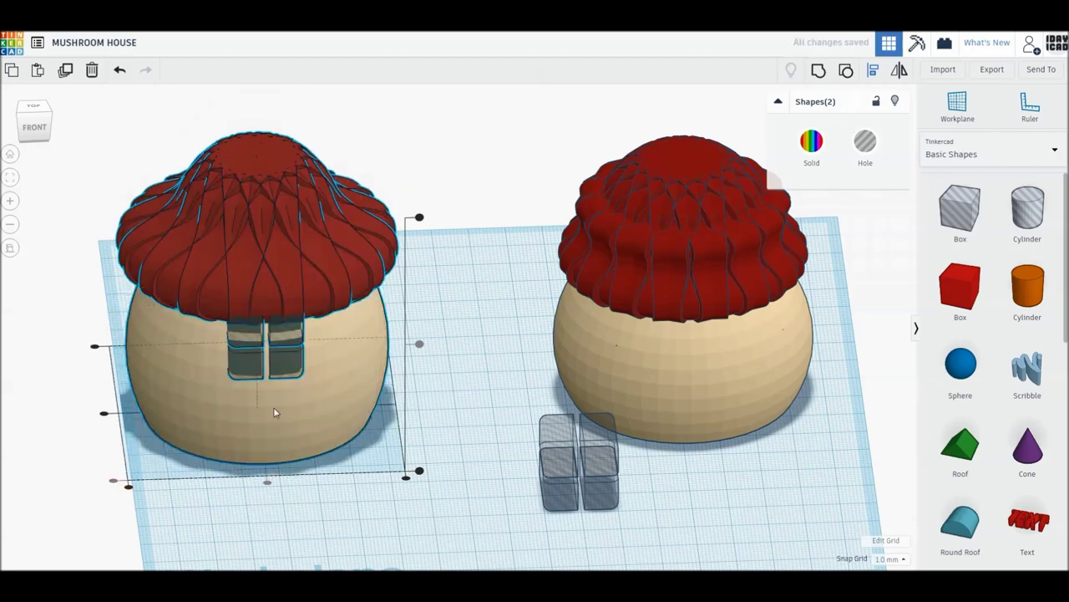
left_click(276, 344)
left_click_drag(262, 288, 263, 333)
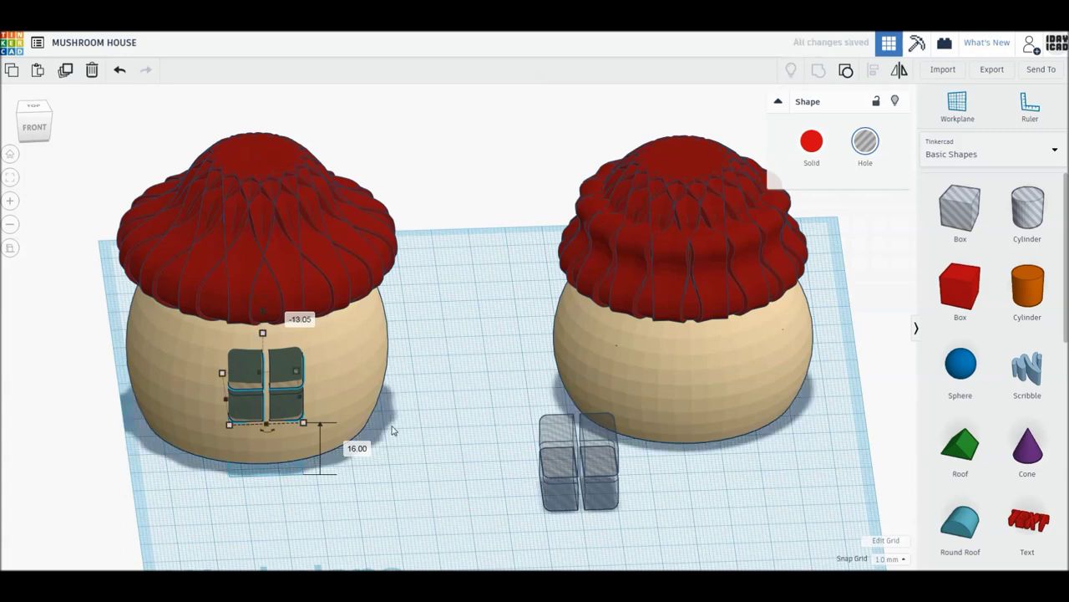
Group the window hole into the left house's body.
left_click_drag(362, 498, 149, 261)
left_click(817, 73)
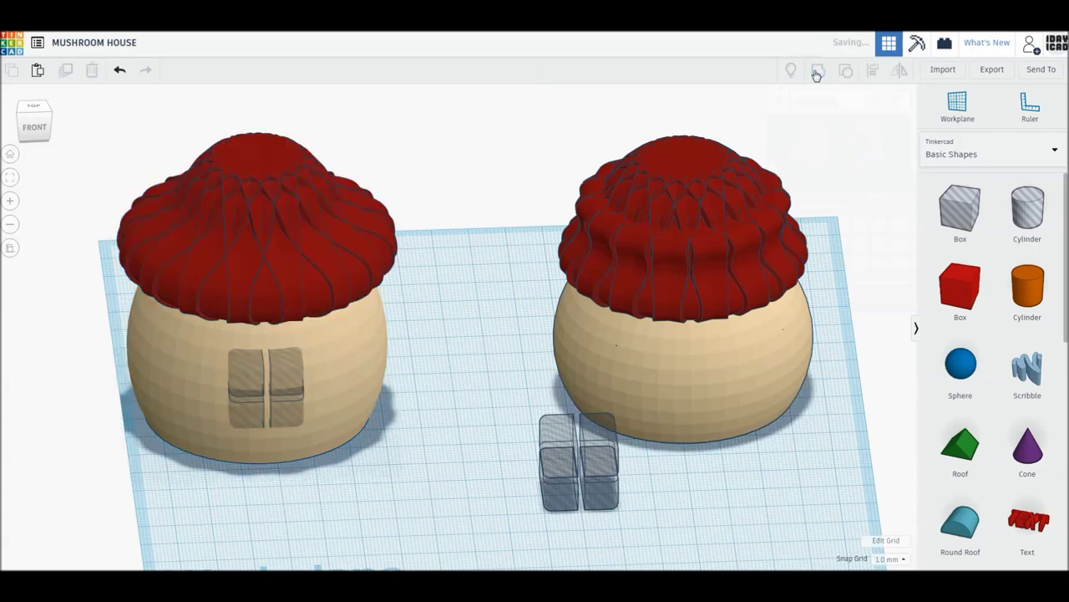
left_click_drag(722, 528, 506, 361)
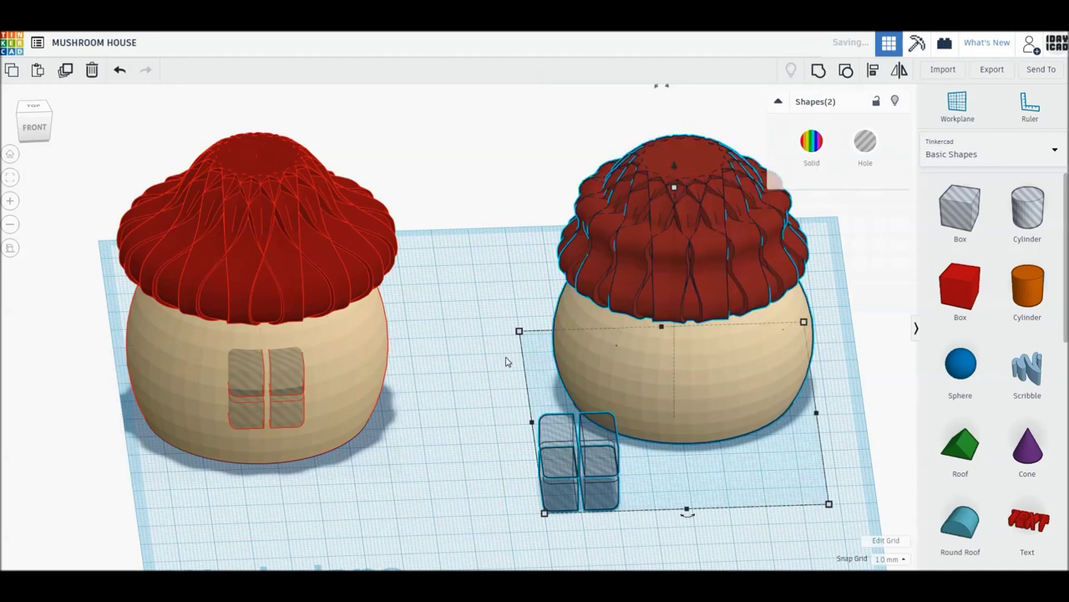
Centre the window boxes on the right house's front and lower them to 11 mm.
left_click(873, 70)
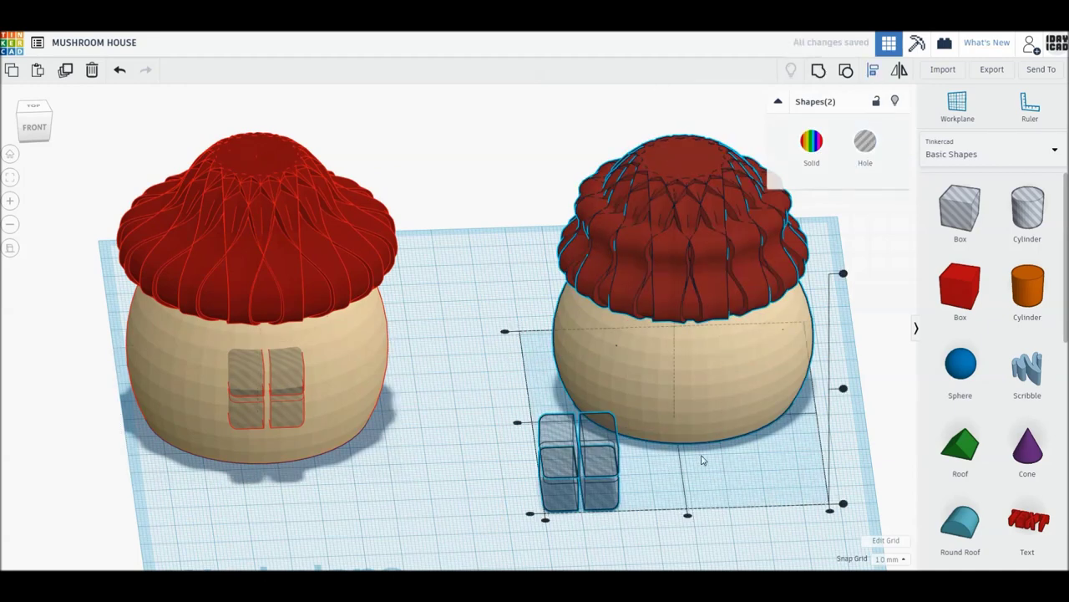
left_click(687, 516)
left_click(543, 514)
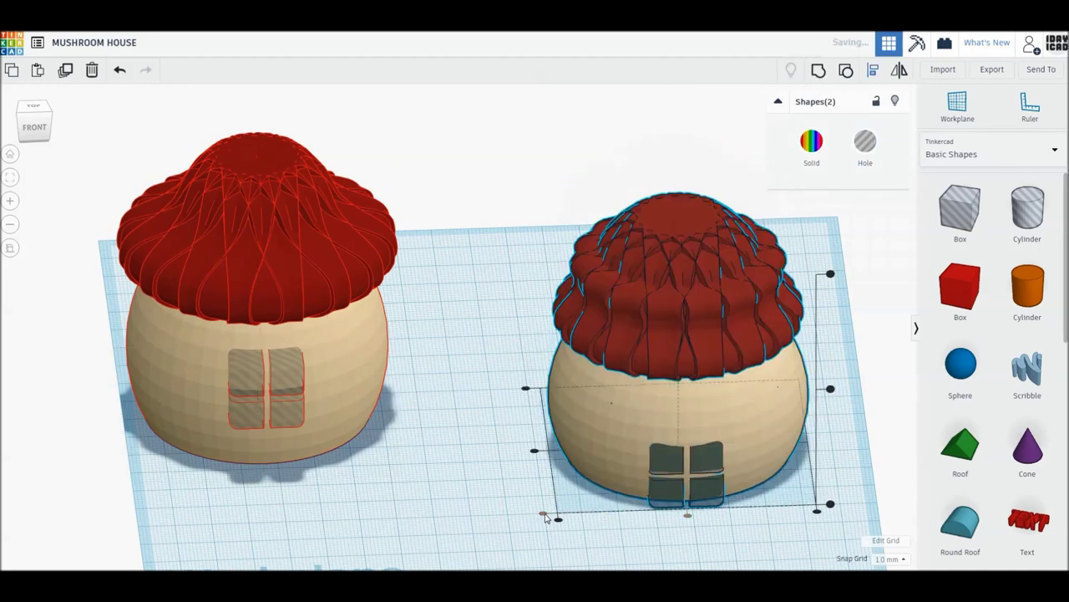
left_click(830, 389)
left_click(706, 414)
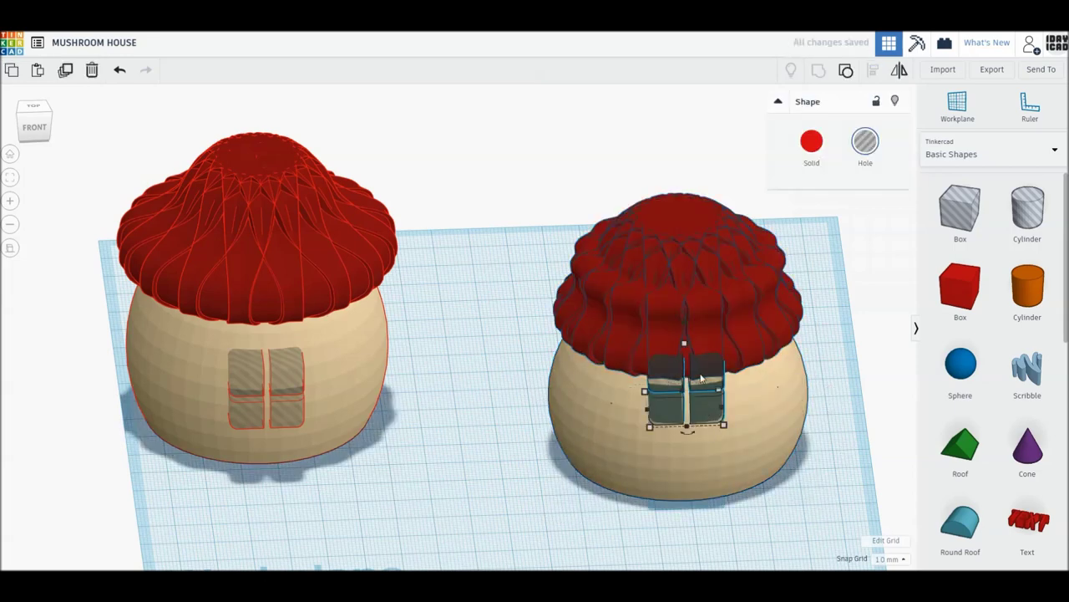
left_click_drag(685, 341, 684, 370)
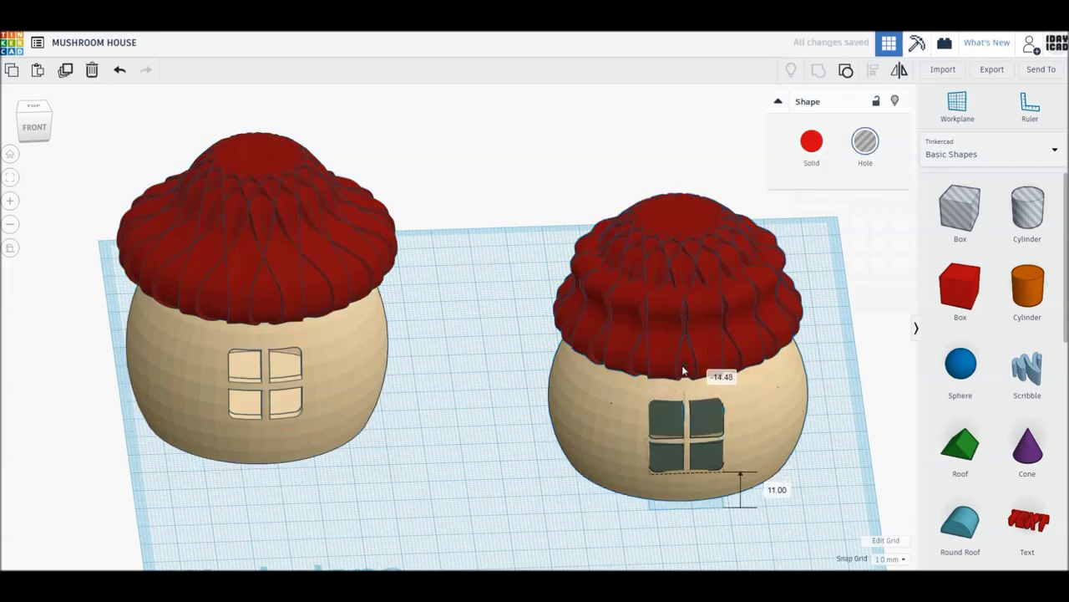
Group the window into the right house's body.
left_click_drag(513, 562, 907, 157)
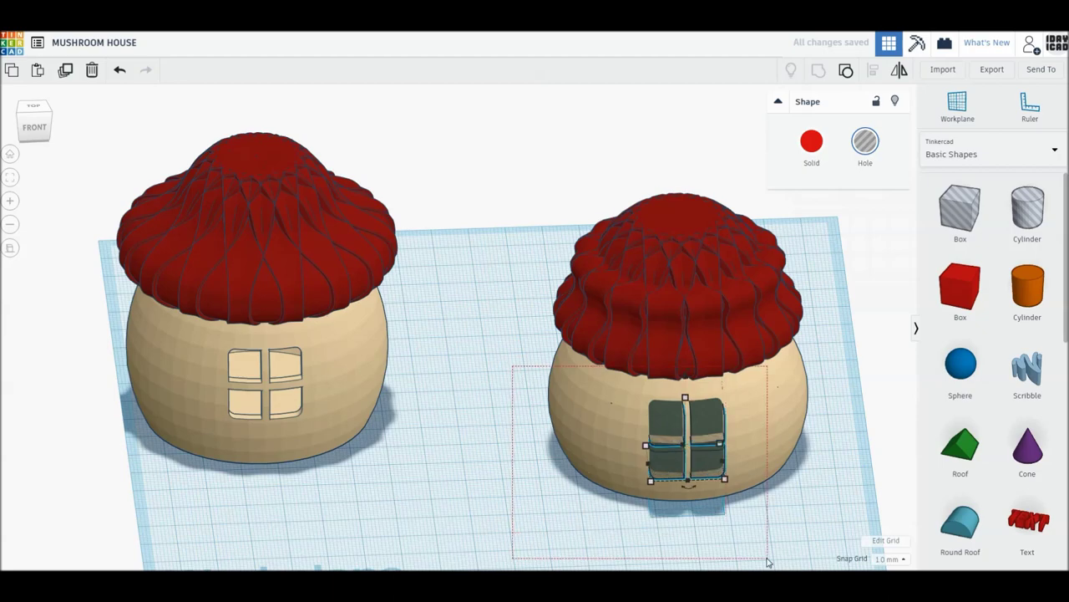
left_click(817, 74)
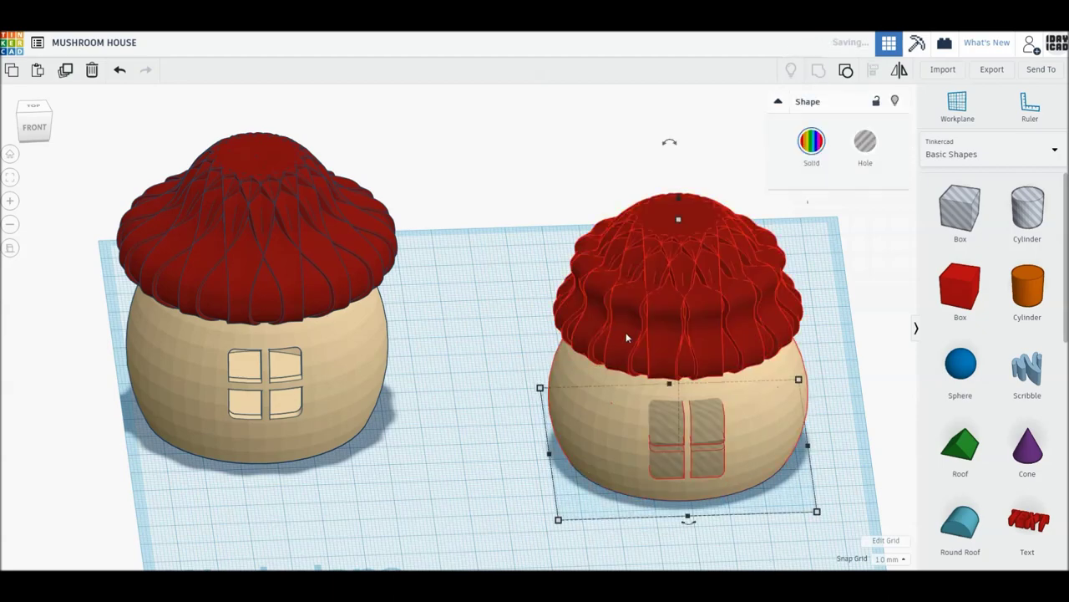
mouse_move(296, 392)
right_mouse_down()
mouse_move(295, 370)
mouse_move(295, 385)
right_mouse_up()
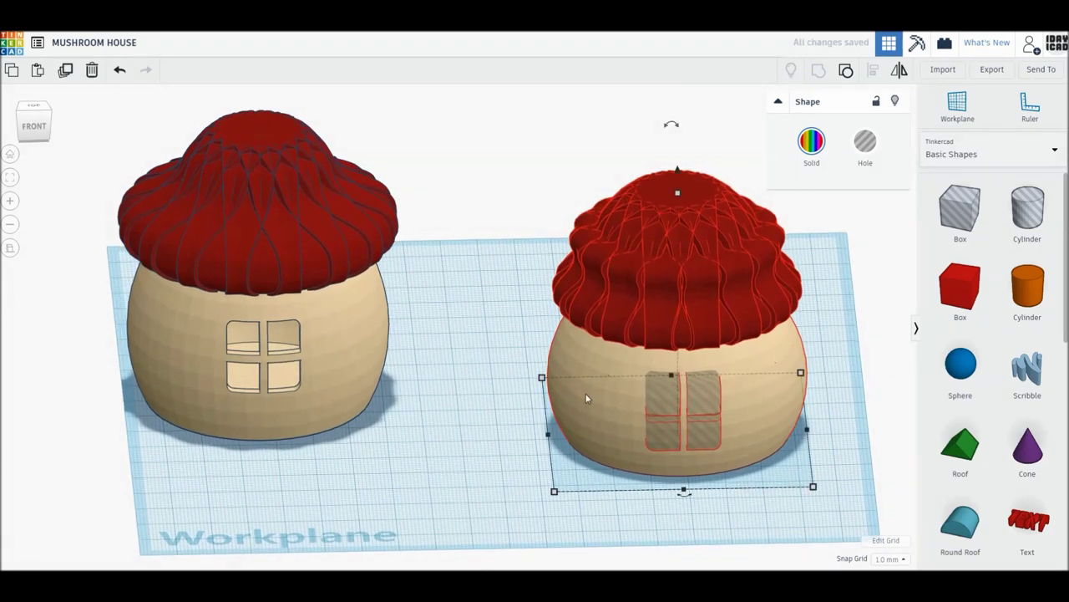
left_click(324, 389)
Rotate the left house 22.5°, then move the right house back-left and turn it -22.5°.
left_click_drag(267, 461, 224, 450)
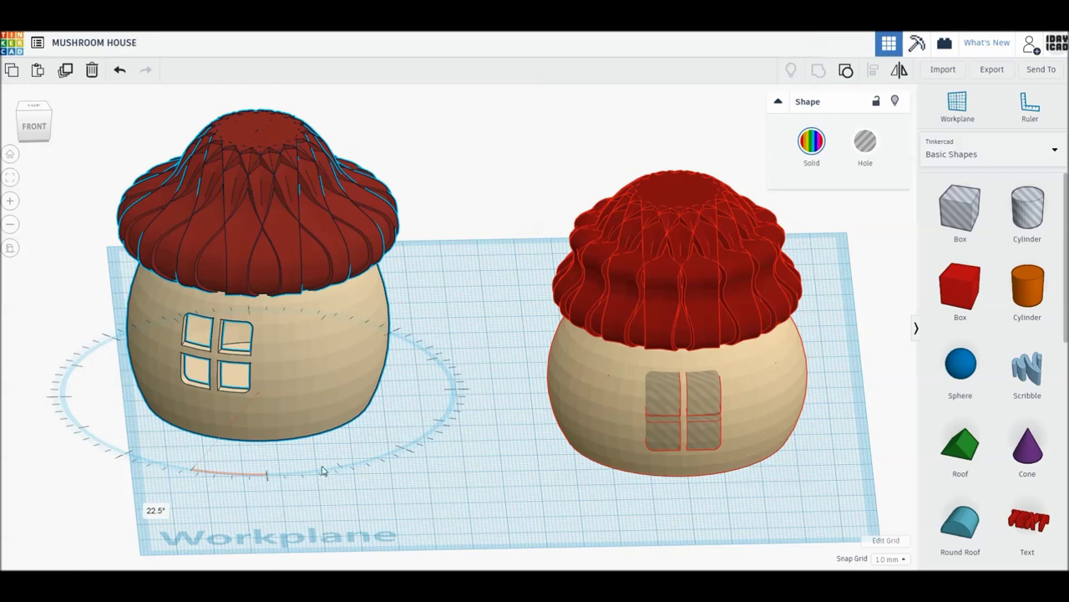
left_click(820, 325)
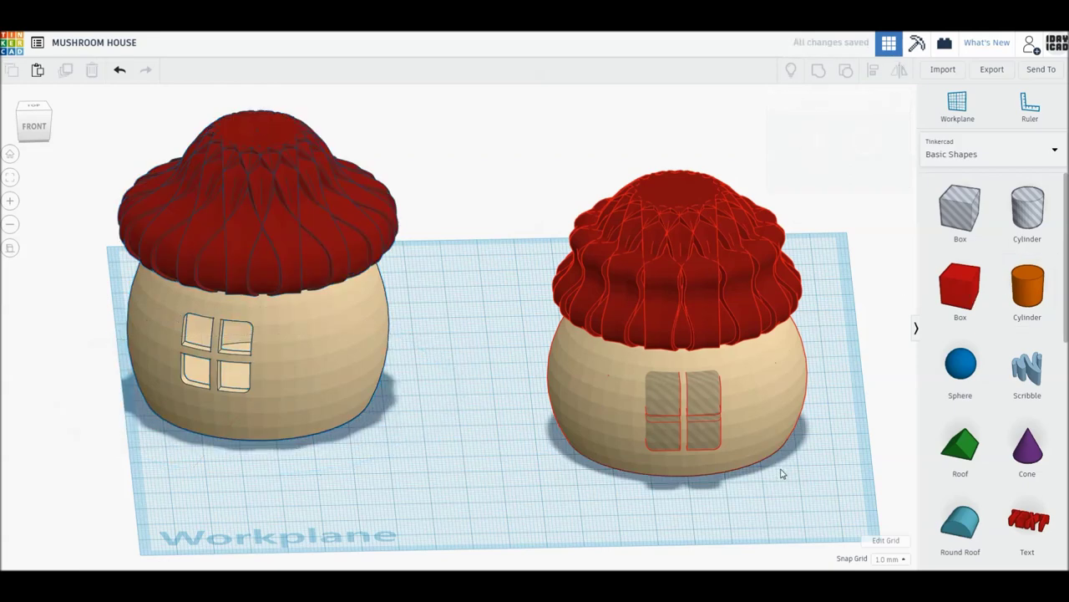
left_click_drag(764, 398, 713, 278)
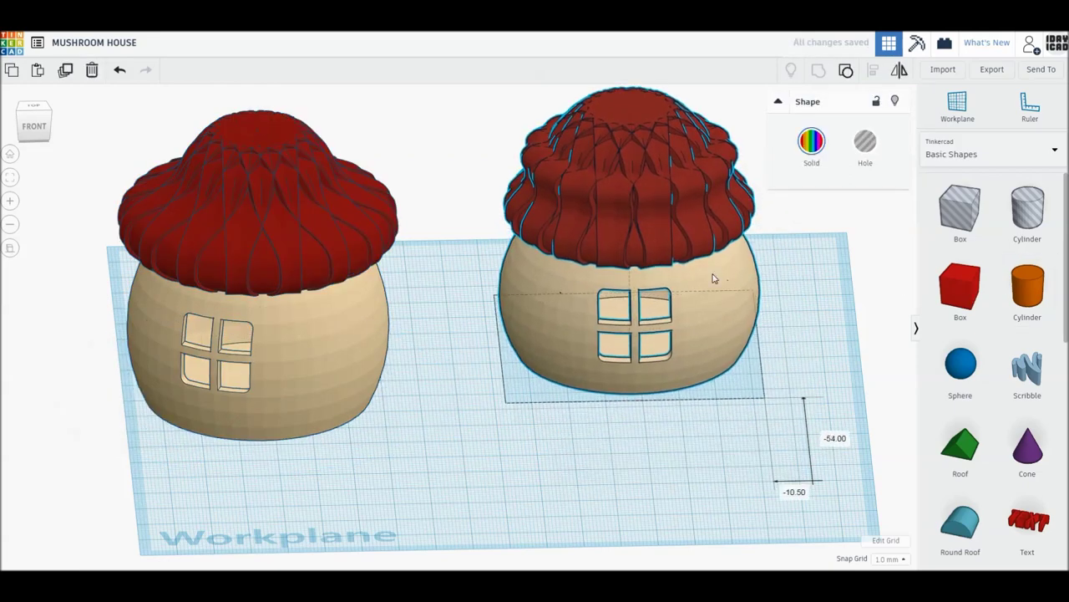
left_click_drag(642, 378, 728, 346)
Undo the left house's accidental lift, re-angle and move it forward-right, and add an orange cylinder.
left_click(345, 395)
key("ctrl+z")
key("ctrl+z")
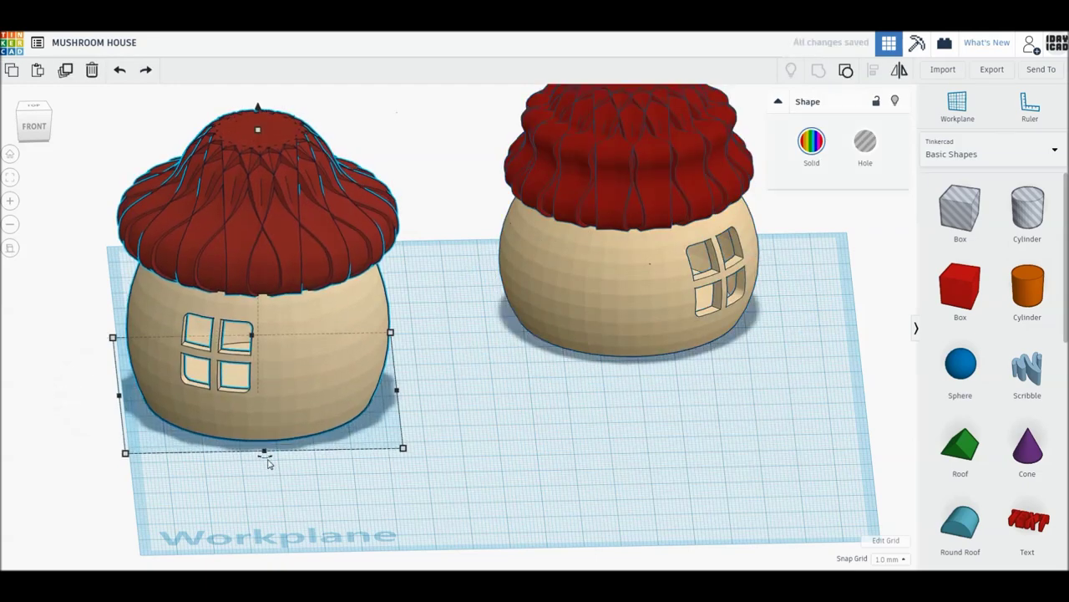
left_click_drag(268, 464, 226, 465)
left_click_drag(330, 402, 462, 357)
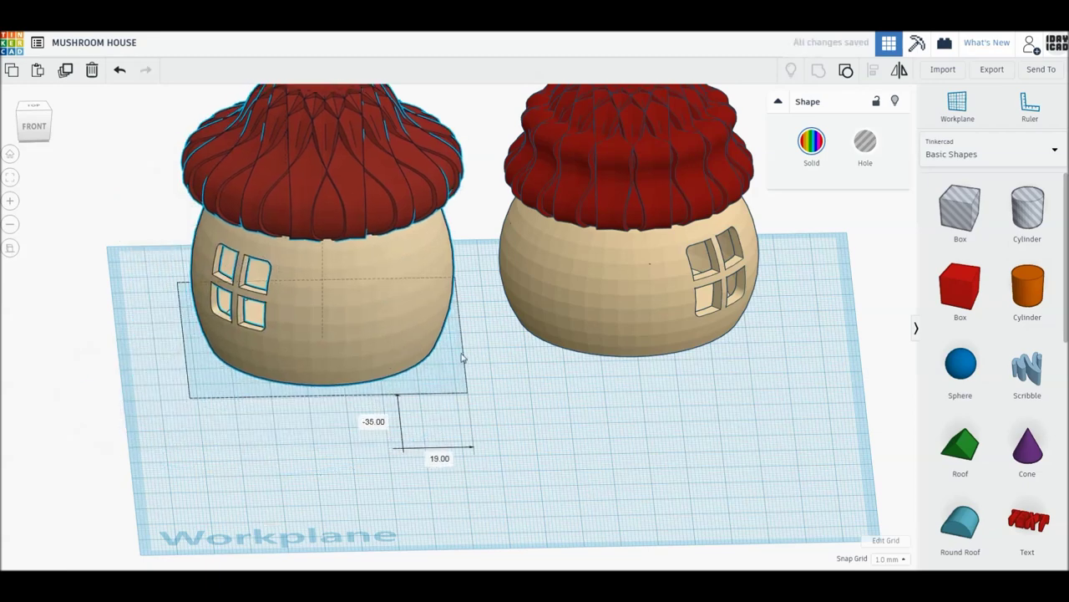
left_click_drag(1028, 286, 613, 431)
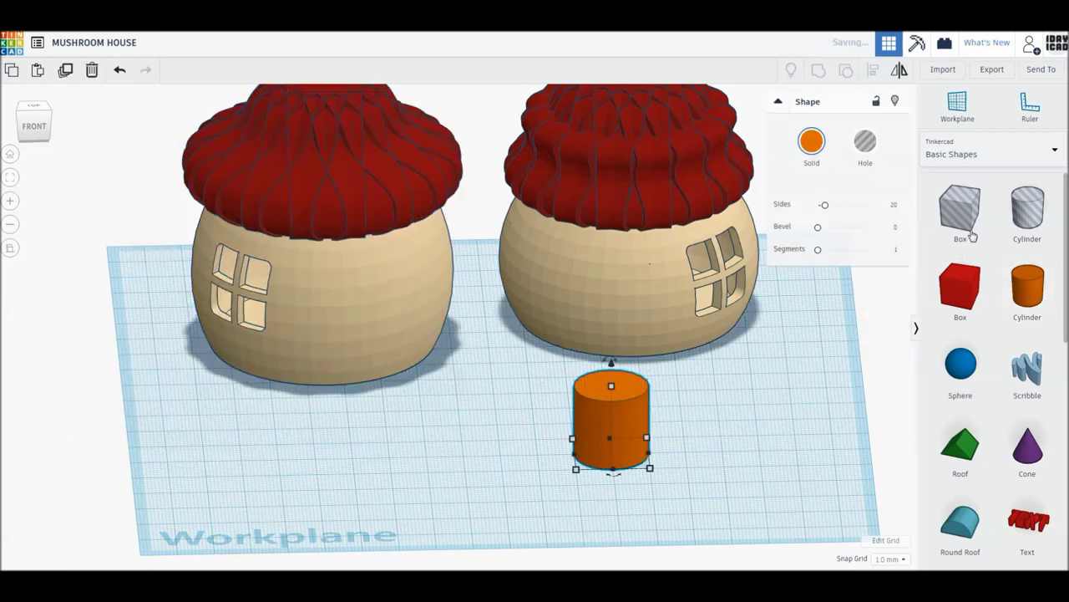
Add a box hole beside the cylinder and switch to a flat, non-perspective top view.
left_click_drag(960, 212, 727, 454)
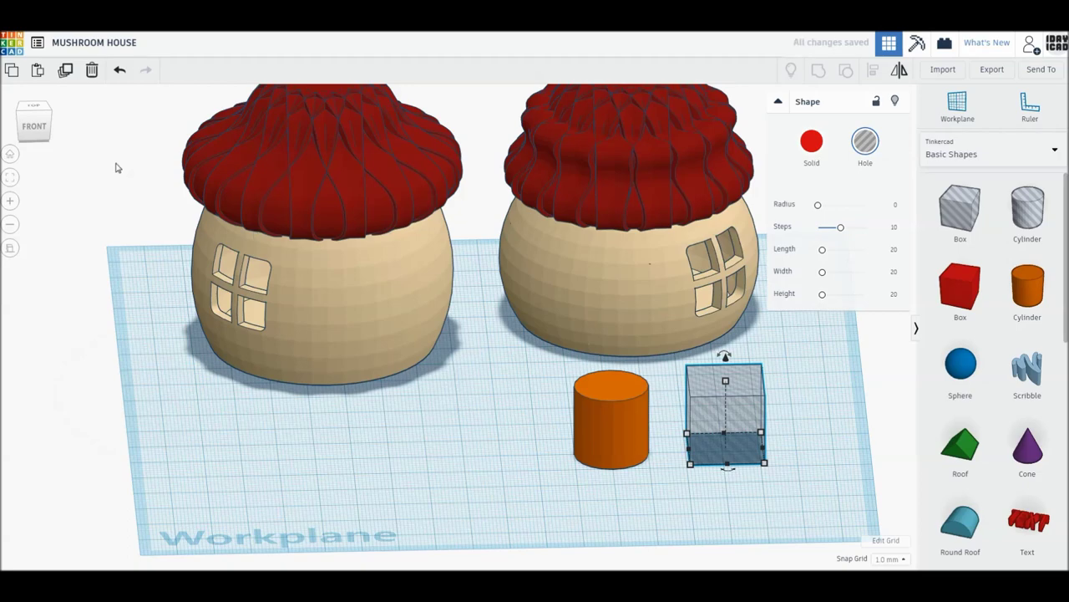
left_click(33, 108)
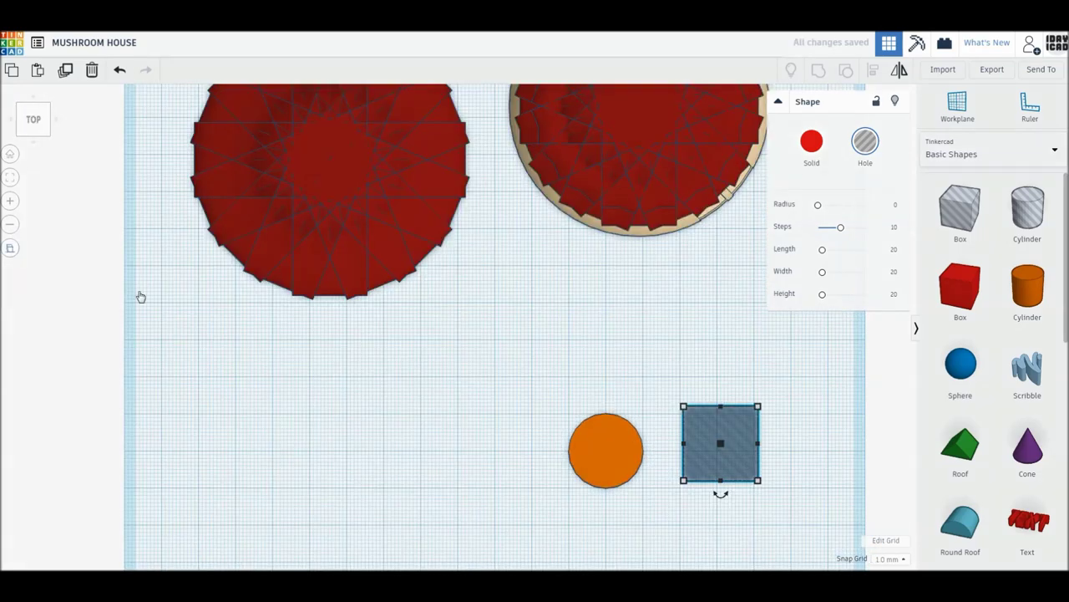
middle_click_drag(535, 418, 451, 346)
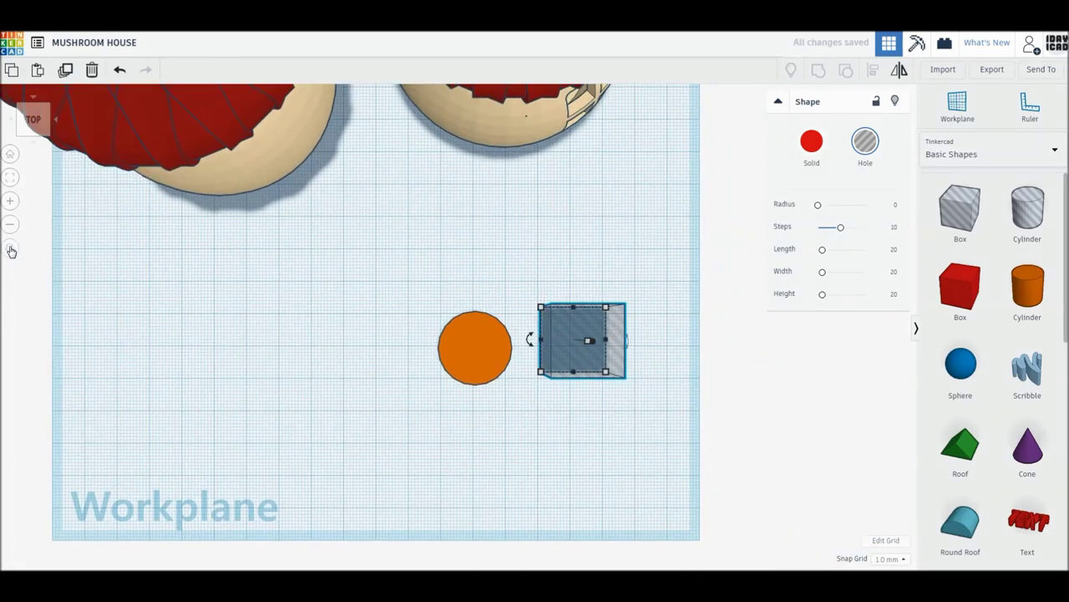
left_click(11, 249)
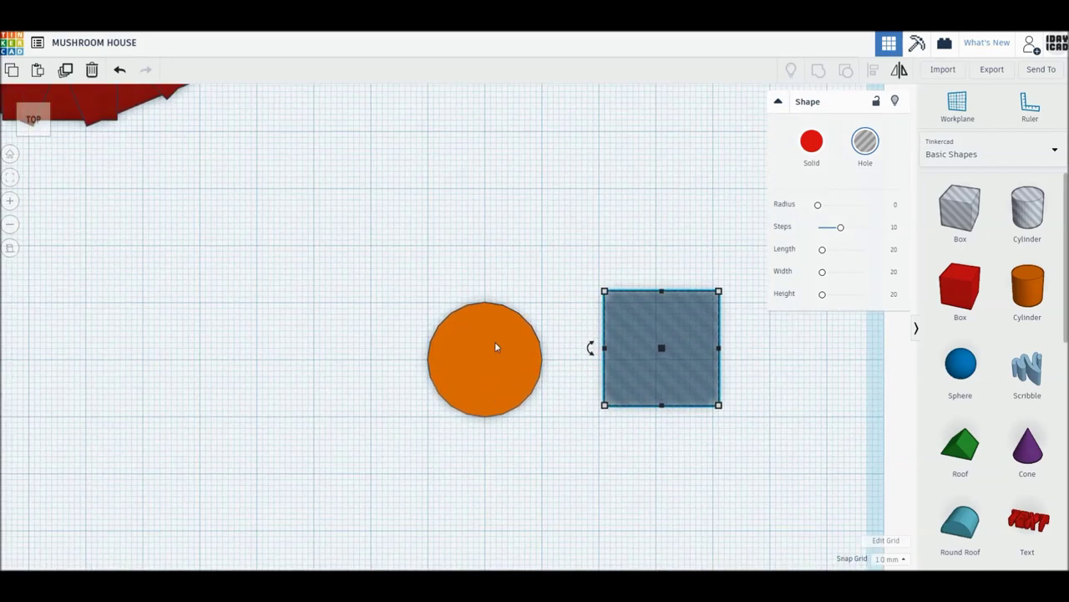
Stretch the cylinder into a smooth 30 mm tall oval and place the box hole below it.
left_click(494, 348)
left_click_drag(486, 304, 484, 244)
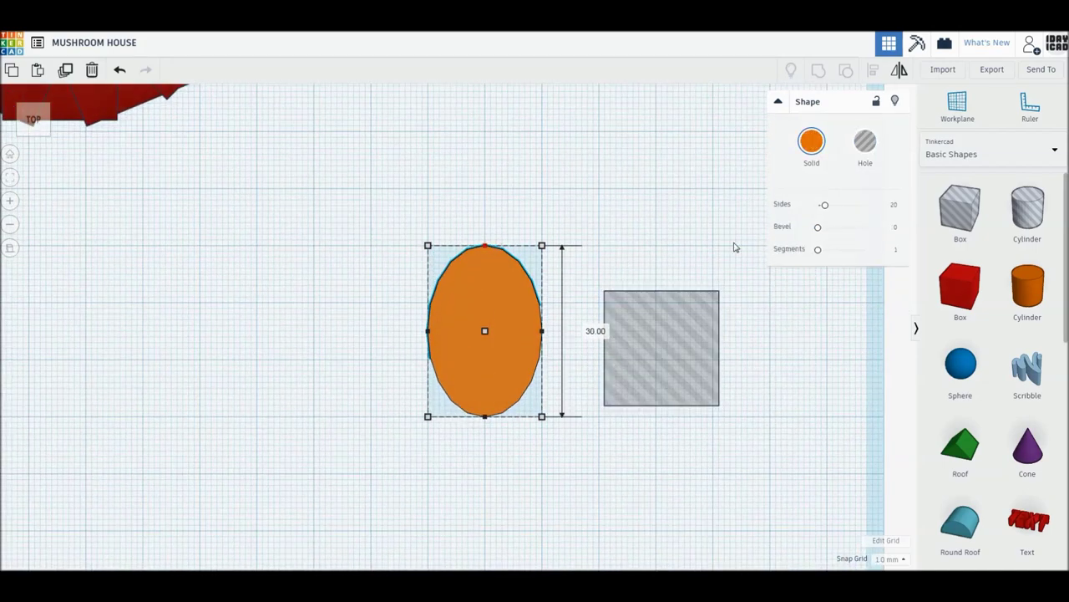
left_click(879, 215)
mouse_move(698, 331)
left_mouse_down()
mouse_move(504, 422)
mouse_move(501, 434)
left_mouse_up()
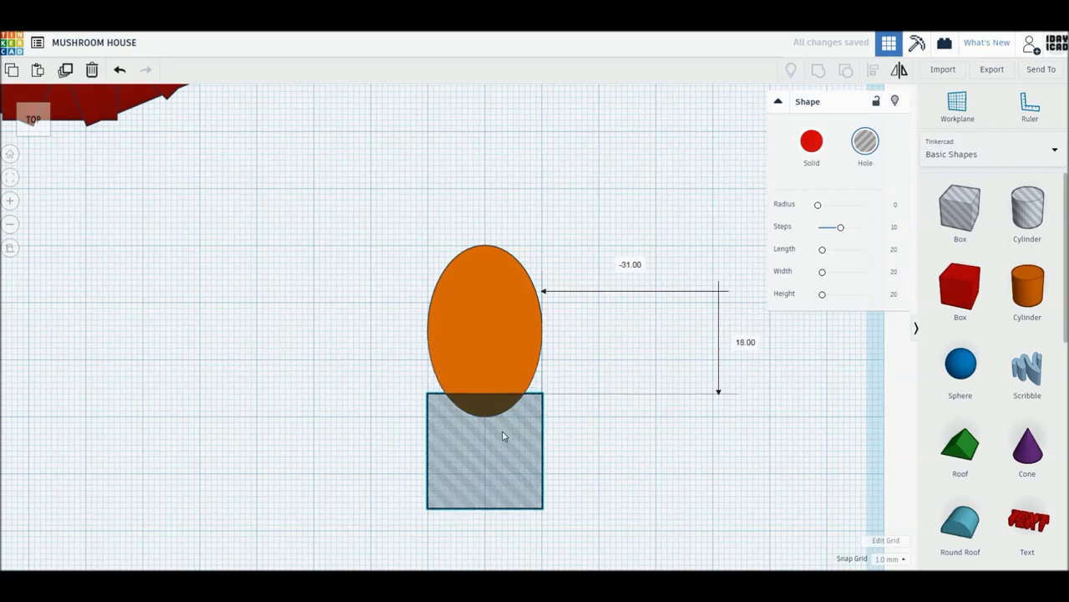
Group the oval and box into an arch, copy it 31 mm right, and make the left copy a hole.
left_click(442, 310, "shift")
left_click(818, 71)
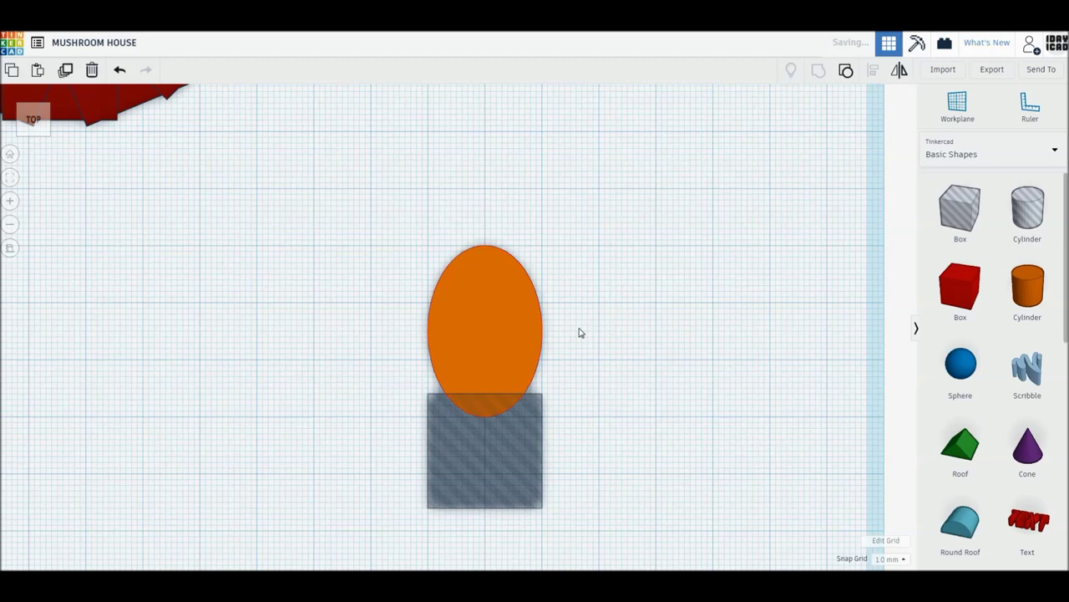
left_click_drag(501, 376, 662, 377, "alt")
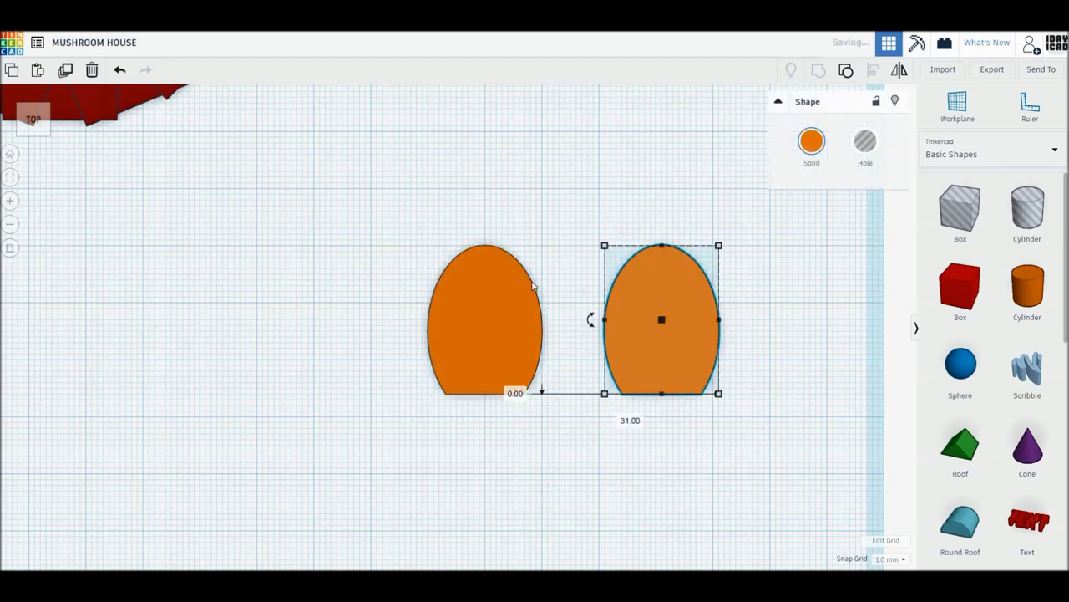
left_click(485, 334)
left_click(865, 142)
left_click(676, 347)
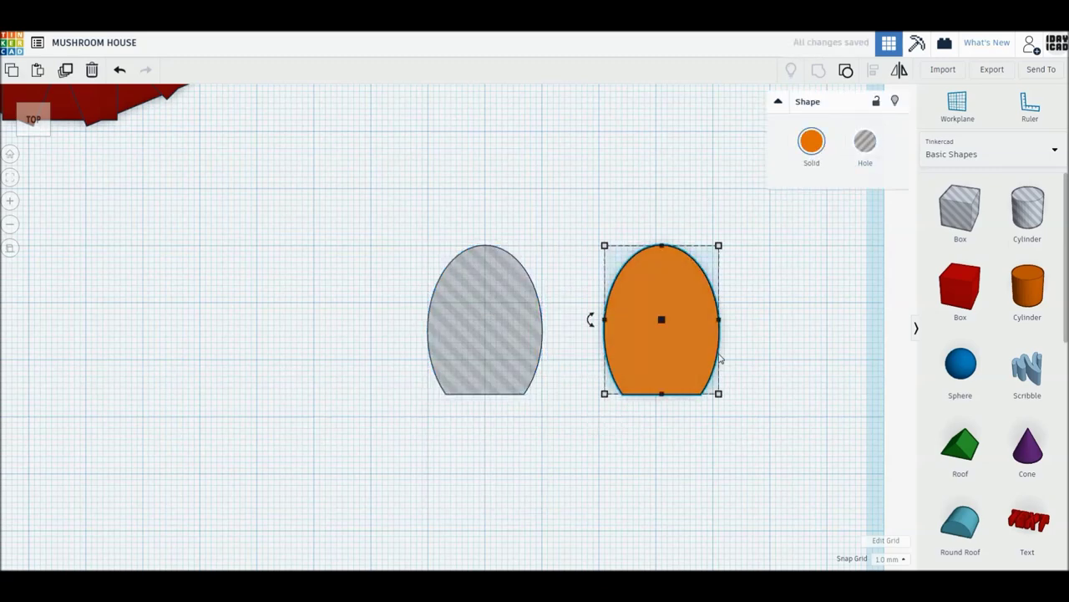
Flatten the orange arch to 3 mm thick.
left_click_drag(661, 337, 661, 375)
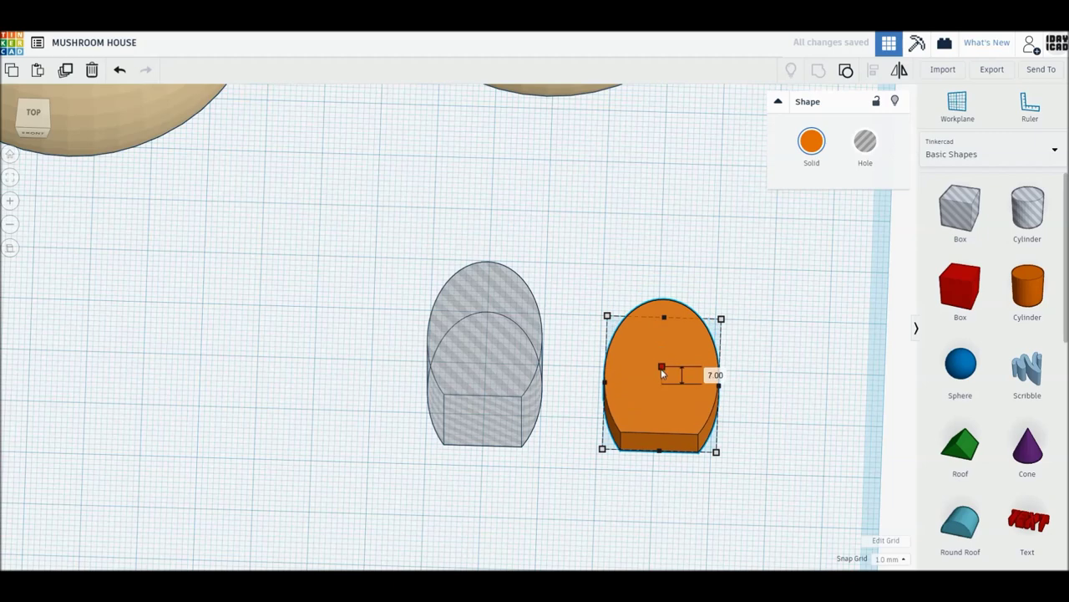
left_click_drag(662, 375, 662, 380)
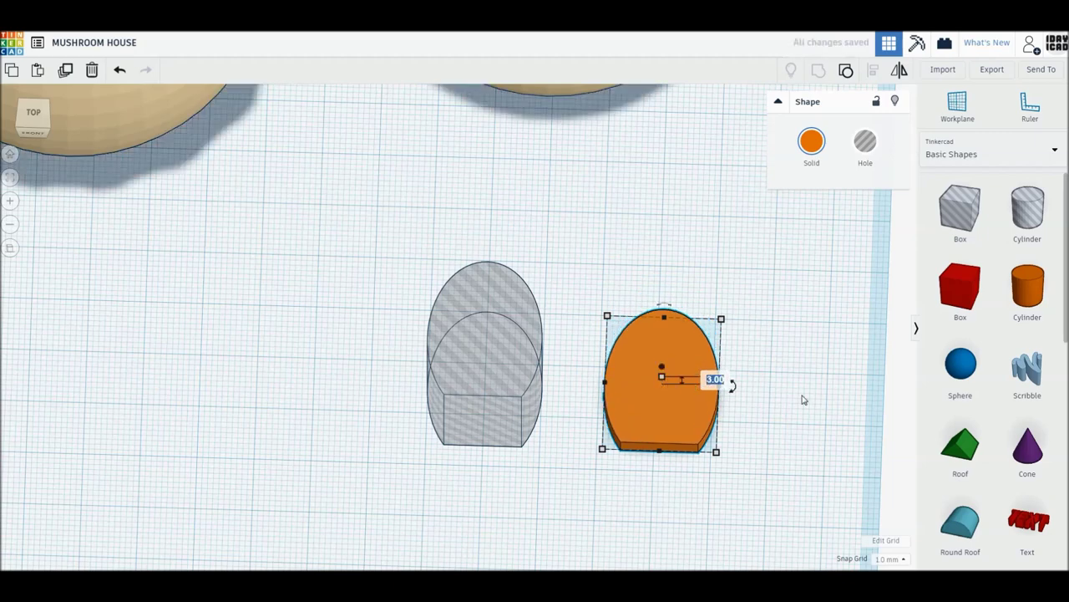
left_click(579, 254)
Stand the grey hole arch and orange door upright with a 90° rotation.
left_click(501, 329)
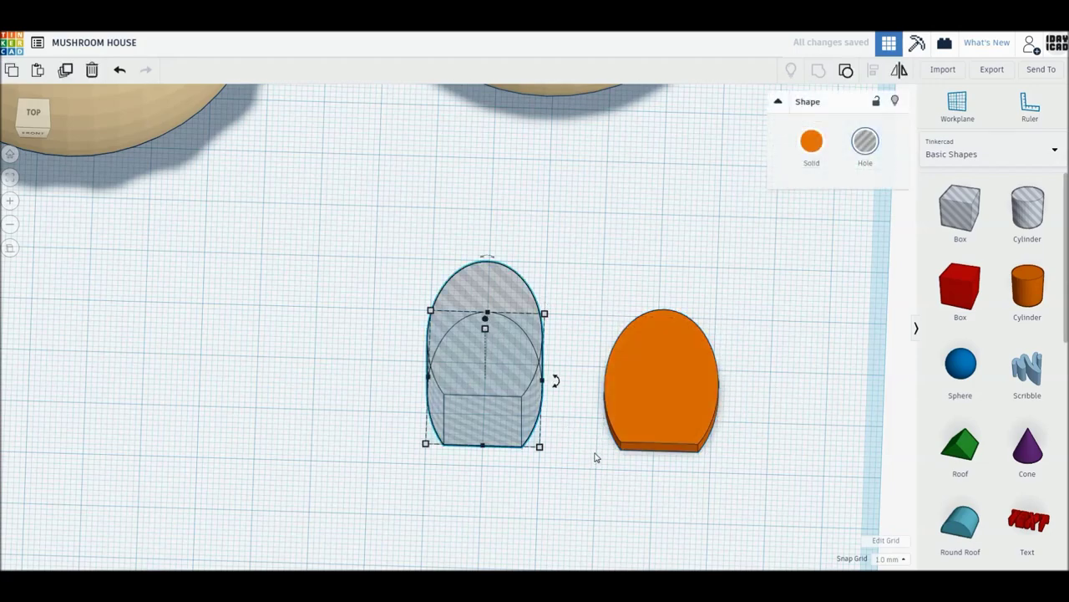
right_click_drag(596, 456, 707, 439)
left_click_drag(465, 307, 465, 306)
left_click_drag(685, 232, 710, 305)
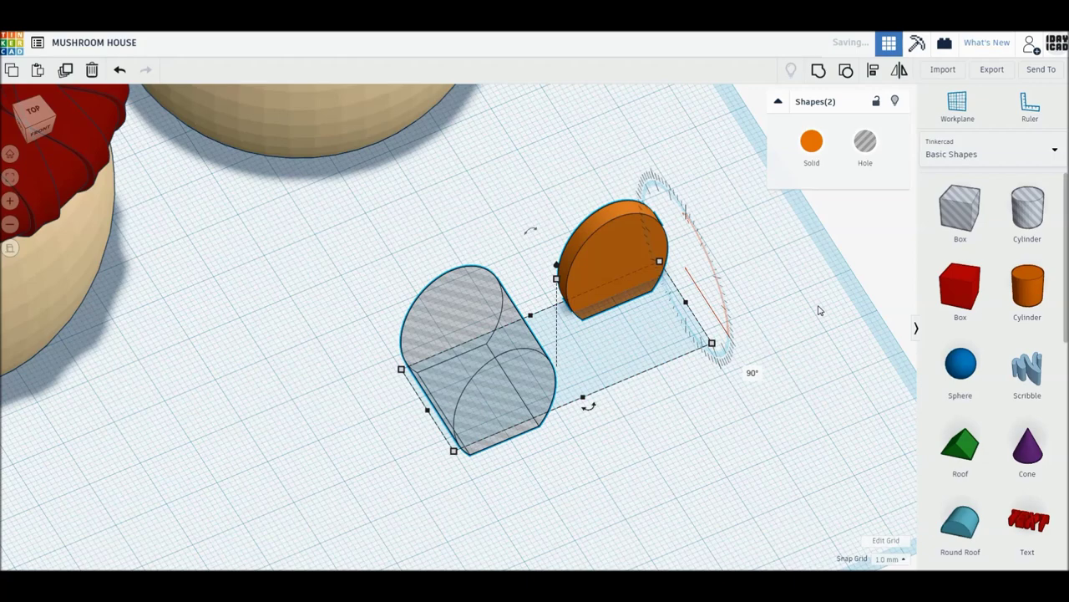
left_click(596, 272)
Duplicate the grey hole arch to make a second door hole.
left_click(504, 370)
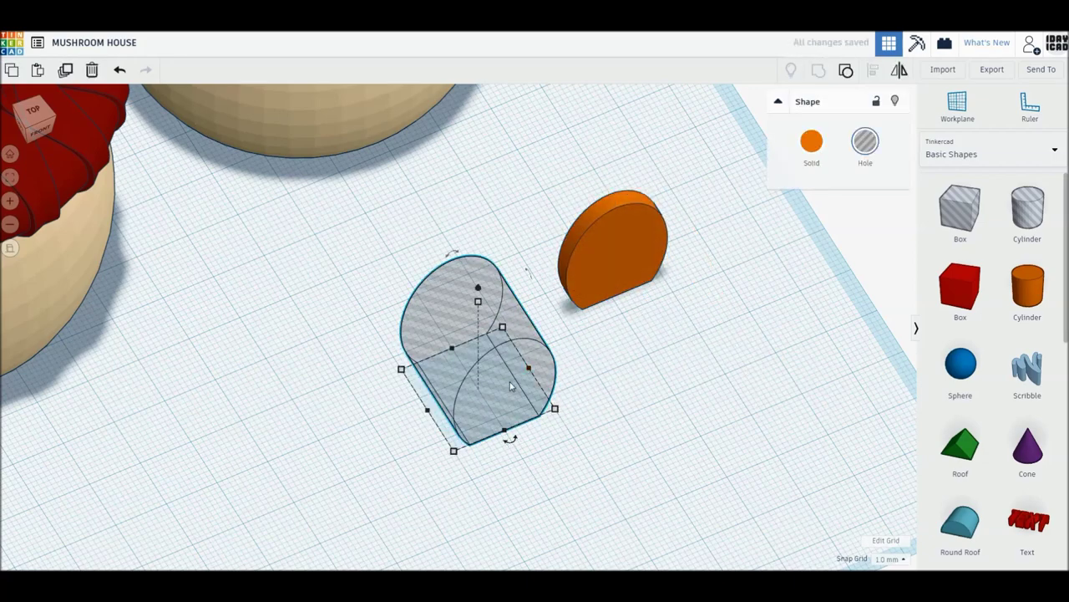
key("ctrl+c")
key("ctrl+v")
key("ctrl+v")
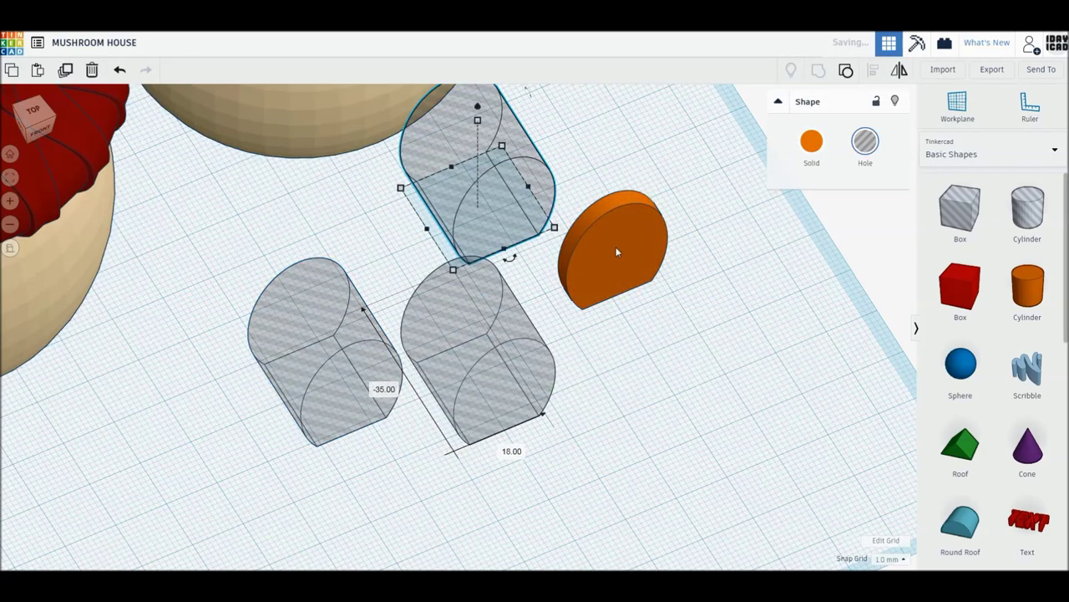
left_click_drag(616, 246, 709, 327, "alt")
Push a door hole against the left house's front and select both together.
right_click_drag(712, 384, 565, 365)
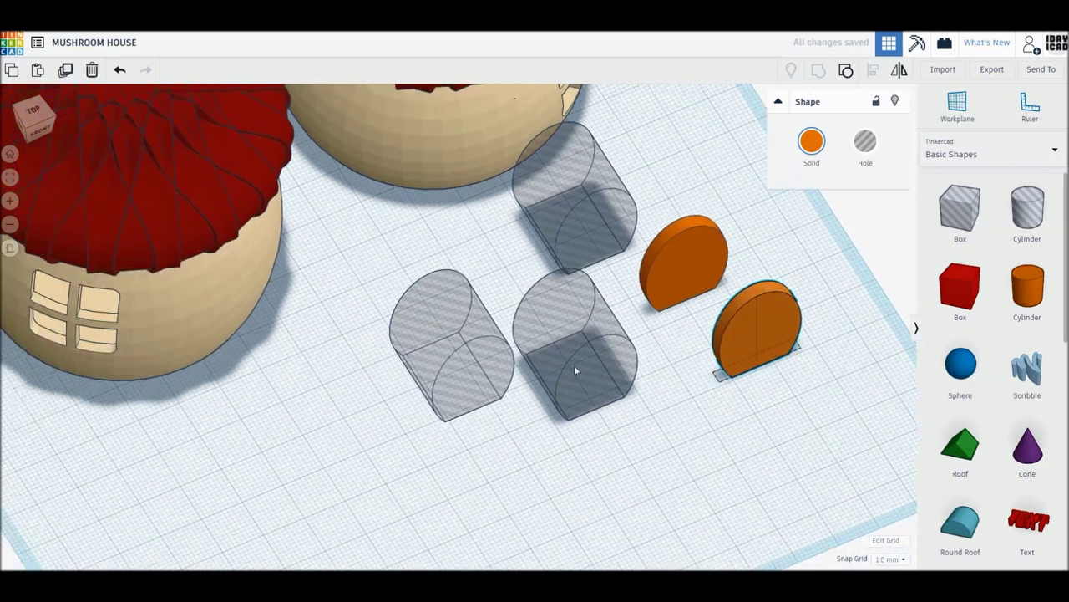
left_click_drag(449, 370, 249, 366)
left_click_drag(310, 435, 167, 359)
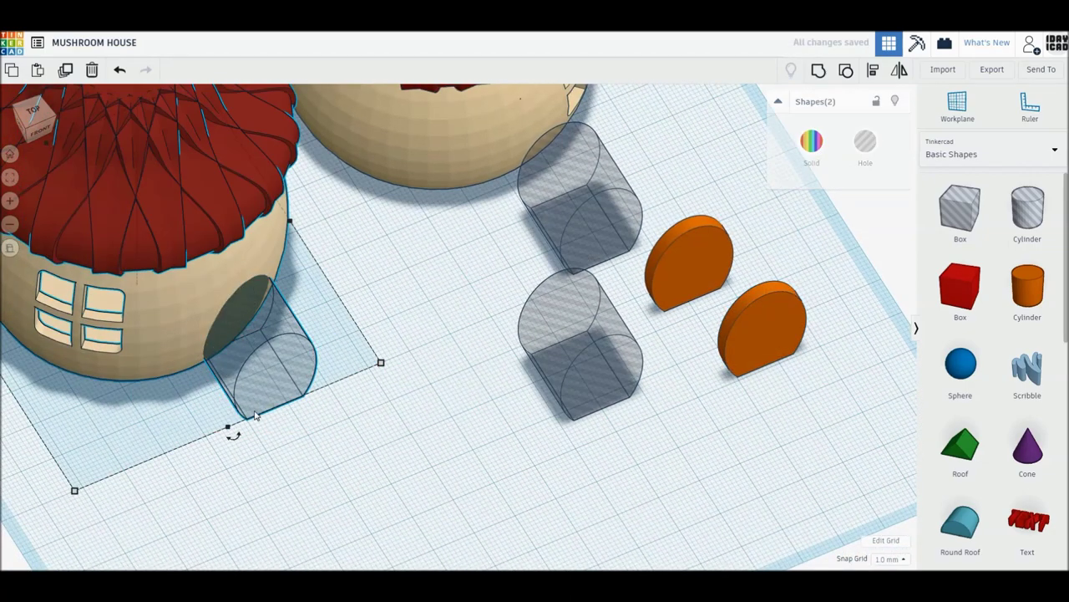
Centre the door hole on the left house using the Align tool.
key("l")
left_click(234, 437)
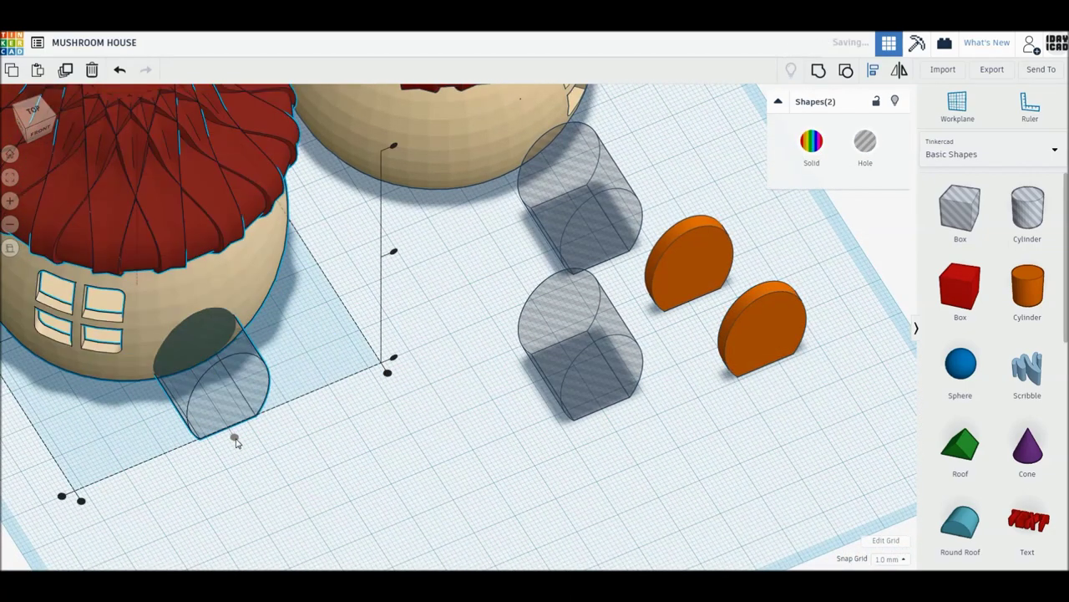
right_click_drag(248, 504, 280, 331)
left_click(307, 476)
right_click_drag(295, 446, 470, 242)
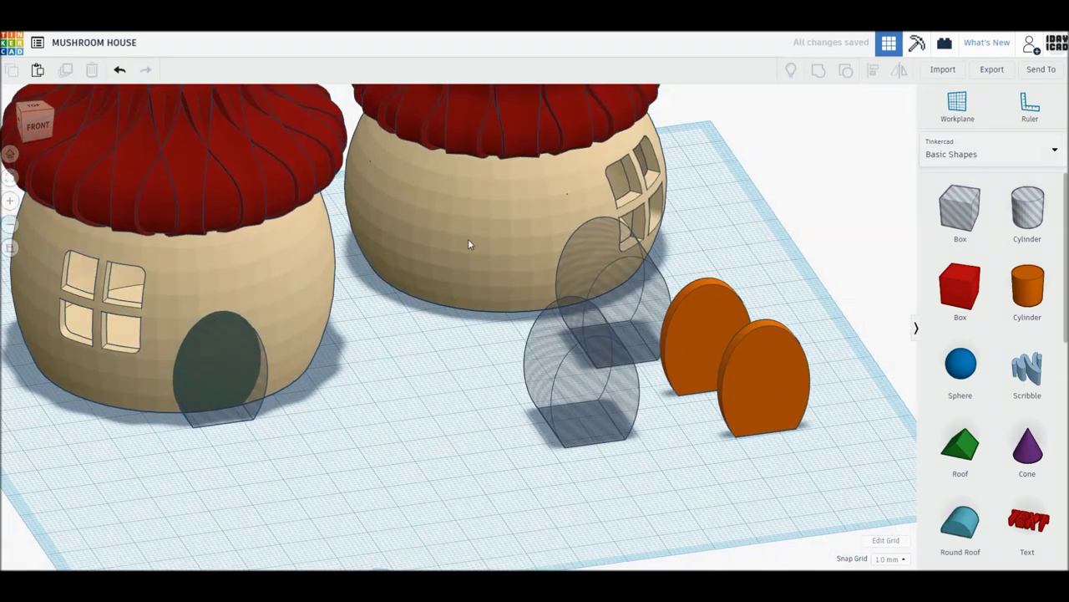
Make the left house a see-through hole, lift its door hole slightly, and push the other hole into the second house.
left_click(169, 332)
key("h")
left_click(236, 358)
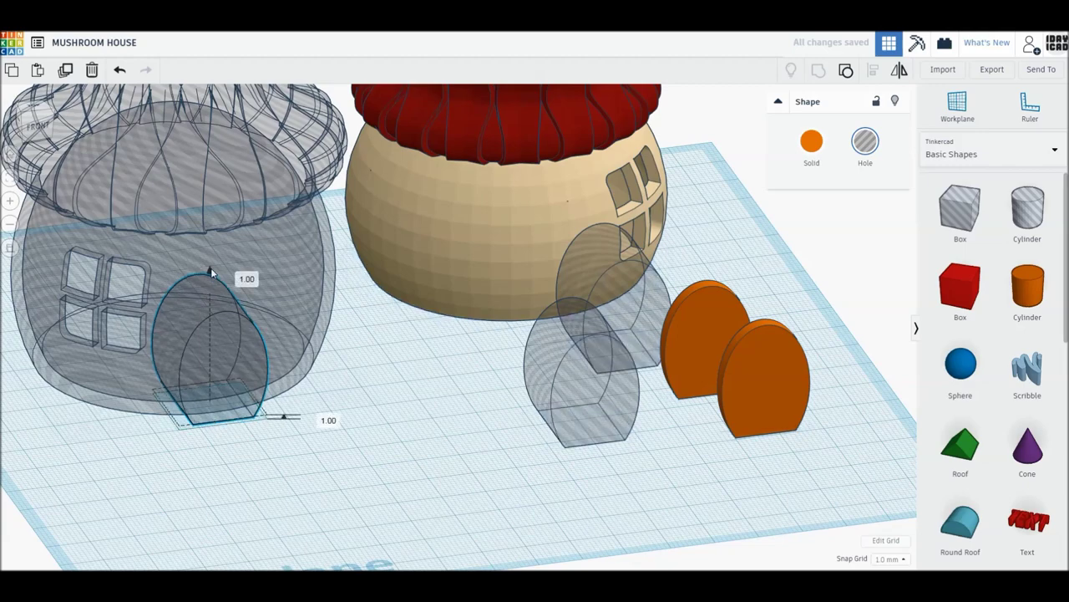
right_click_drag(210, 268, 234, 359)
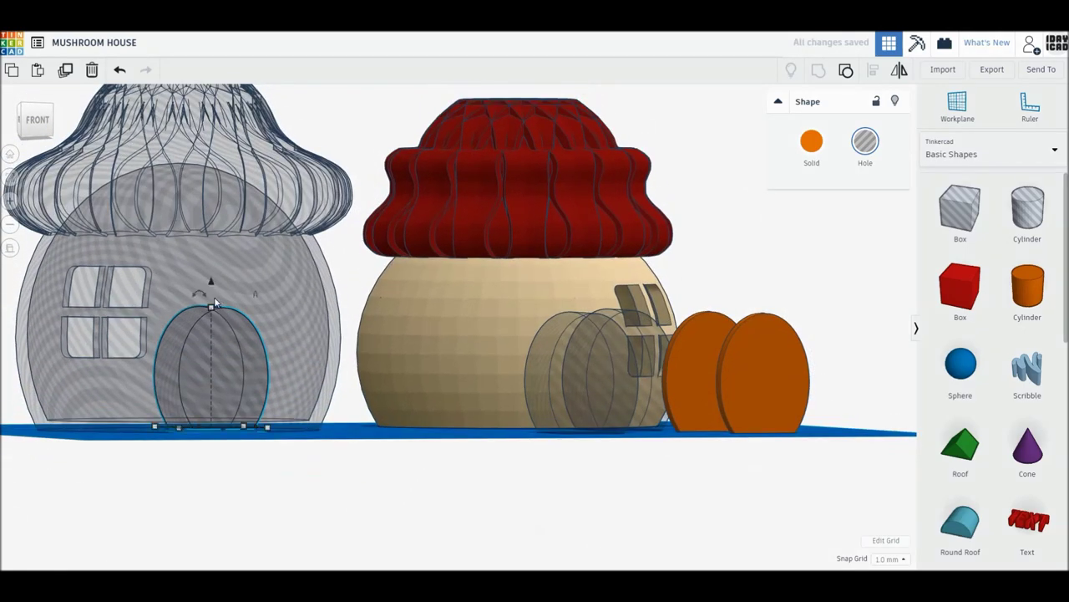
left_click_drag(211, 284, 210, 279)
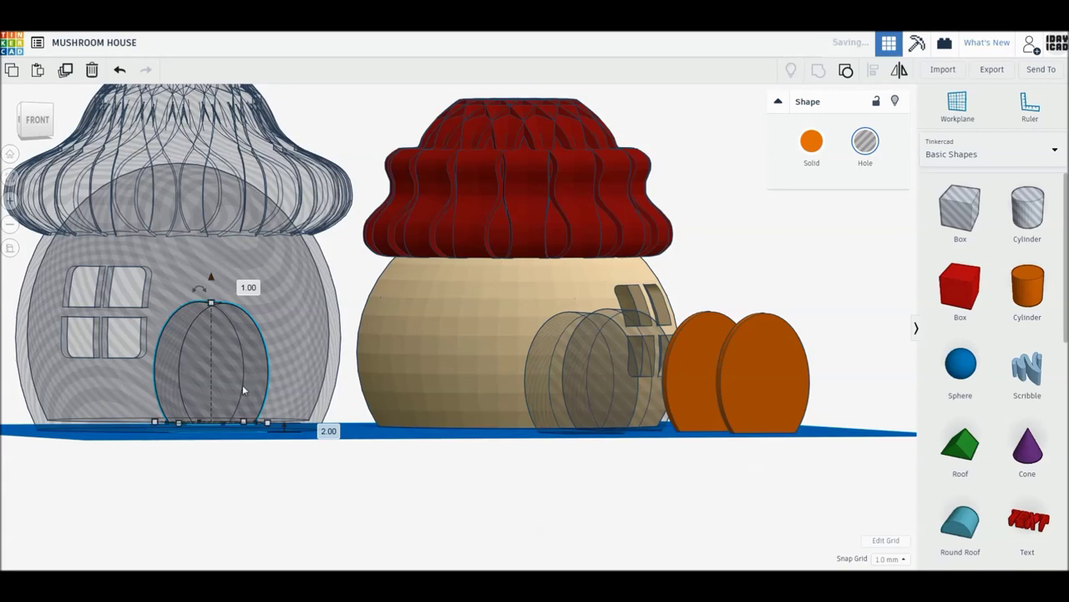
right_click_drag(242, 385, 503, 401)
left_click_drag(629, 365, 614, 352)
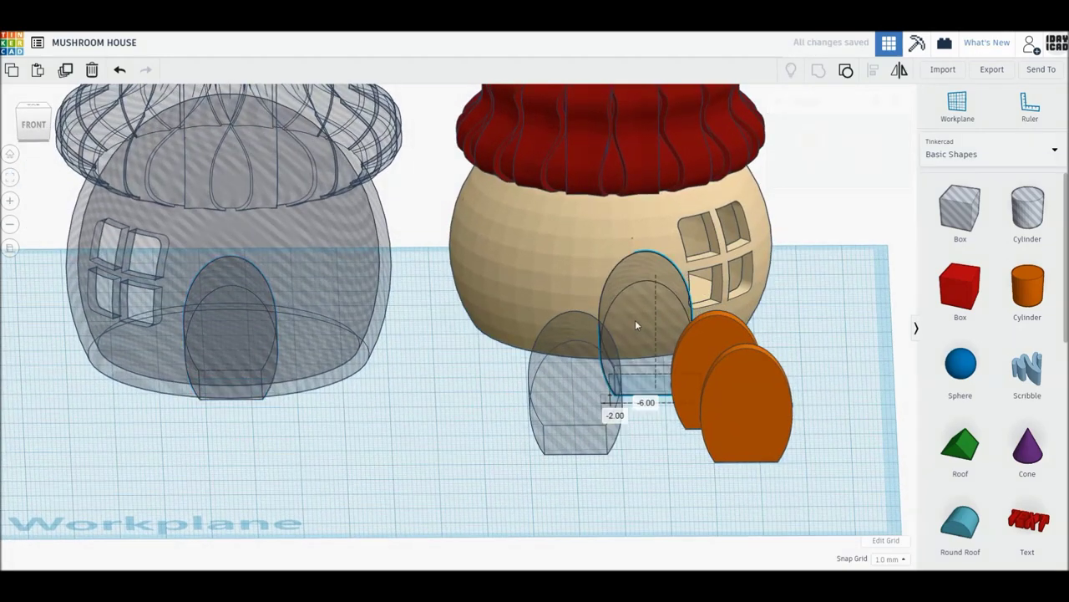
Set the left house solid again and group it with the door hole to cut the doorway.
left_click(376, 326)
left_click(817, 143)
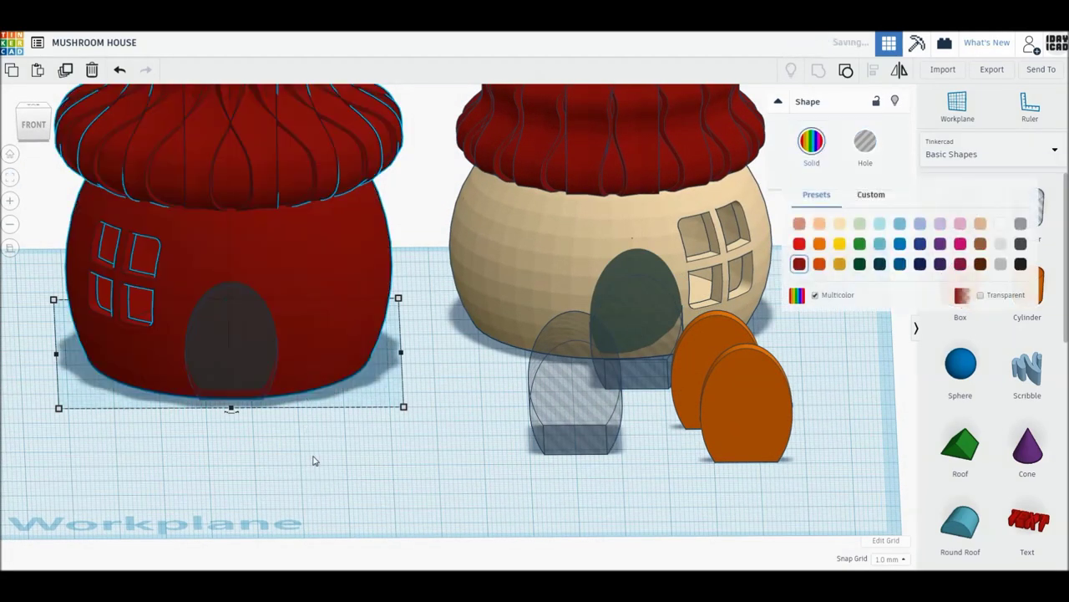
left_click(227, 323, "shift")
left_click(816, 84)
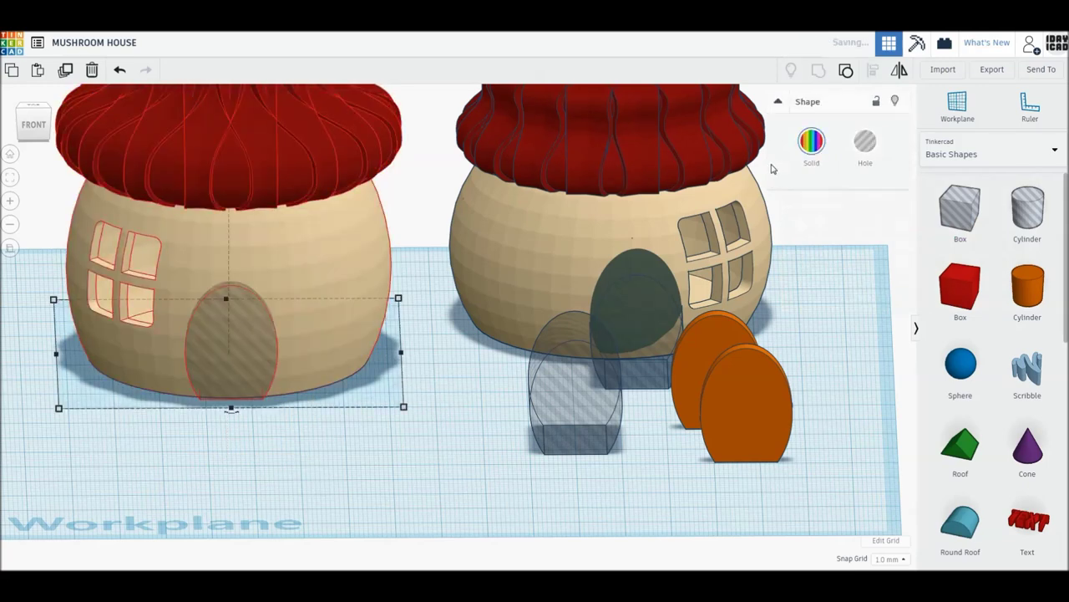
Centre the second door hole on the second house, then reselect that house.
left_click(681, 308)
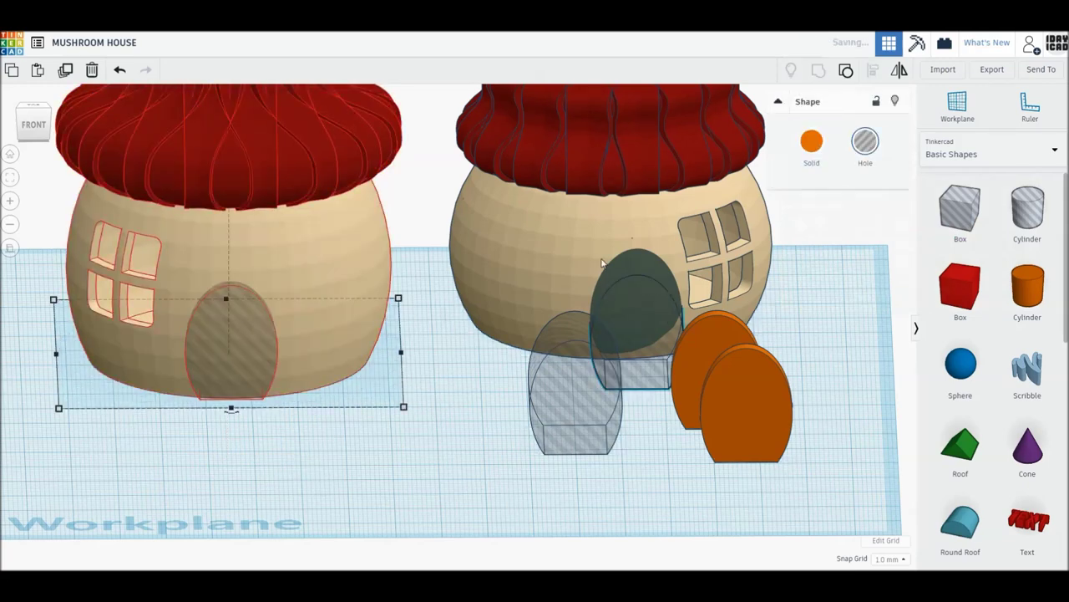
left_click(580, 246, "shift")
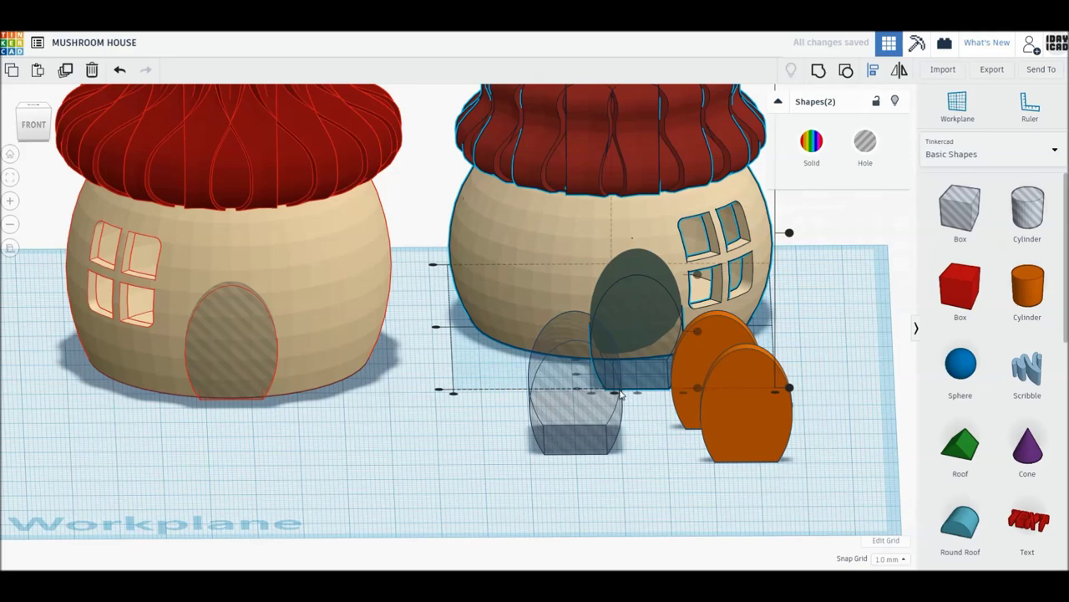
right_click_drag(647, 441, 646, 441)
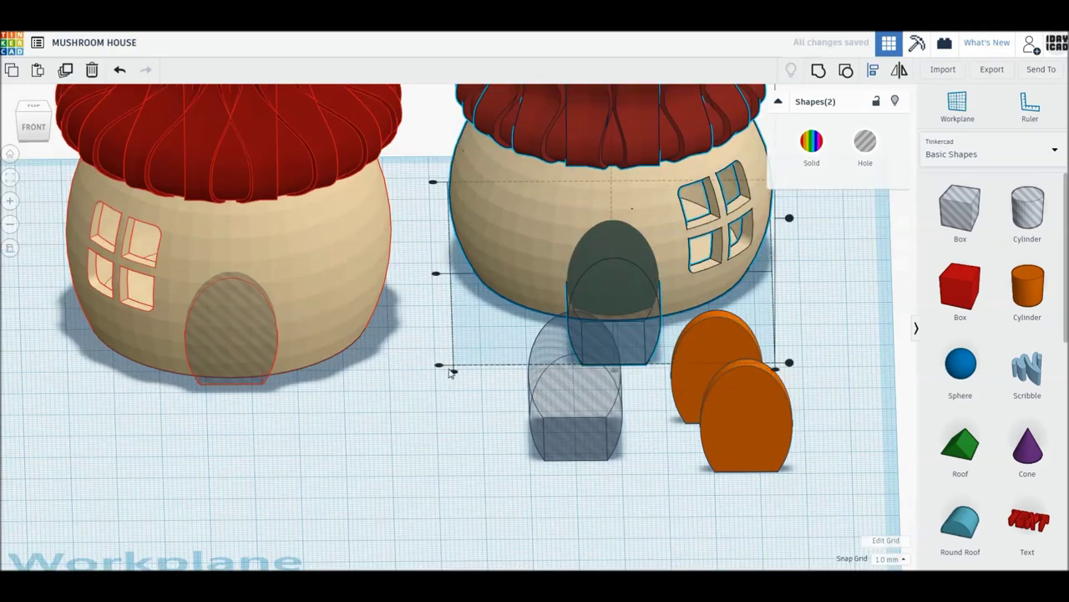
left_click(441, 370)
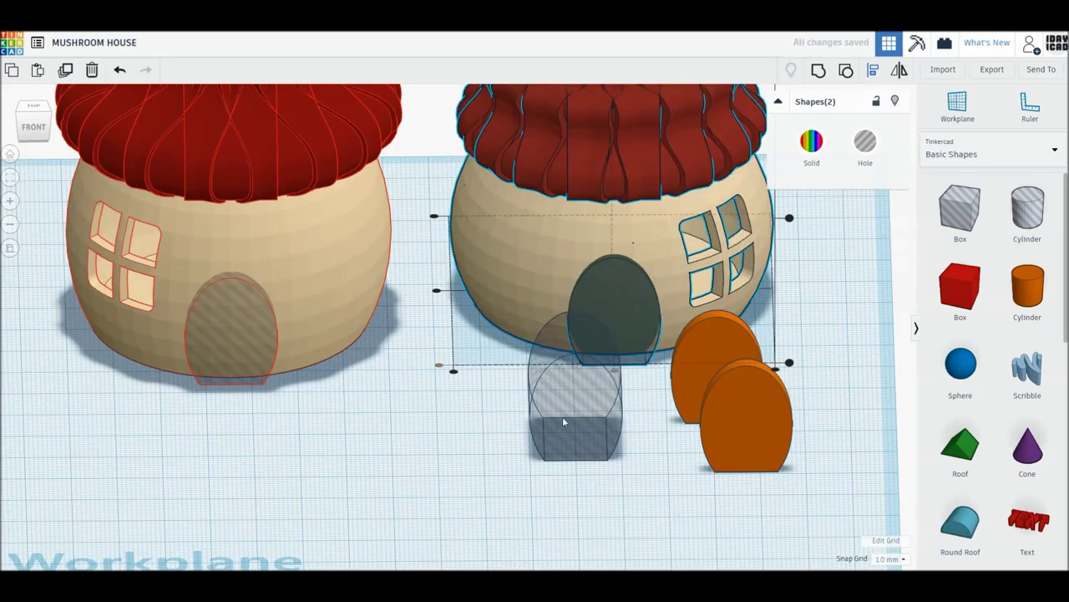
right_click_drag(562, 422, 585, 417)
left_click_drag(580, 401, 617, 447)
left_click(616, 447)
left_click(520, 272)
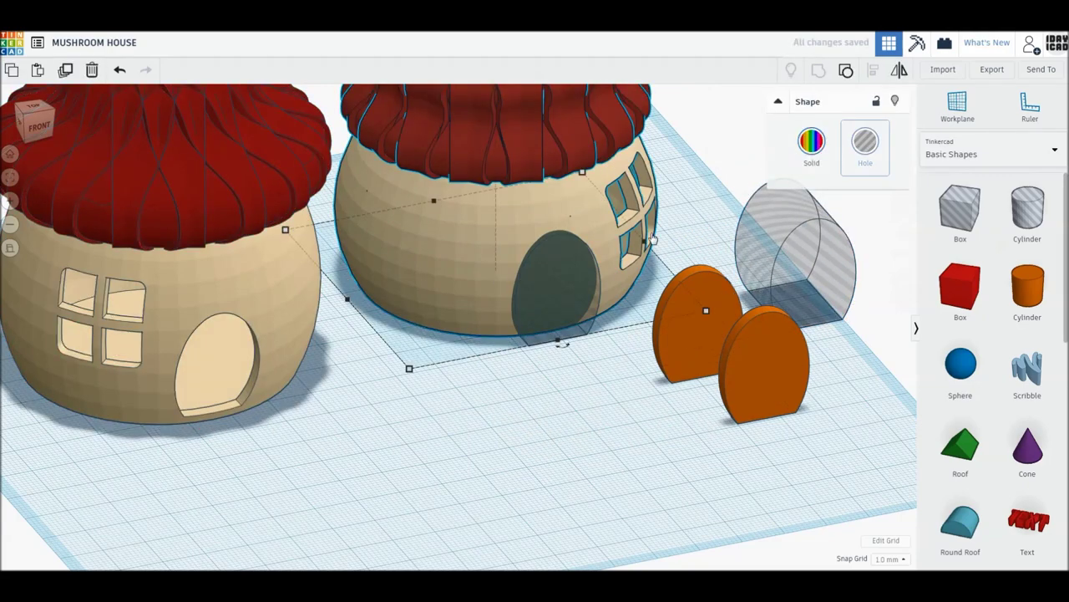
Make the second house see-through and lift its door hole slightly above the workplane.
left_click(838, 160)
left_click(589, 324)
right_click_drag(588, 325, 597, 301)
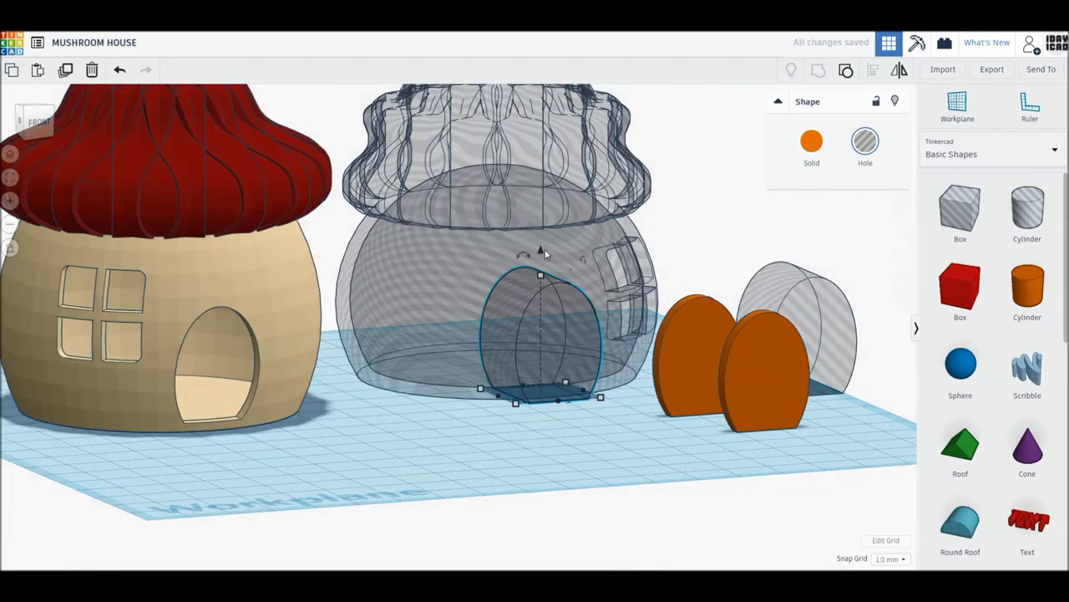
left_click_drag(542, 254, 541, 248)
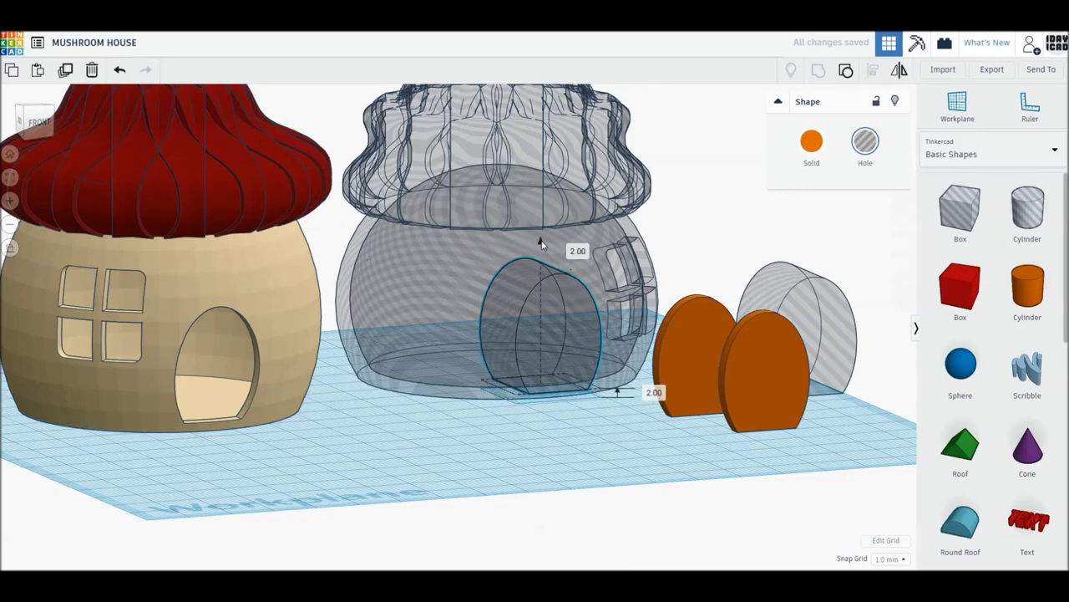
right_click_drag(542, 279, 553, 333)
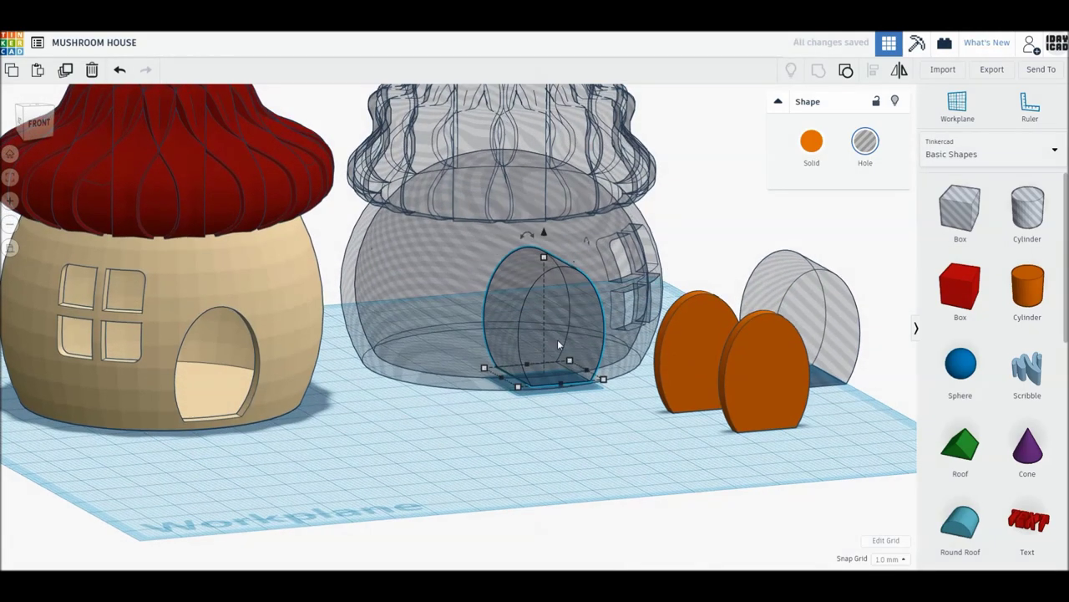
Restore the house to solid multicolour, group it with the hole, and delete the spare hole.
left_click(601, 284, "shift")
left_click(804, 157)
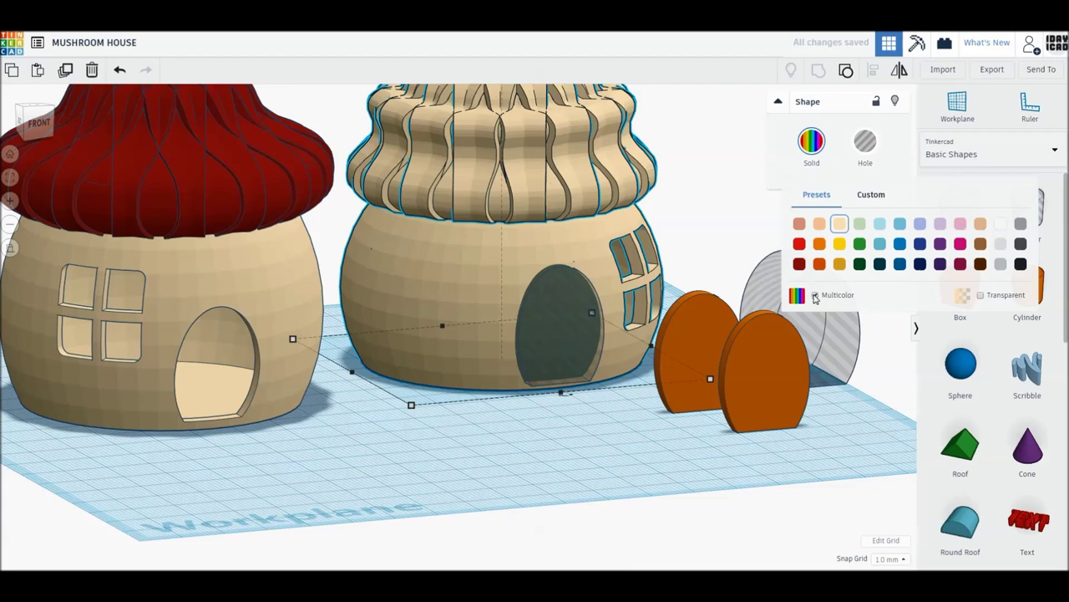
left_click(816, 296)
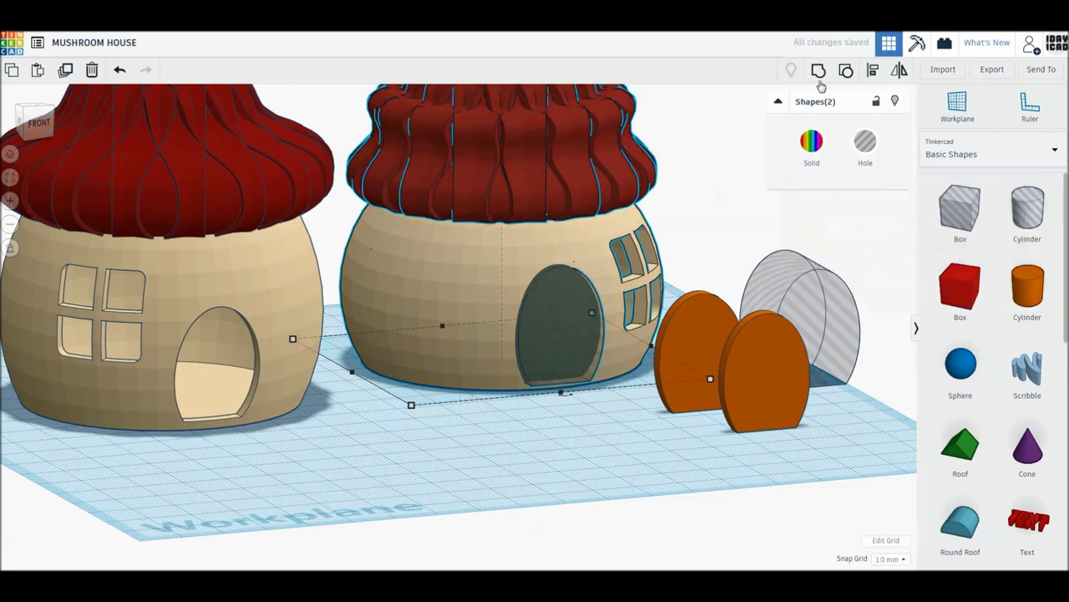
left_click(820, 72)
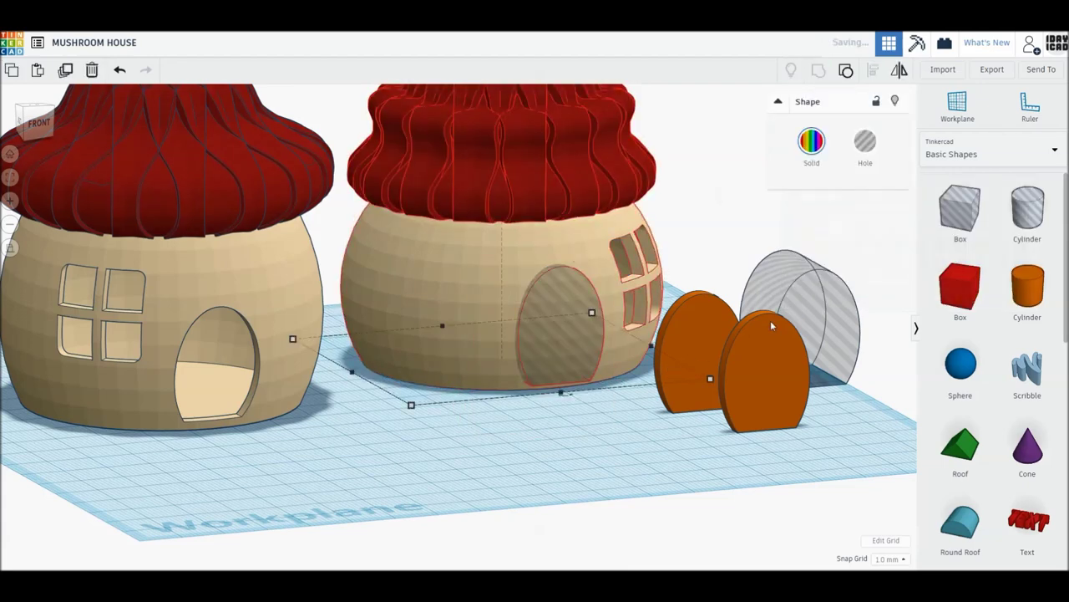
left_click(795, 315)
key("Delete")
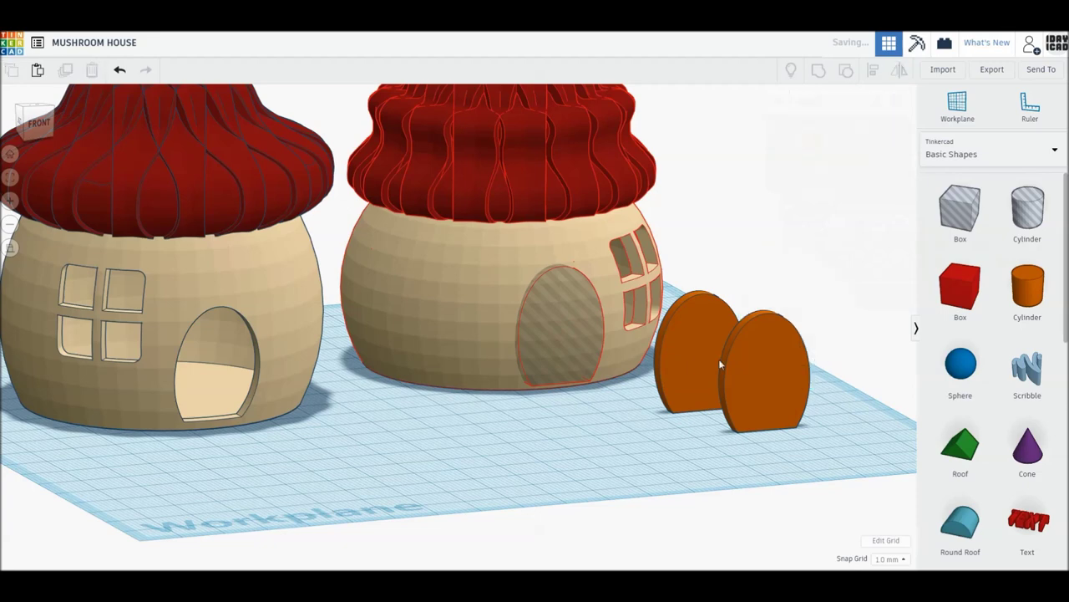
Move an orange door into the left house's doorway and centre it in both directions with Align.
mouse_move(664, 370)
left_mouse_down()
mouse_move(216, 398)
mouse_move(211, 383)
left_mouse_up()
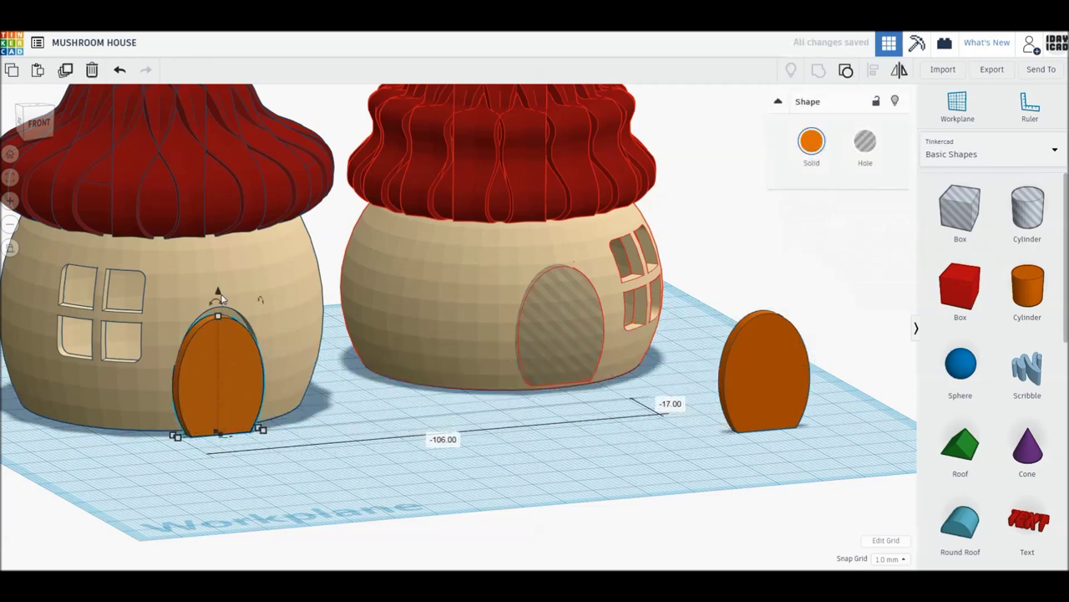
mouse_move(259, 420)
right_mouse_down()
mouse_move(258, 458)
mouse_move(267, 384)
right_mouse_up()
left_click_drag(303, 406, 208, 275)
left_click(872, 69)
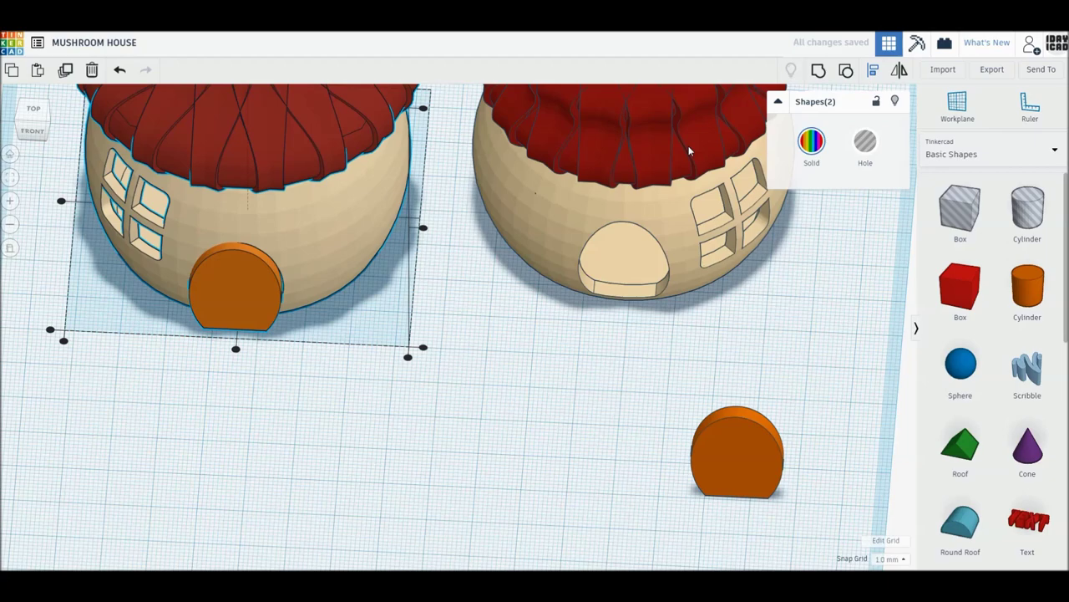
left_click(236, 348)
left_click(50, 330)
left_click(139, 399)
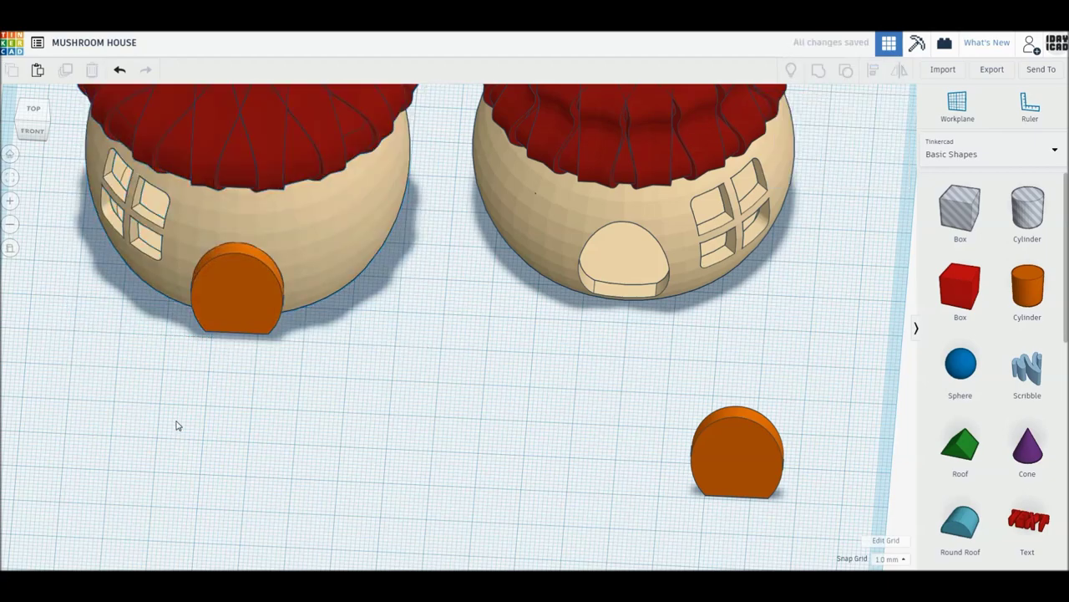
left_click(277, 367)
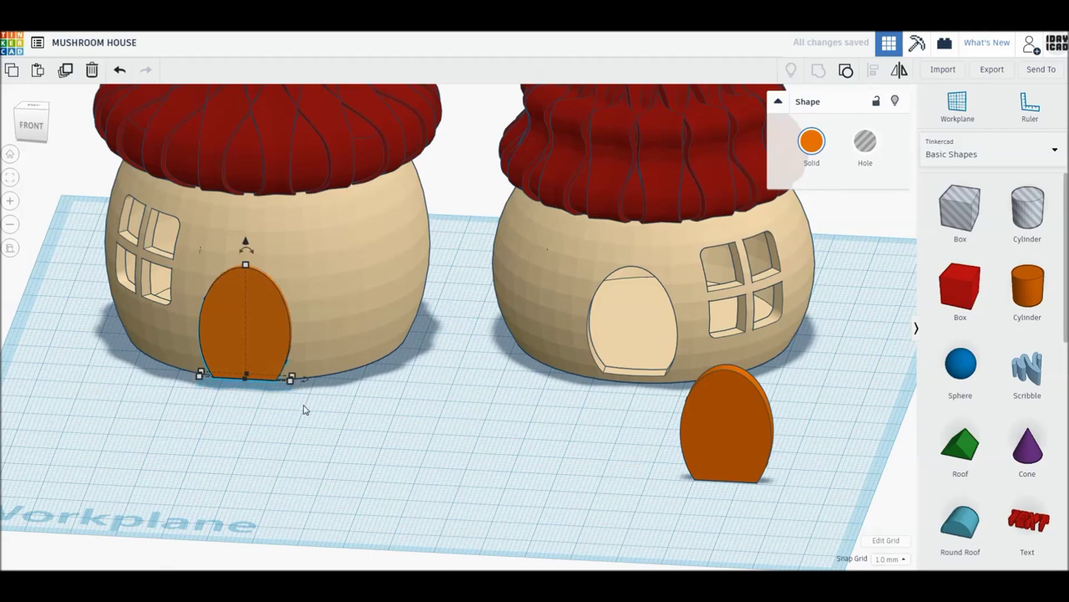
Turn the left door about 77° and move it to the doorway's edge so it stands open.
mouse_move(306, 383)
left_mouse_down()
mouse_move(243, 404)
mouse_move(231, 390)
mouse_move(225, 460)
left_mouse_up()
right_click_drag(225, 460, 298, 470)
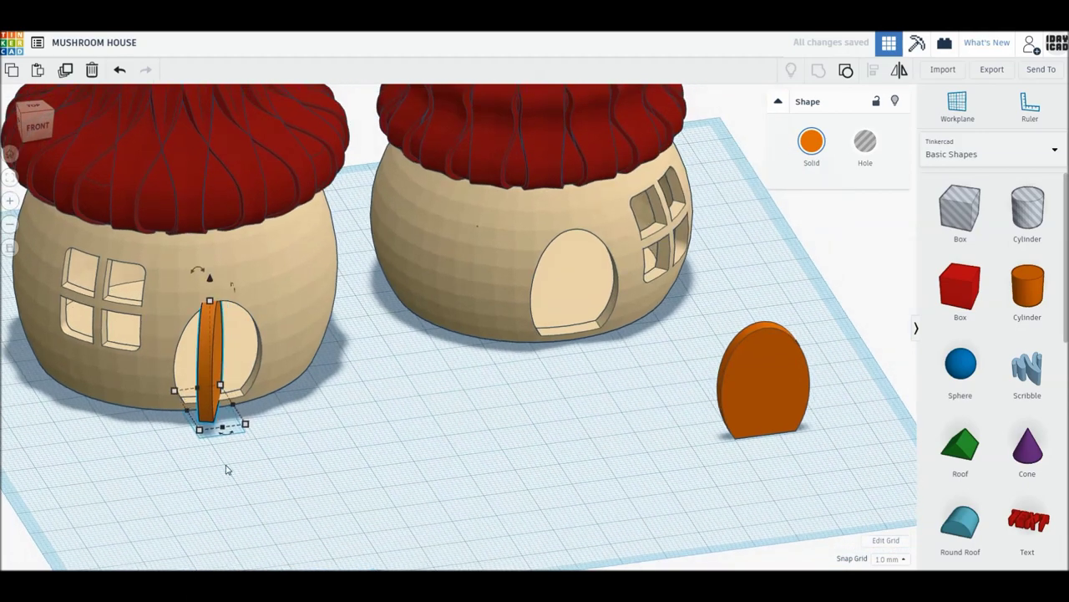
right_click_drag(211, 466, 217, 406)
left_click_drag(217, 407, 199, 432)
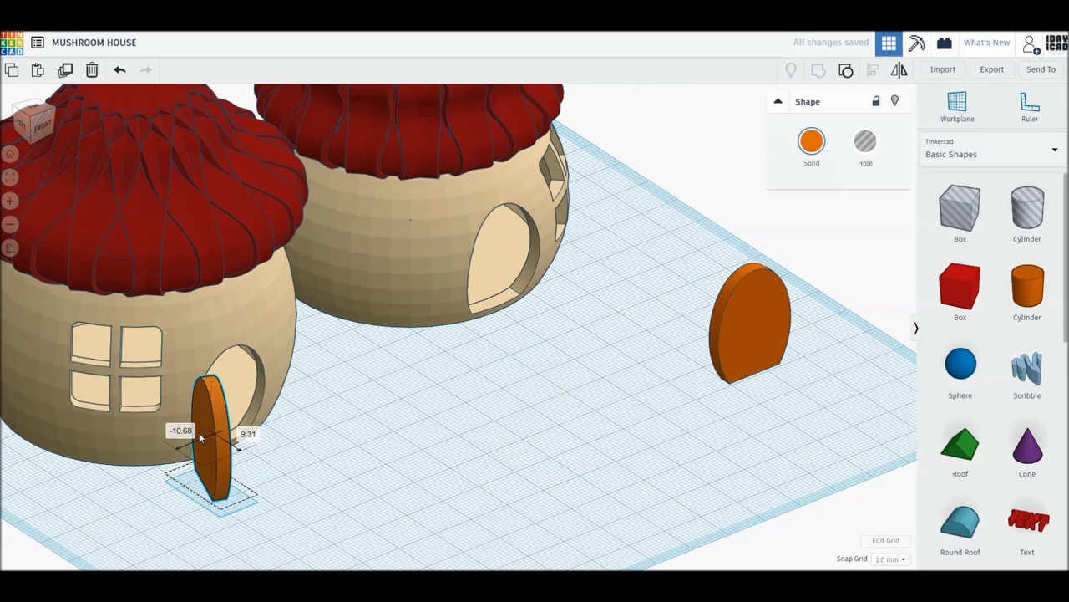
right_click_drag(287, 468, 173, 467)
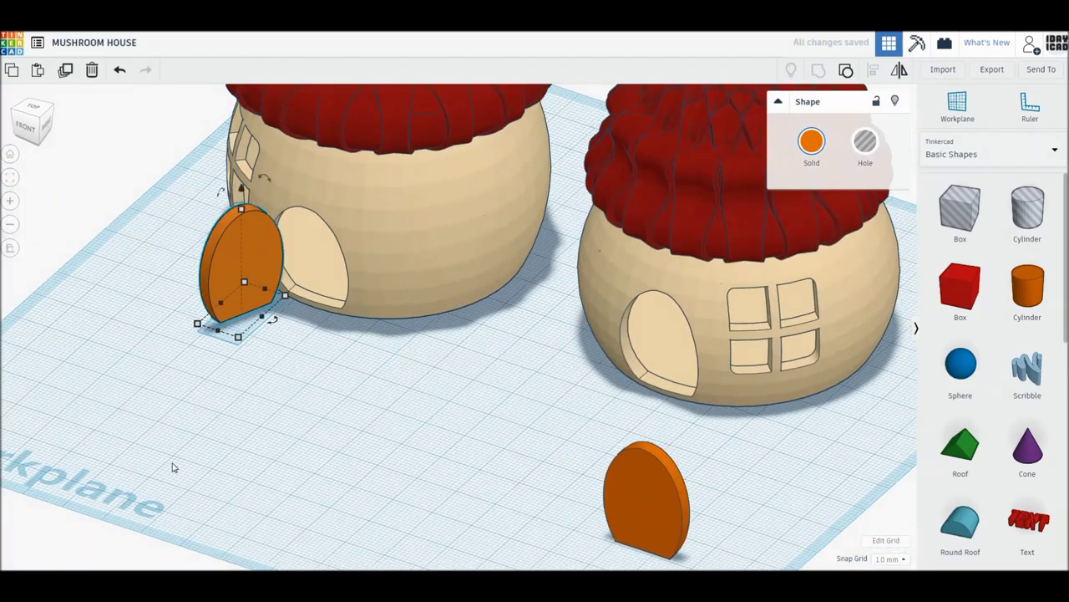
right_click_drag(294, 468, 420, 444)
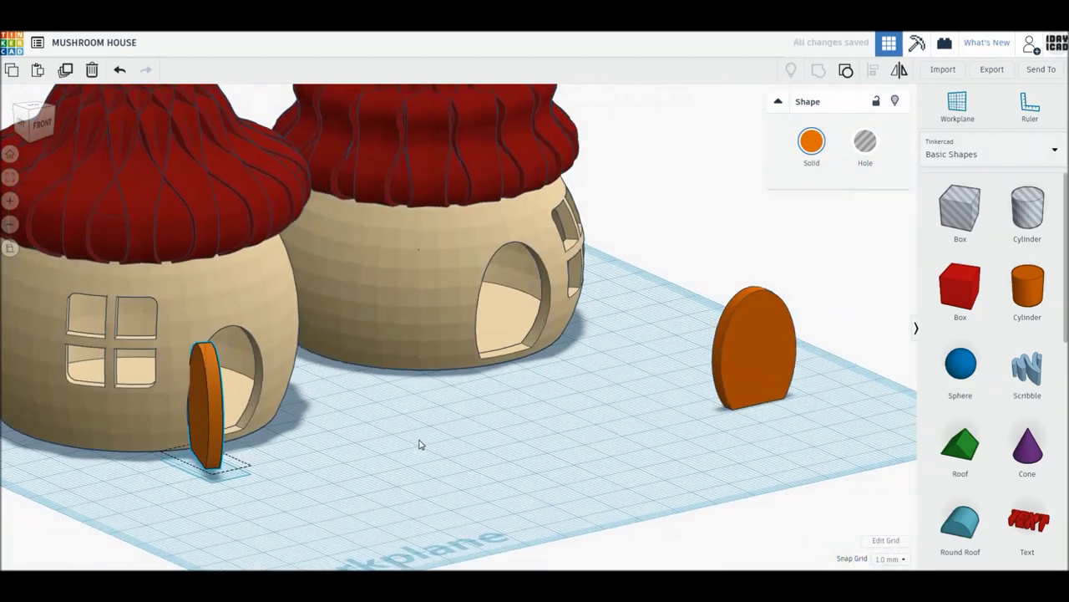
mouse_move(420, 444)
right_mouse_down()
mouse_move(241, 454)
mouse_move(629, 472)
right_mouse_up()
Move the free door into the right house's doorway, lift it slightly, and select both together.
left_click_drag(647, 414, 645, 379)
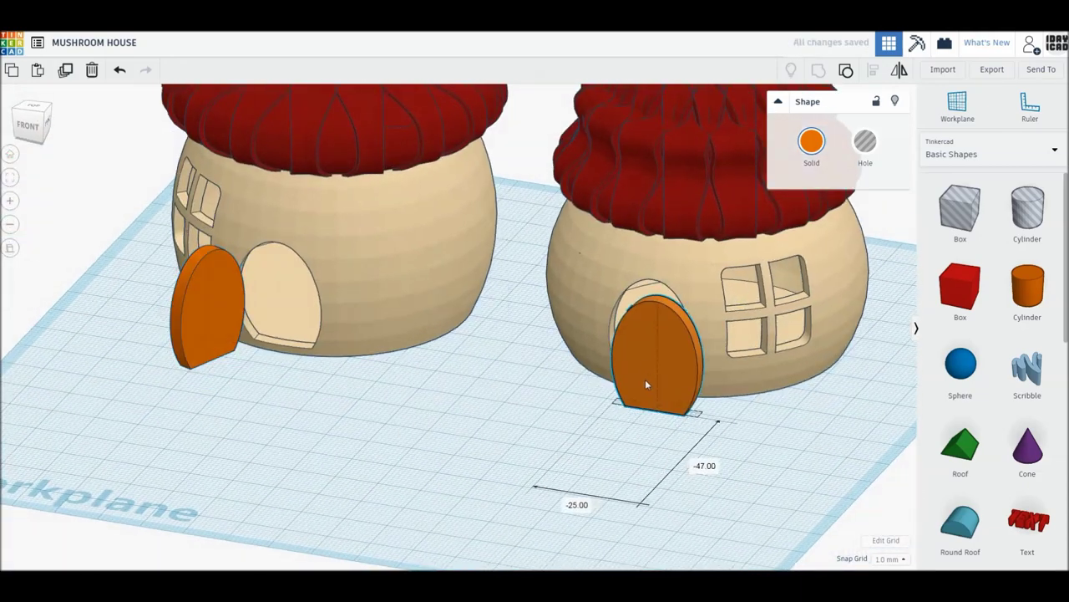
left_click_drag(658, 278, 657, 274)
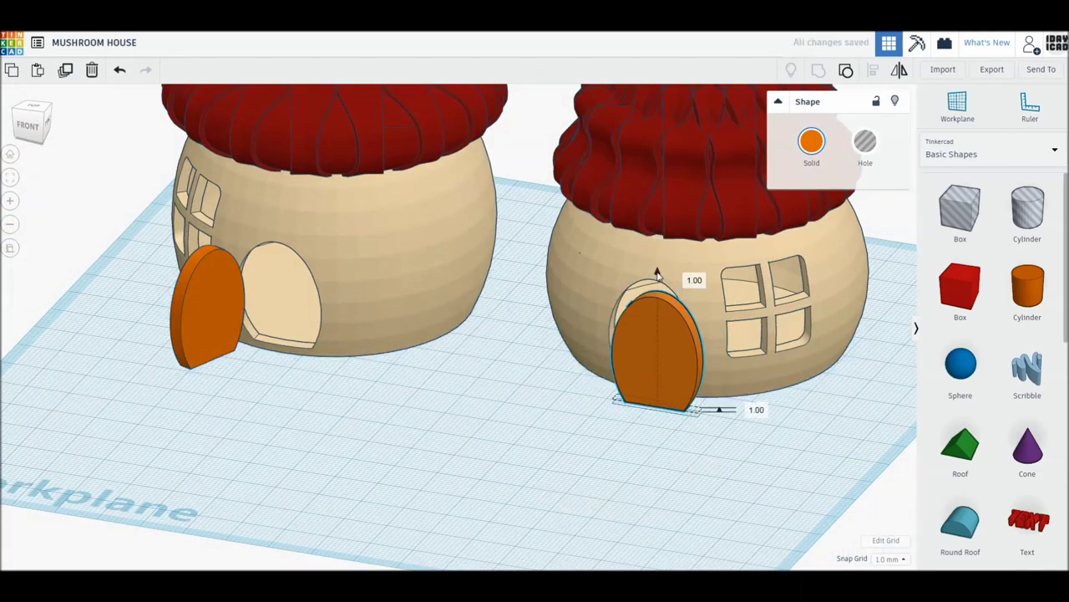
scroll(362, 365, "up", 2)
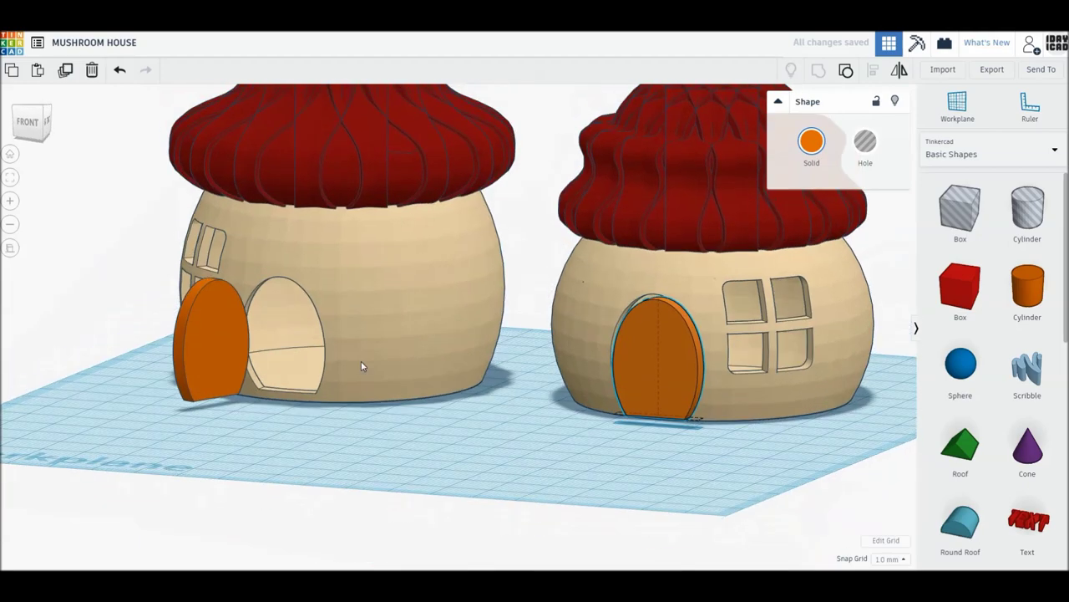
left_click_drag(616, 494, 719, 394)
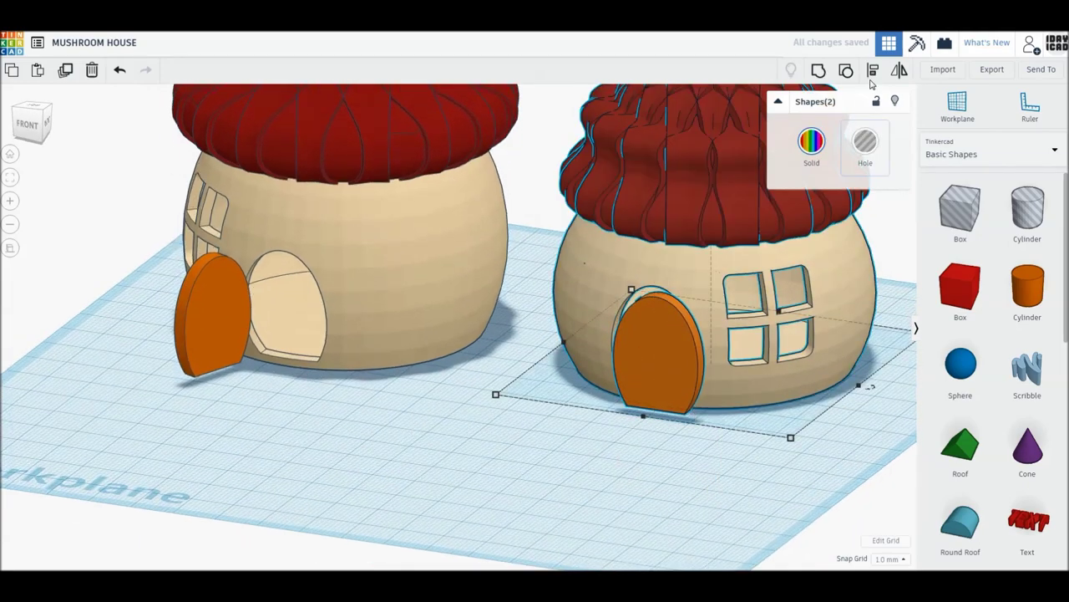
mouse_move(725, 274)
right_mouse_down()
mouse_move(597, 474)
mouse_move(626, 448)
right_mouse_up()
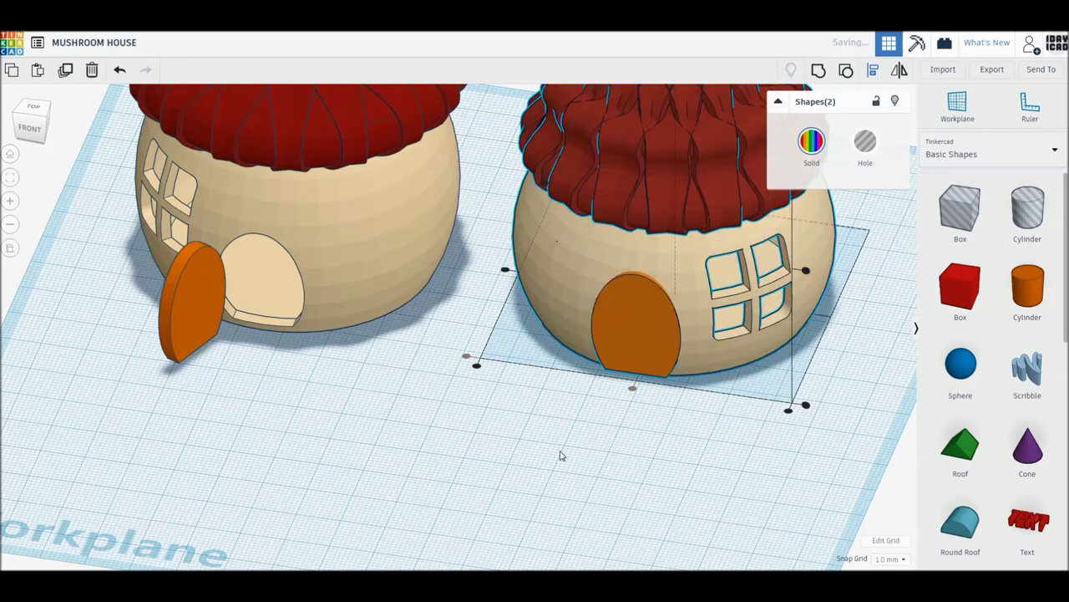
Colour the right house's door dark yellow.
left_click(560, 456)
left_click(641, 341)
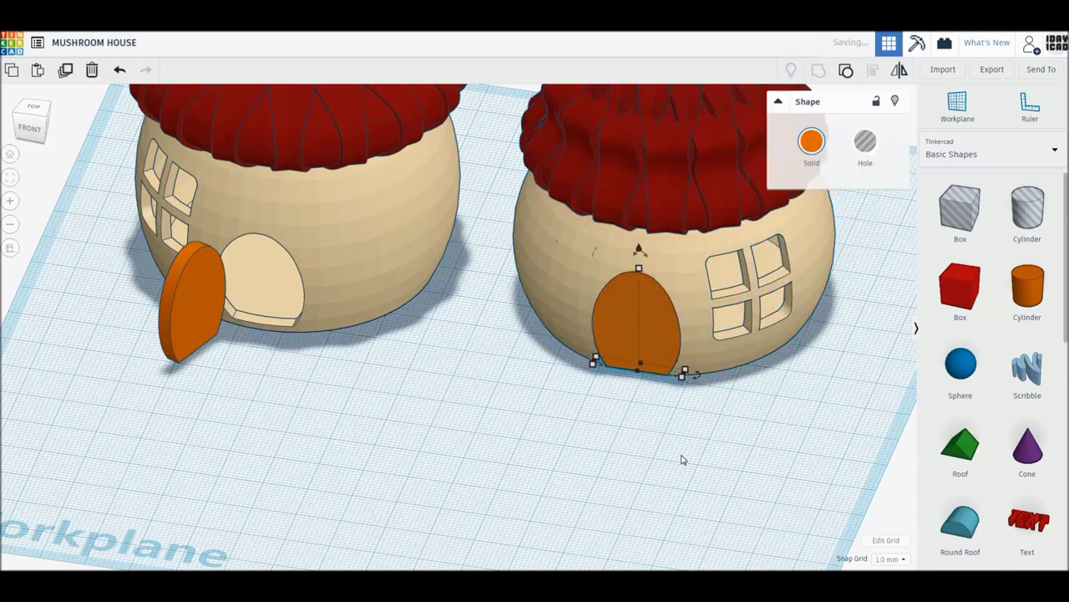
right_click_drag(692, 465, 735, 432)
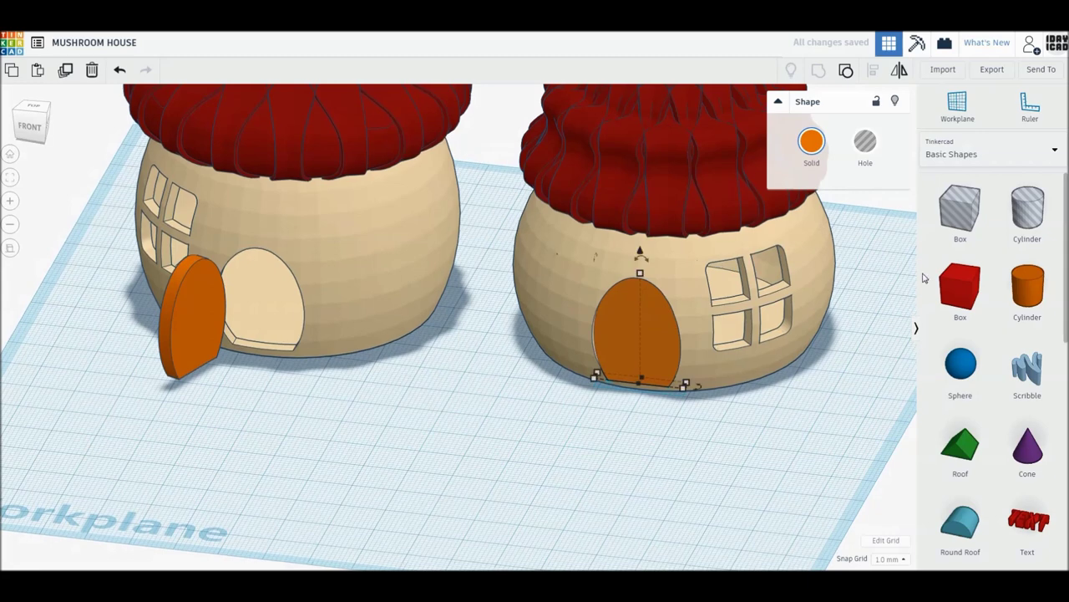
left_click(819, 149)
left_click(839, 264)
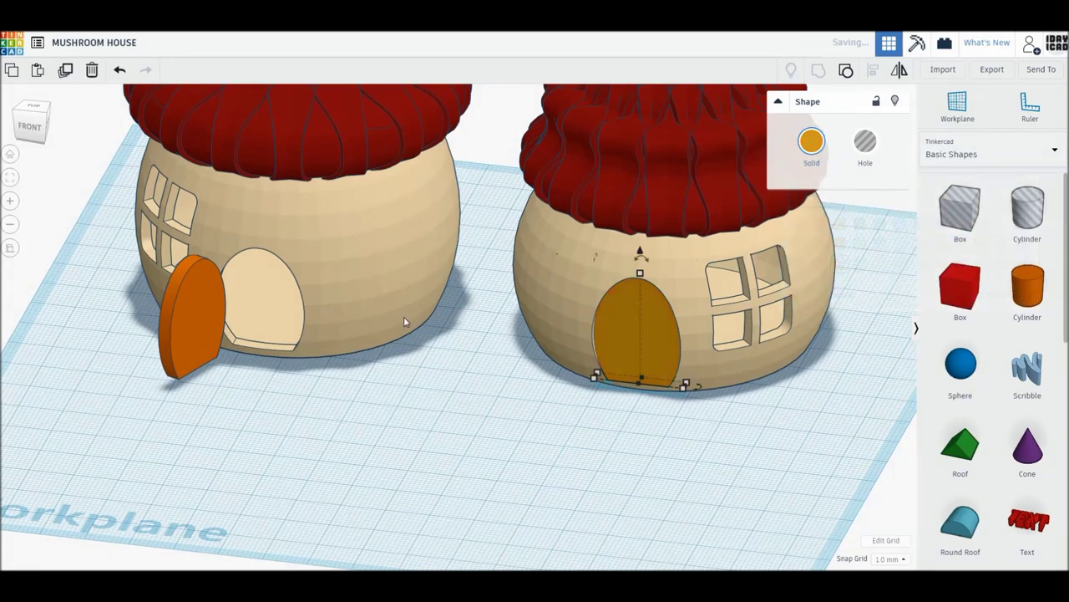
Colour the left house's door dark brown and toggle the view's projection mode.
left_click(199, 332)
left_click(817, 148)
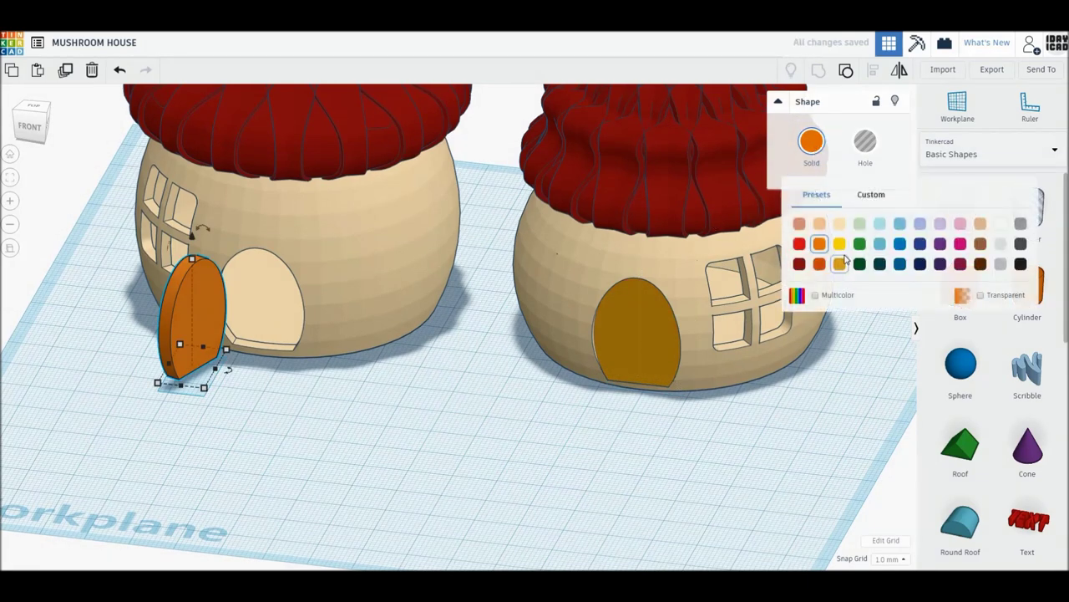
left_click(979, 265)
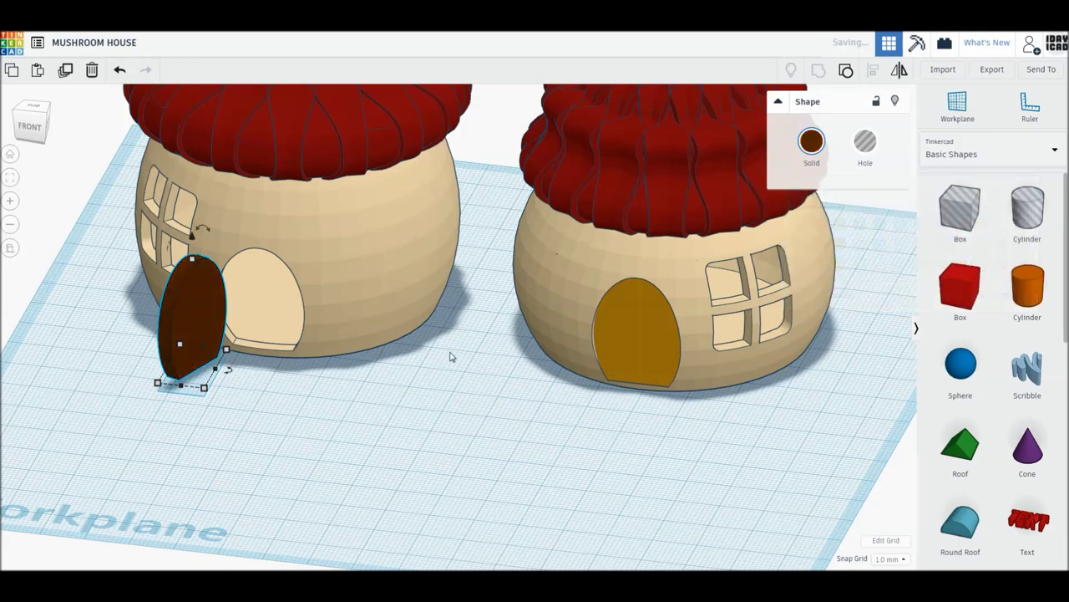
left_click(437, 370)
left_click(16, 249)
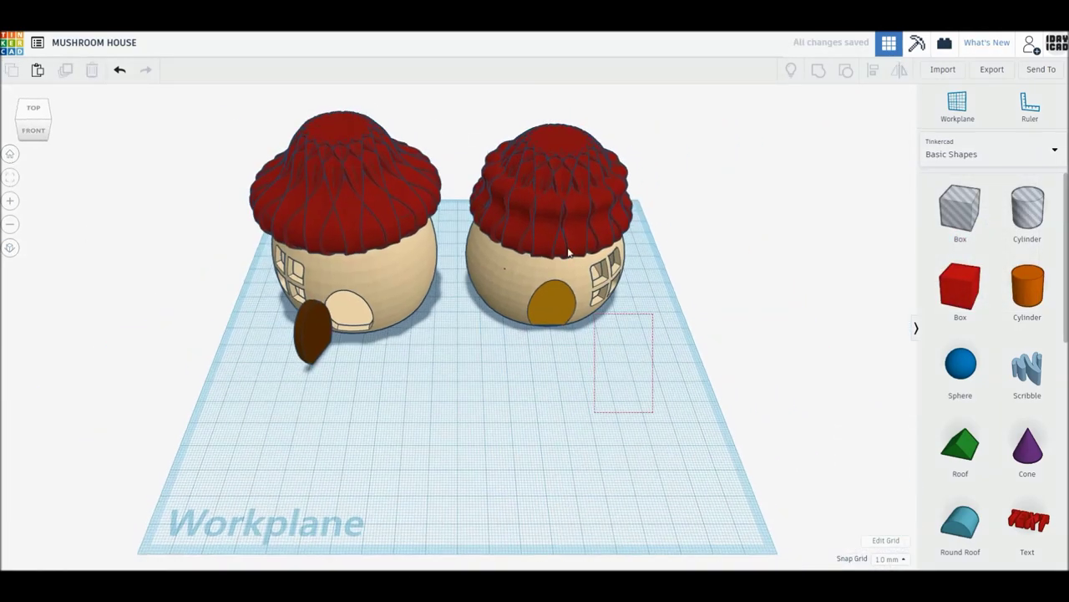
left_click(568, 252)
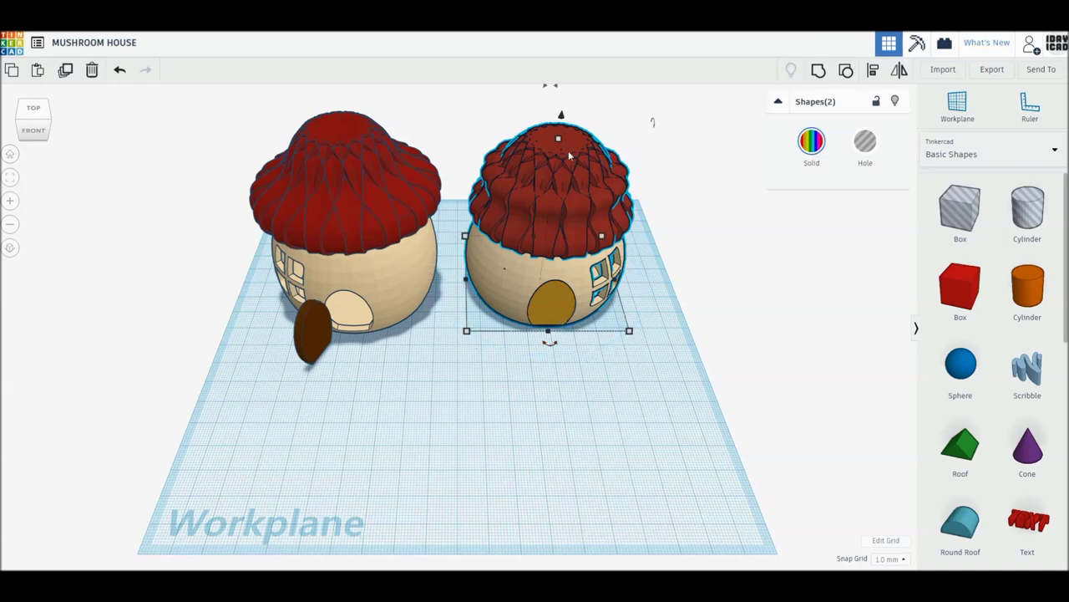
Shrink and rotate the right house, then move both houses back toward the centre.
left_click_drag(559, 139, 559, 148, "shift")
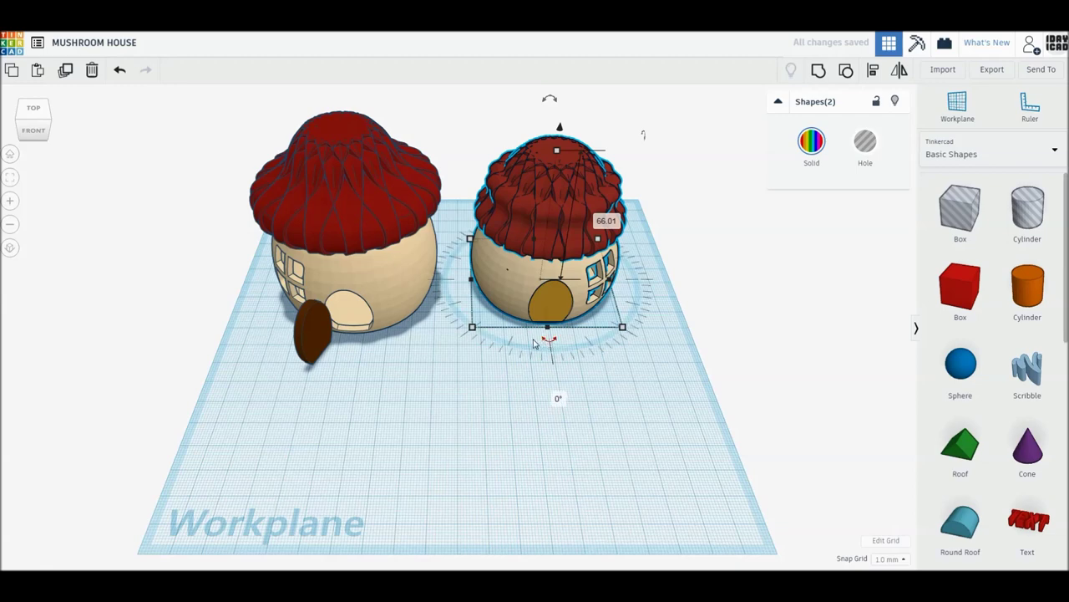
left_click_drag(547, 339, 514, 368)
left_click_drag(557, 221, 645, 270)
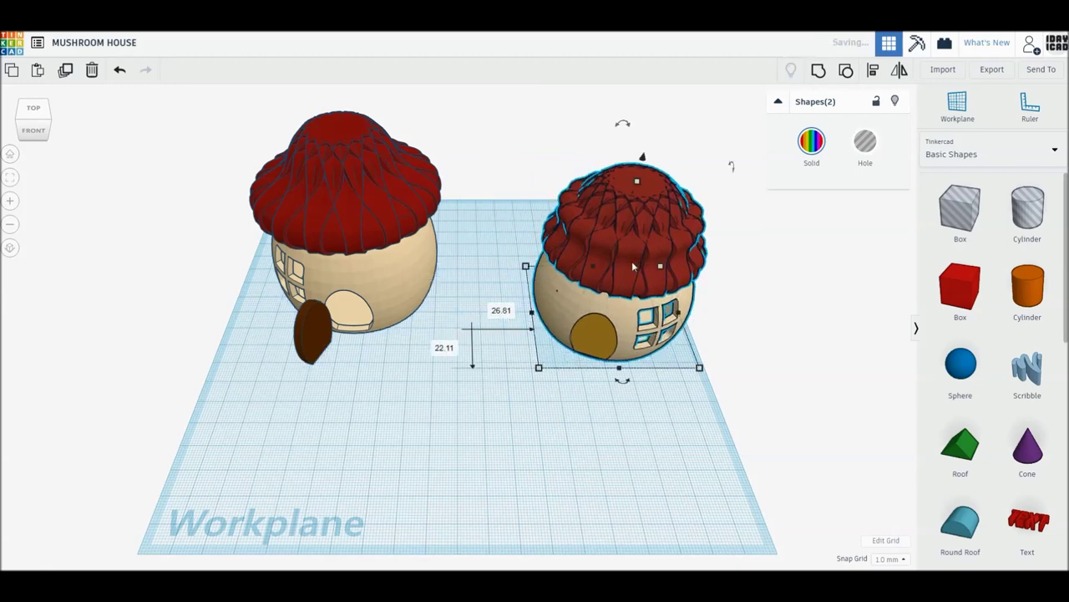
left_click(415, 224)
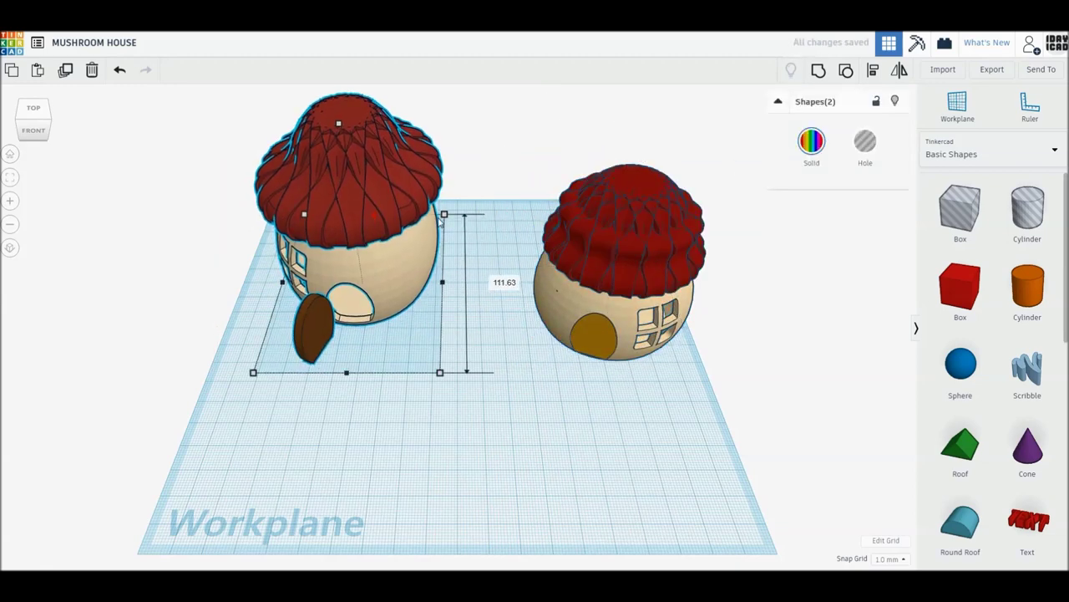
left_click_drag(416, 224, 479, 252)
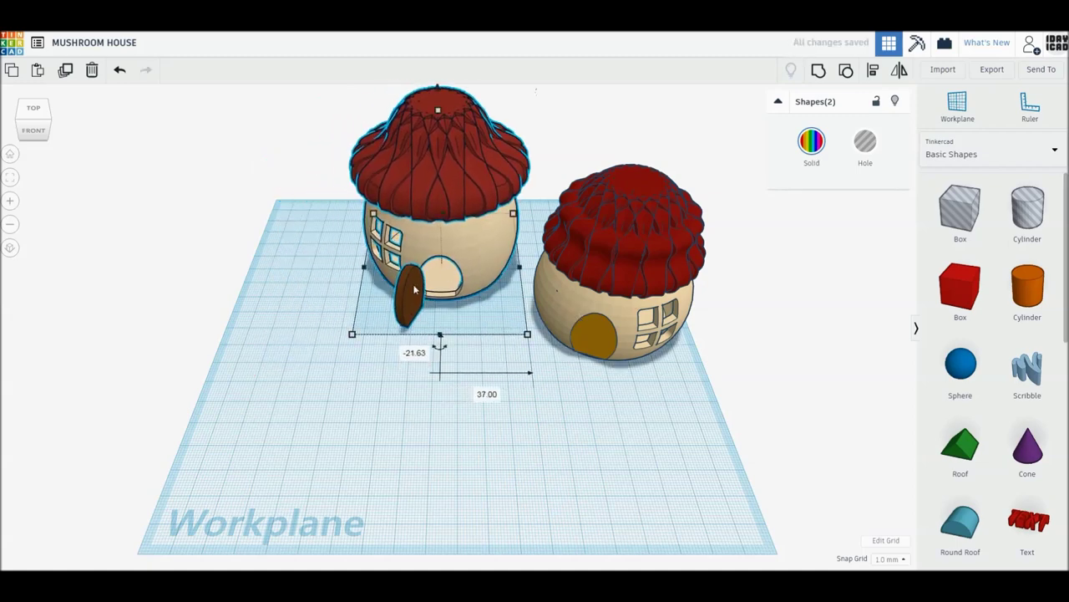
Copy the right house to the front-left and mirror it so its door faces right.
left_click_drag(415, 289, 310, 329, "alt")
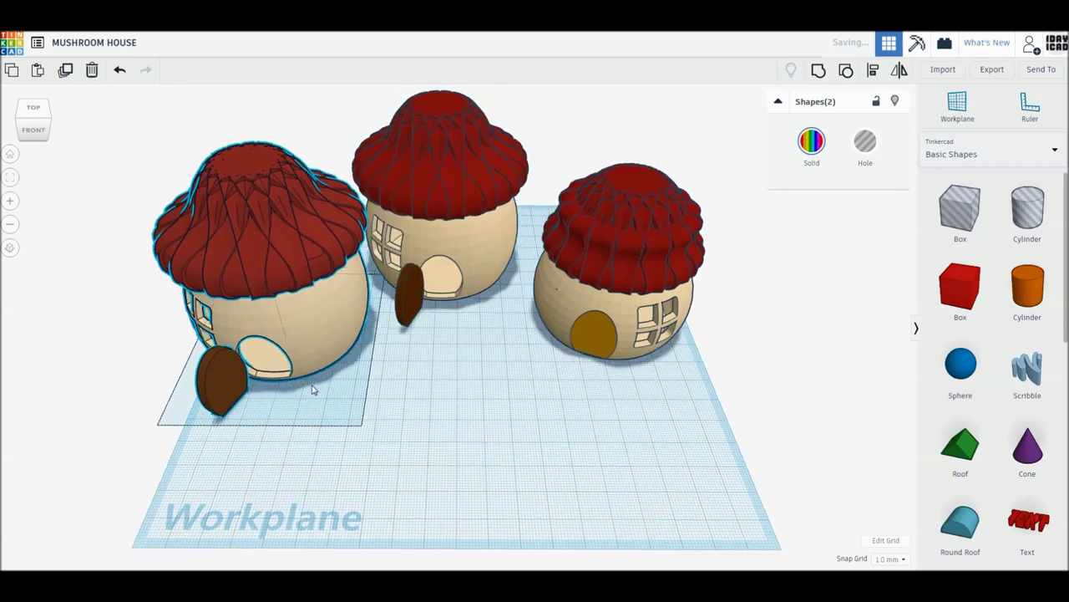
right_click_drag(312, 389, 300, 302)
key("Delete")
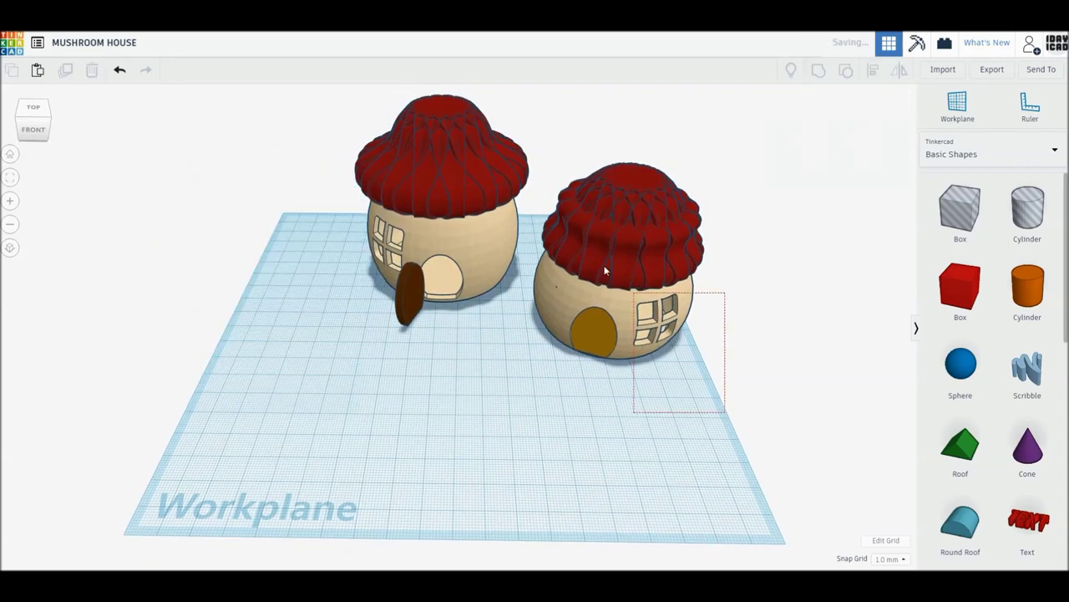
left_click_drag(599, 262, 286, 345, "alt")
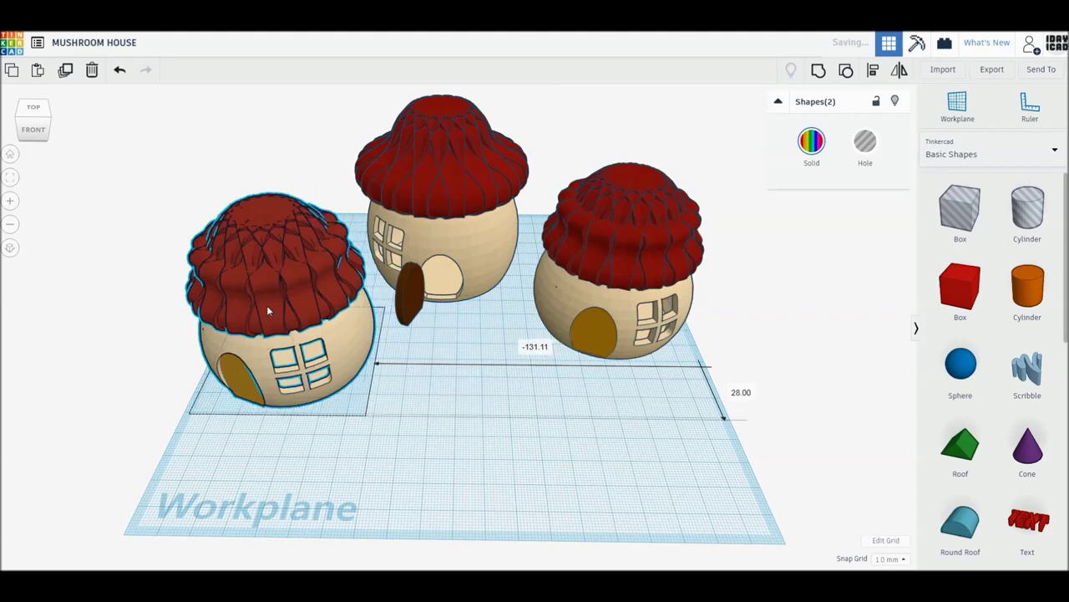
key("m")
left_click(272, 427)
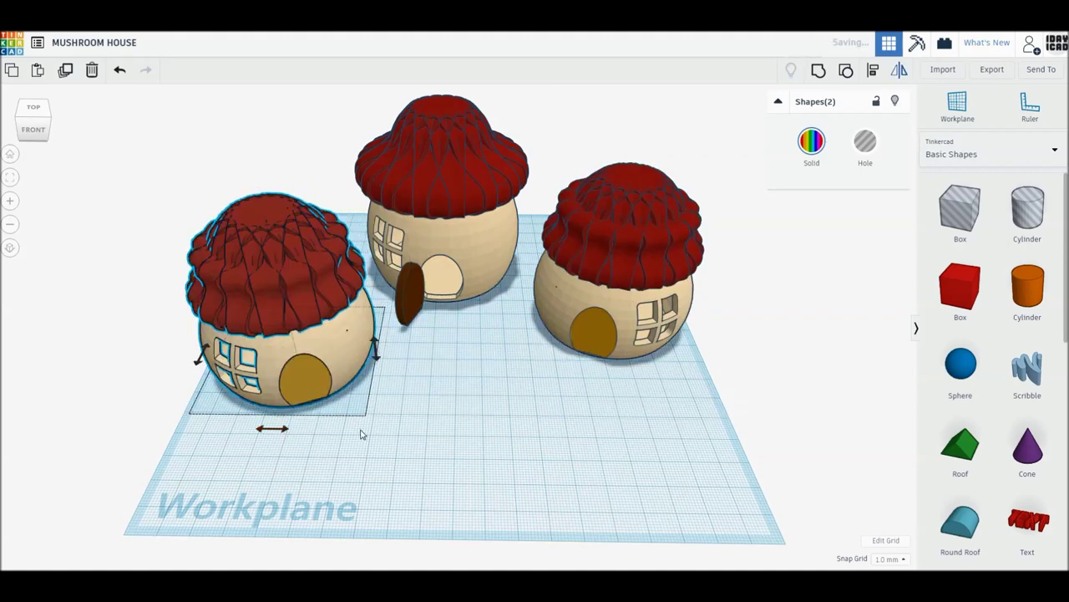
left_click_drag(271, 282, 255, 267)
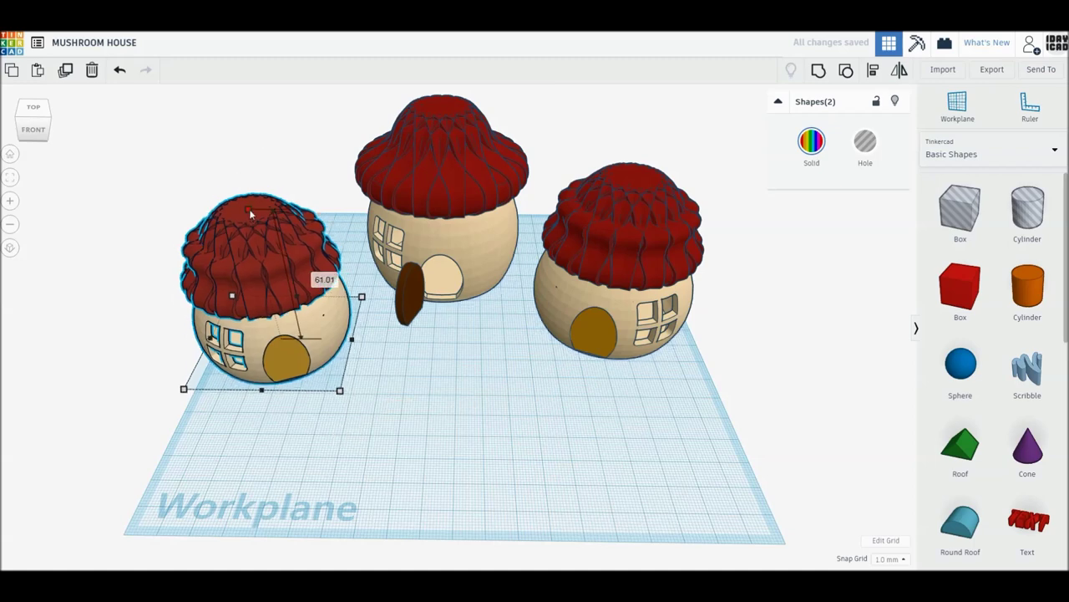
Nudge the mirrored house into line, then shift all three houses right together.
key("Escape")
left_click(337, 333)
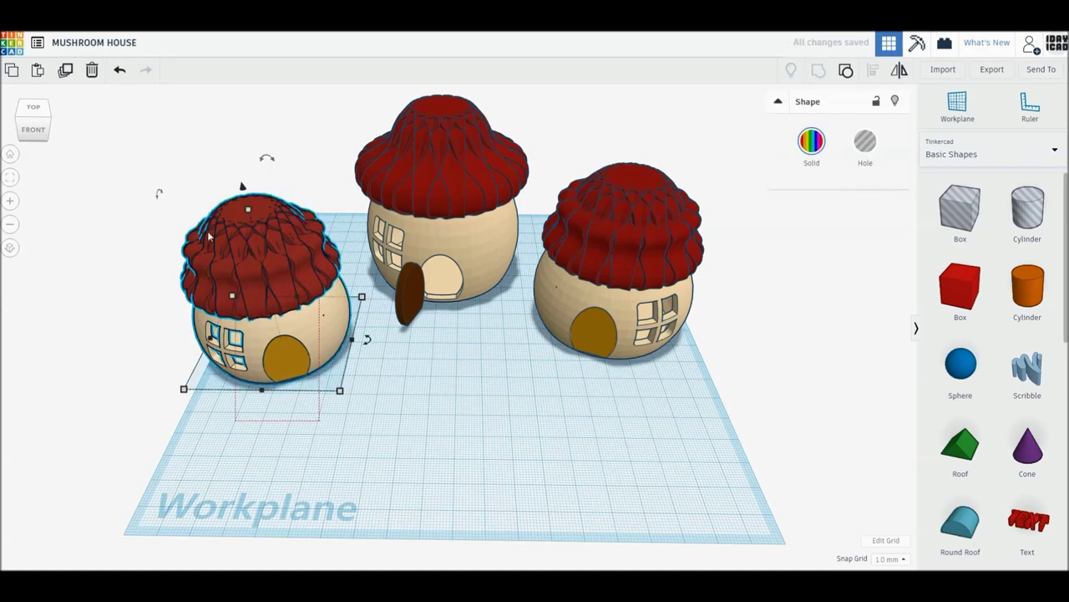
left_click_drag(326, 333, 335, 320)
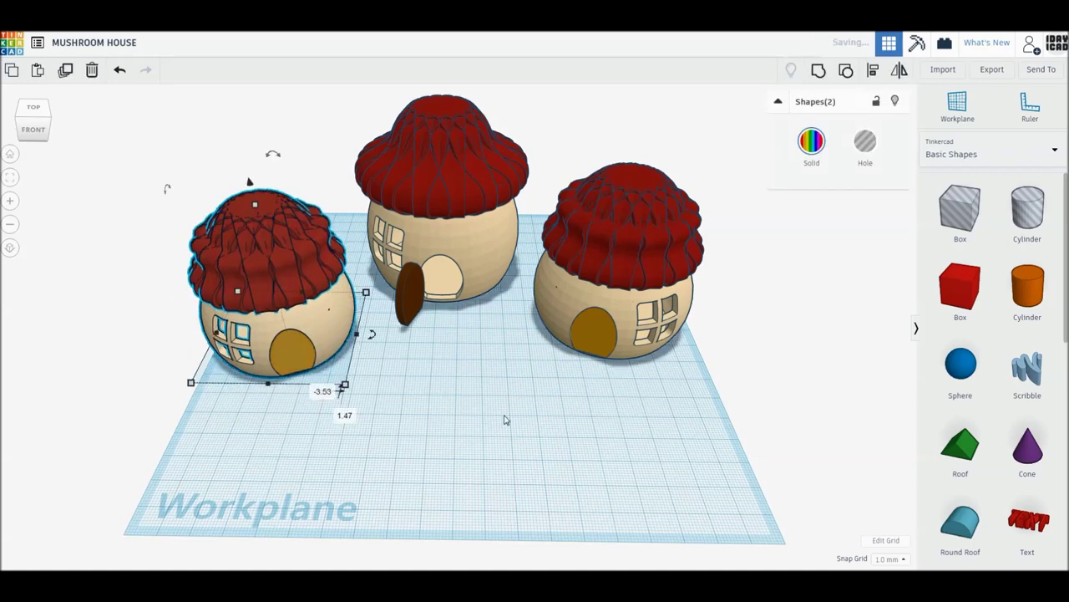
key("ctrl+a")
key("Right")
key("Right")
key("Right")
left_click(12, 159)
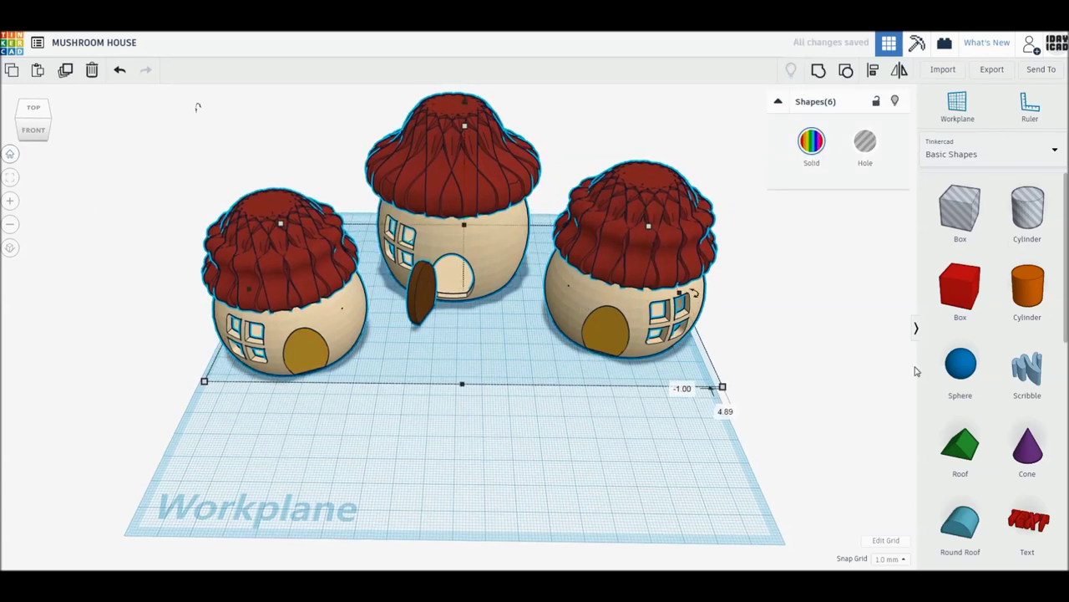
Add a sphere and a box of height 5 beside it on the workplane.
left_click(535, 433)
left_click(960, 209)
left_click(653, 436)
left_click(654, 437)
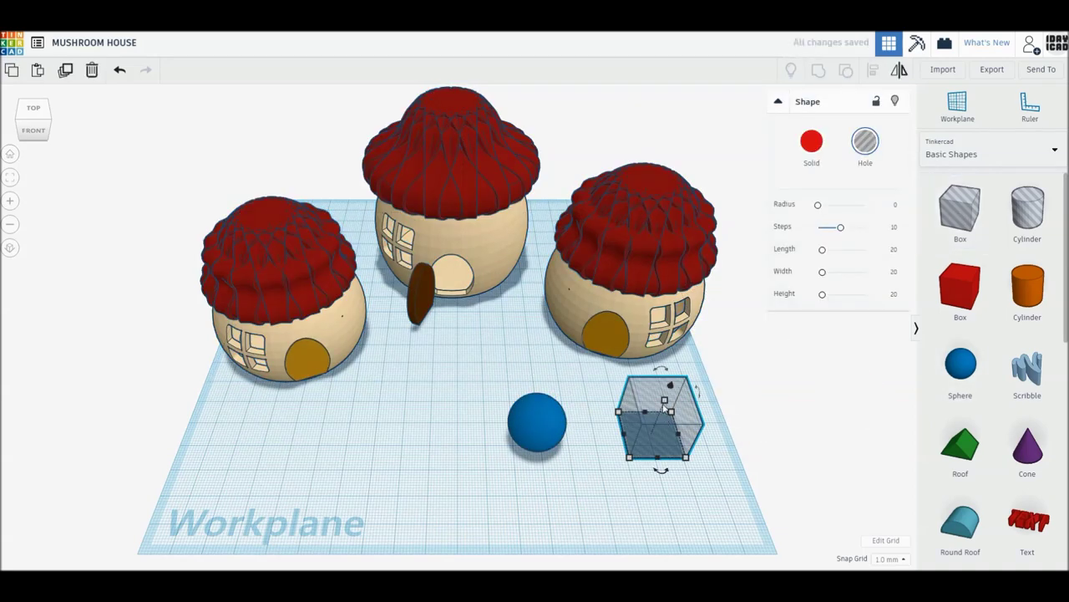
type("5")
key("Return")
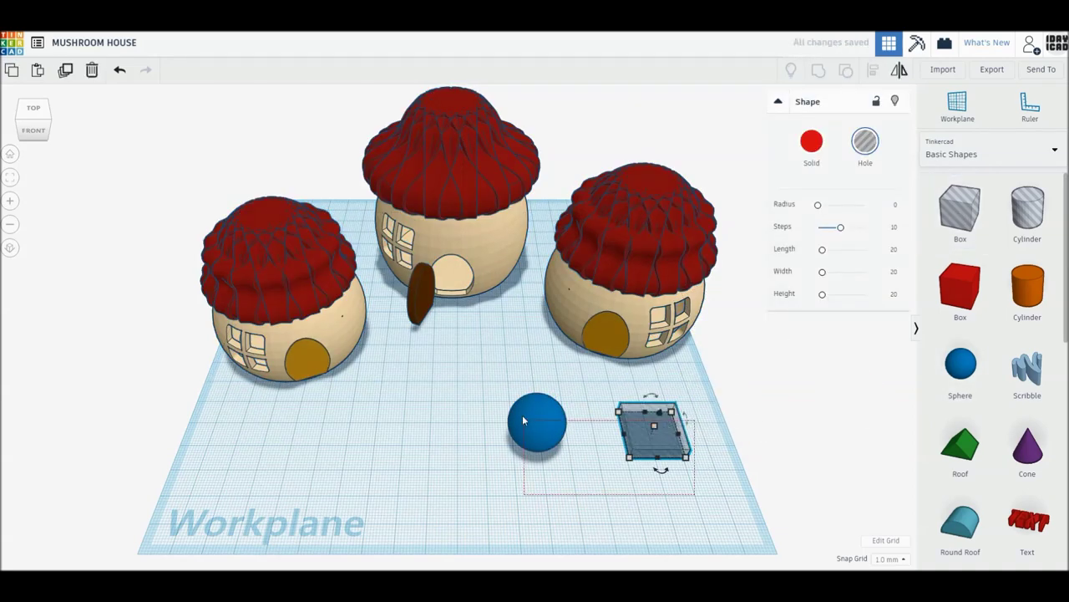
Align and group the sphere with the flat box, make it green, and move it beside the right house.
left_click(522, 415, "shift")
left_click(600, 476)
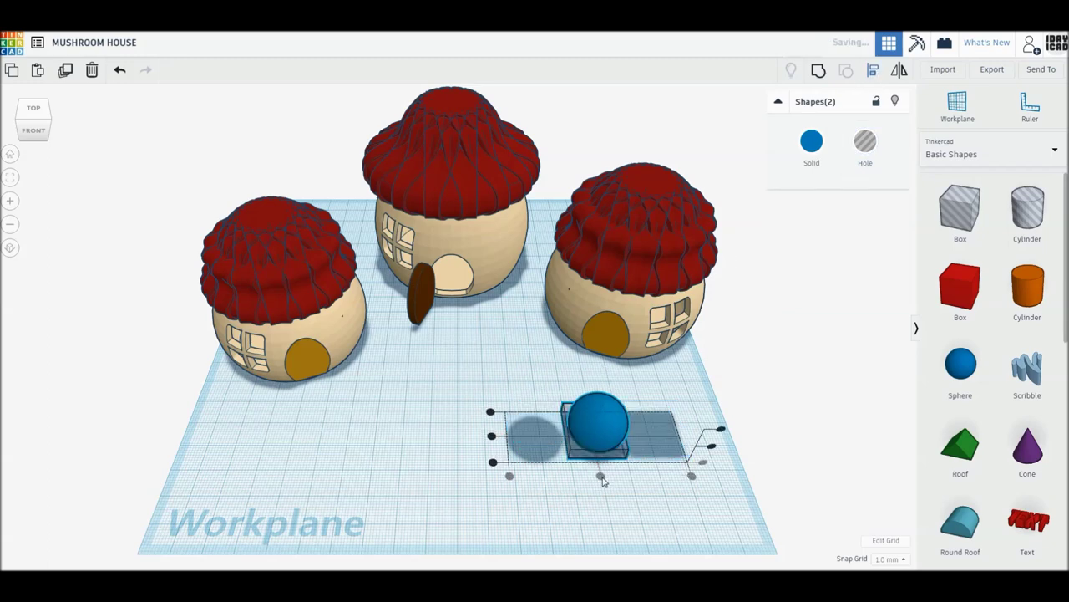
left_click(818, 70)
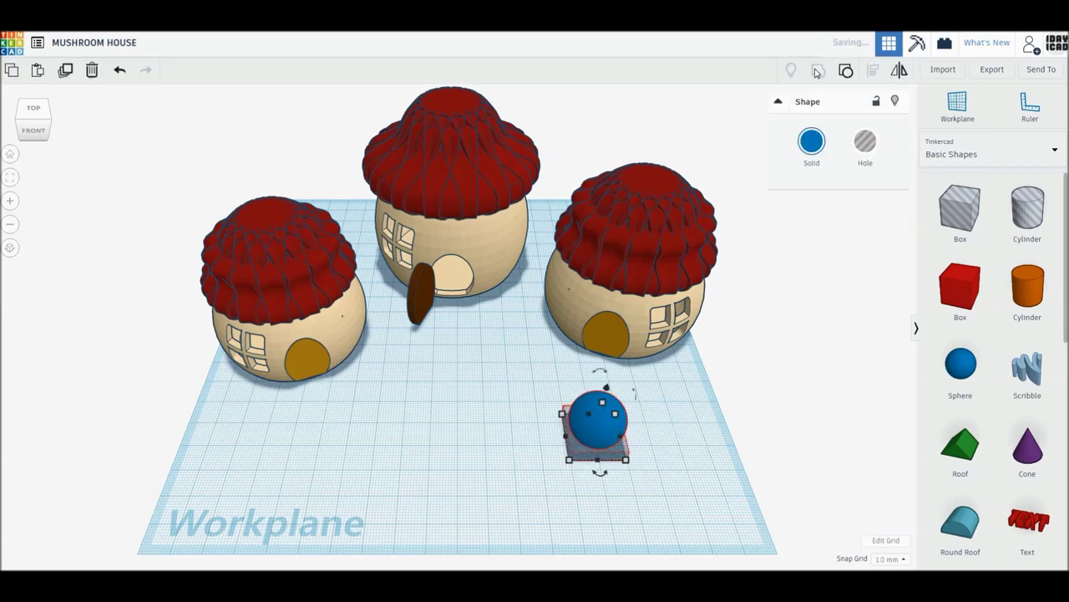
left_click(818, 143)
left_click(859, 243)
mouse_move(595, 430)
left_mouse_down()
mouse_move(633, 466)
mouse_move(617, 460)
left_mouse_up()
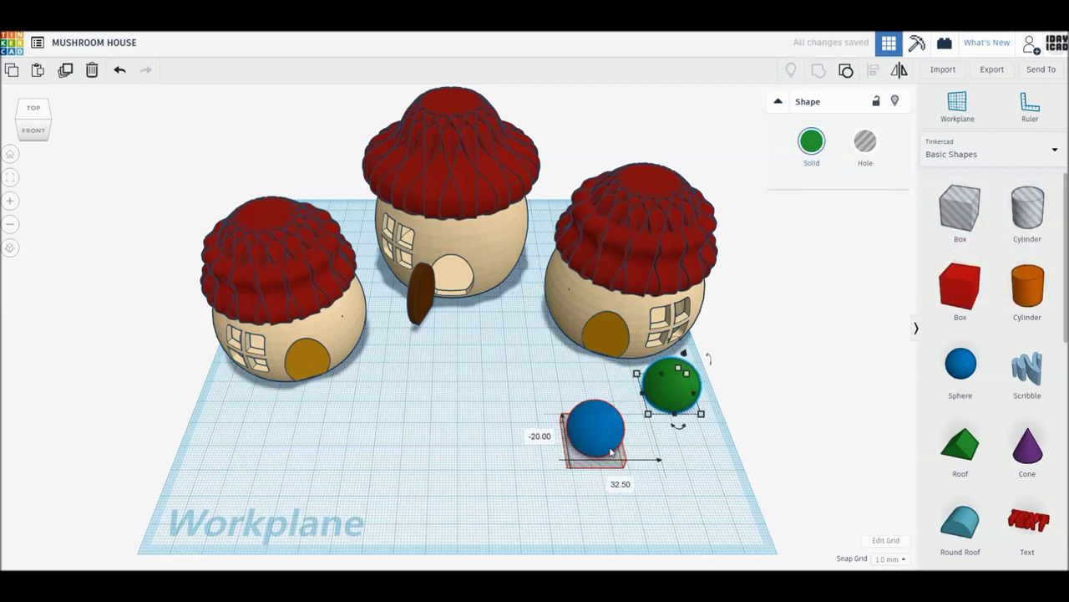
left_click(676, 470)
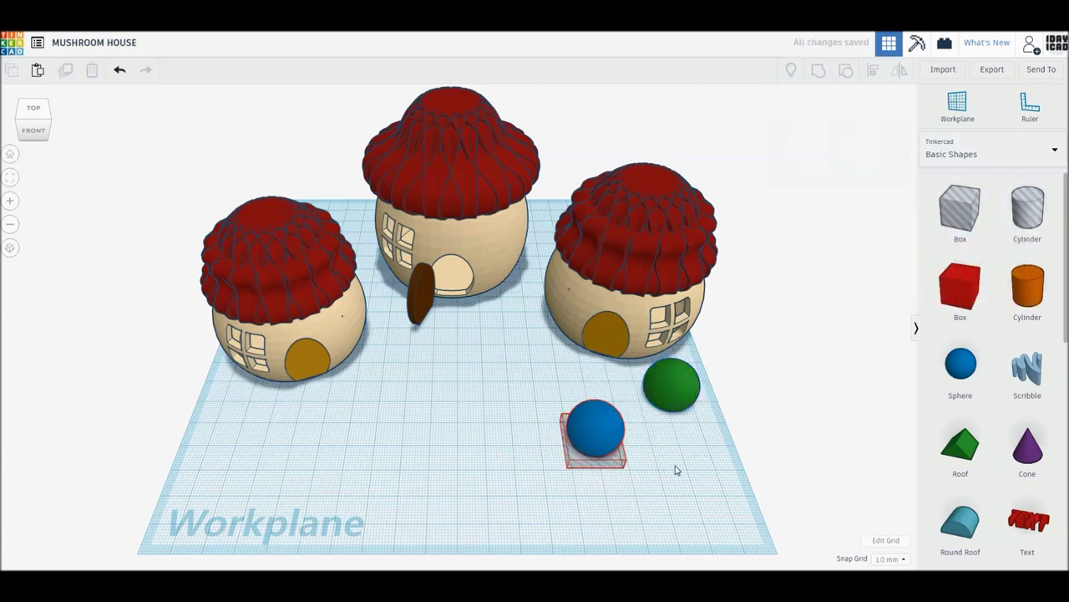
Add another sphere beside the green bush and move the bush between the houses.
left_click(675, 378)
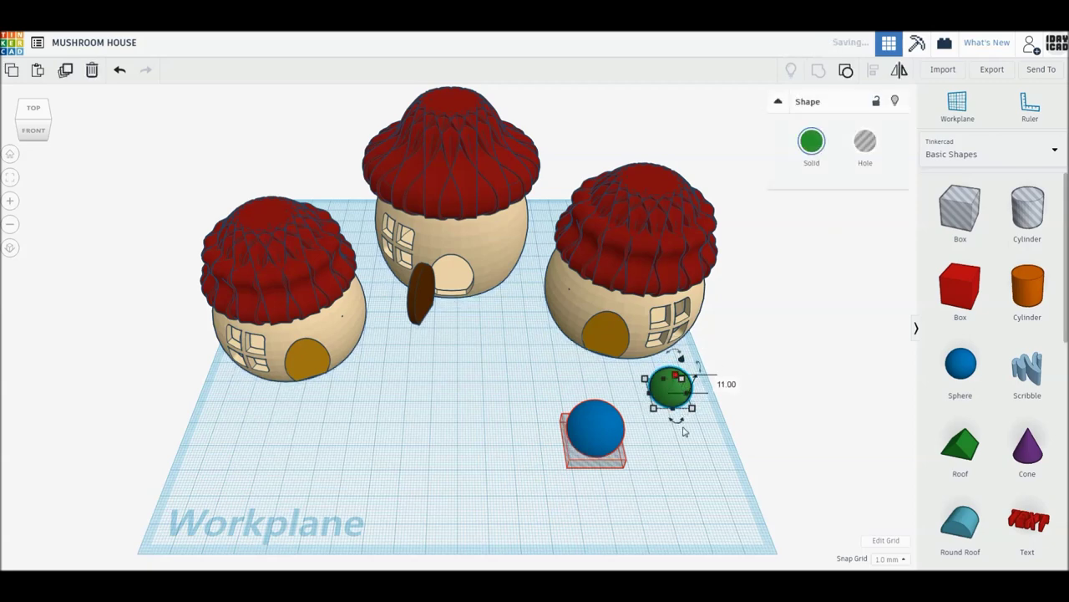
left_click_drag(961, 364, 692, 392)
left_click(700, 393)
left_click_drag(691, 378, 522, 336)
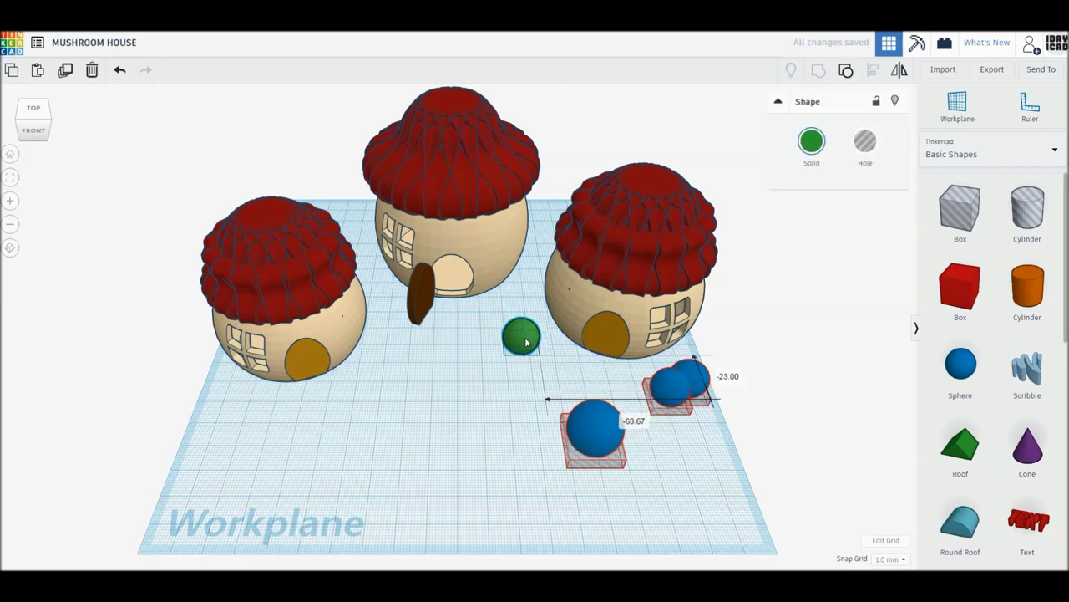
left_click(668, 470)
Nudge the front blue sphere back and check the large and small blue spheres.
left_click(595, 425)
right_click_drag(680, 487, 644, 479)
left_click_drag(604, 435, 583, 401)
left_click(648, 438)
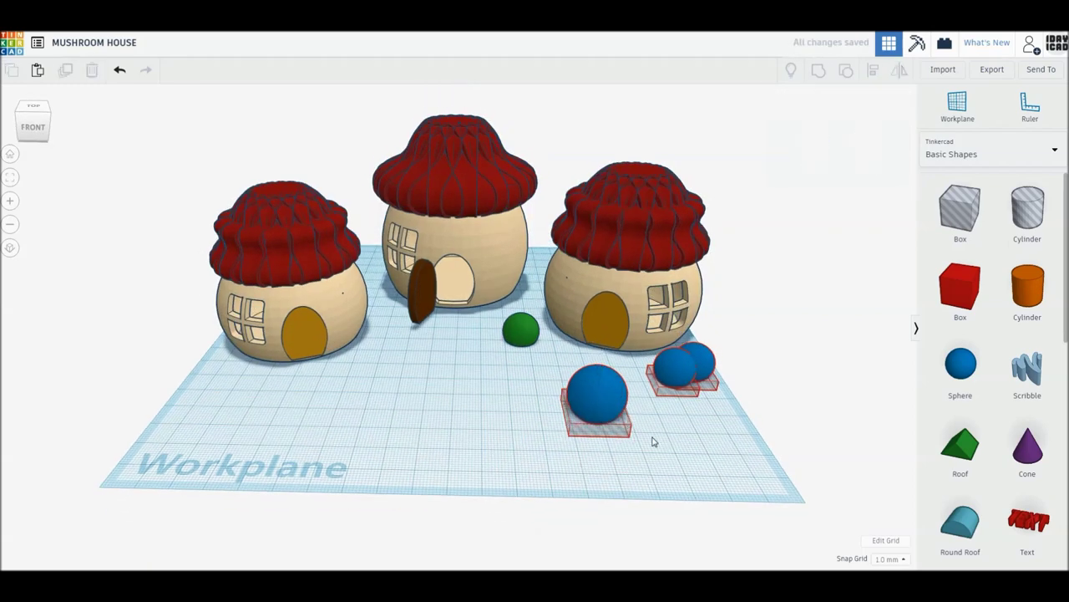
left_click(683, 375)
left_click(752, 420)
left_click(661, 378)
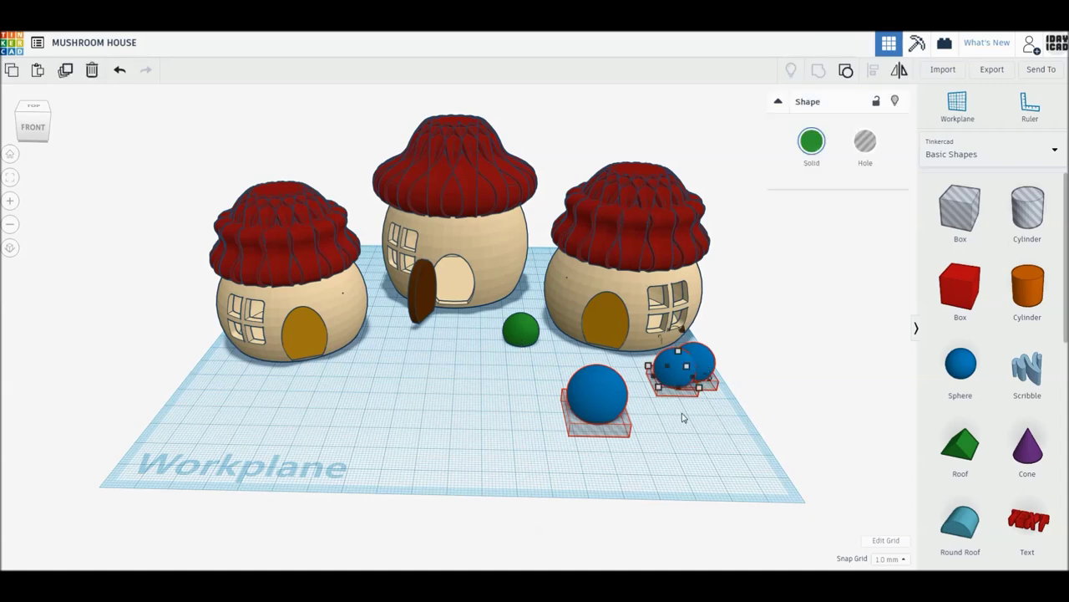
left_click(740, 445)
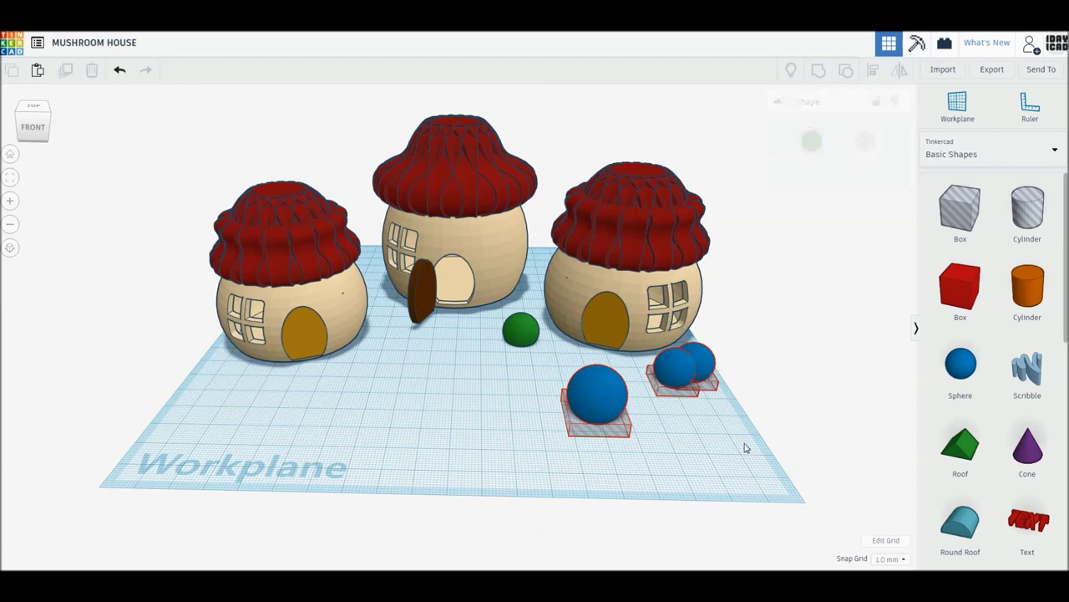
Delete the large blue sphere and the two small blue spheres.
left_click(608, 407)
key("Delete")
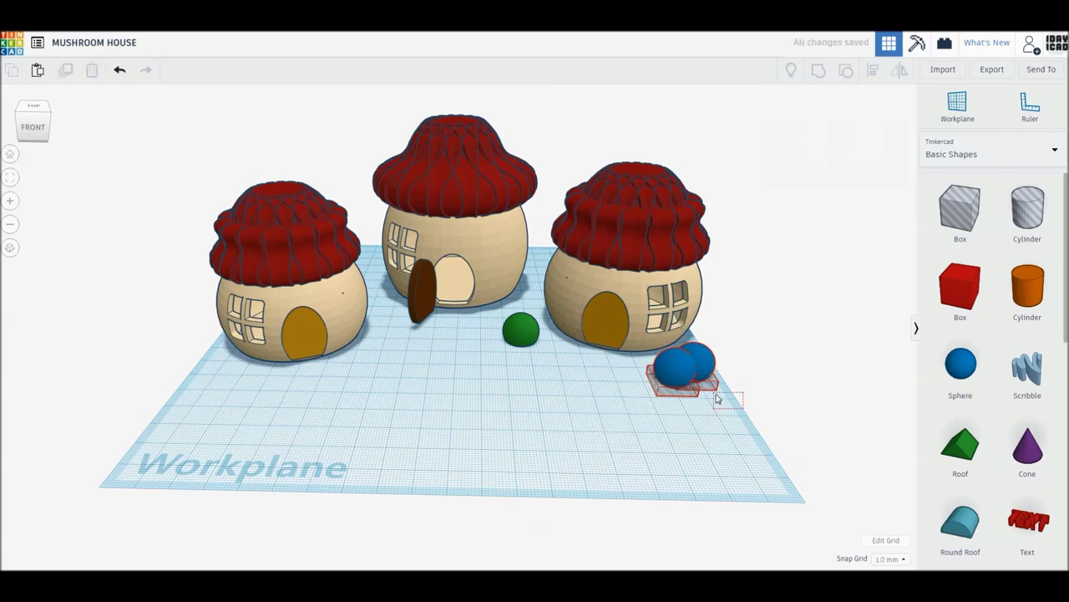
left_click(681, 395)
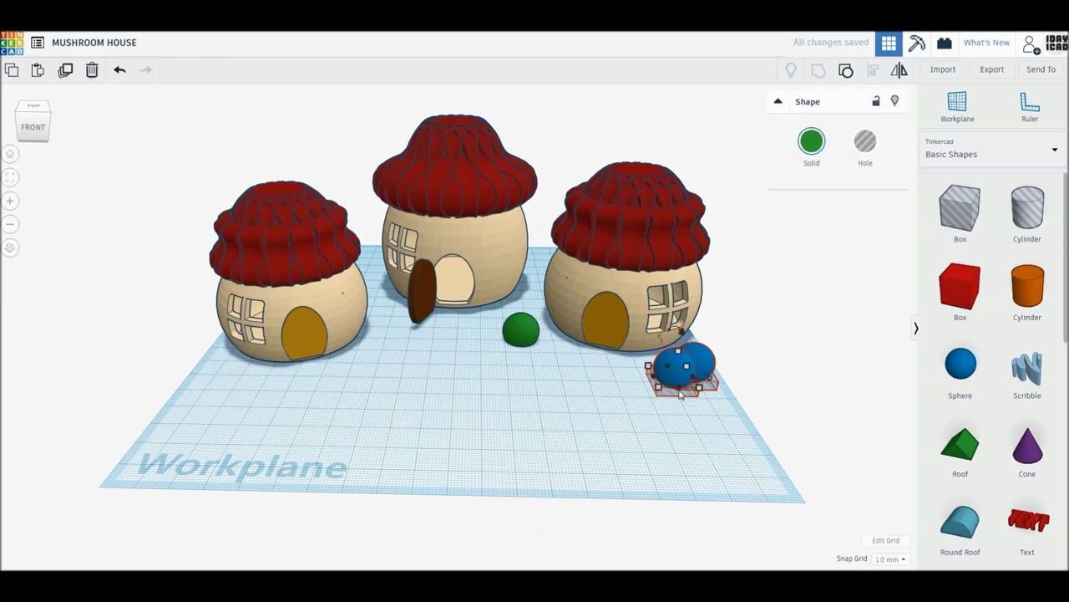
key("Delete")
left_click(692, 361)
key("Delete")
Duplicate the green sphere and move the copy forward-left of it, viewing from higher above.
left_click(521, 330)
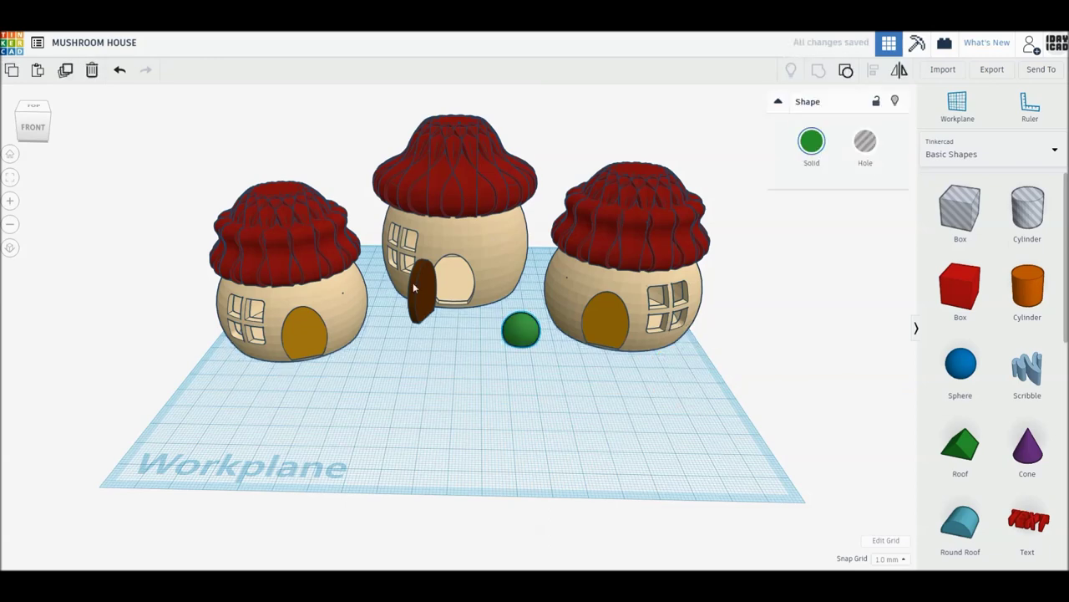
left_click(65, 69)
left_click(533, 406)
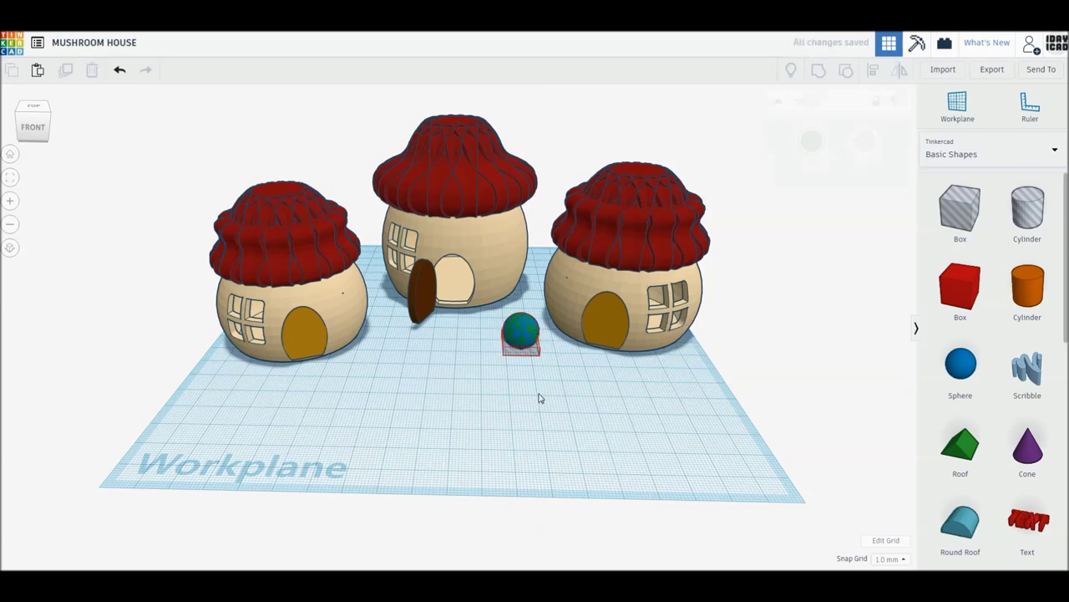
left_click_drag(525, 338, 481, 360)
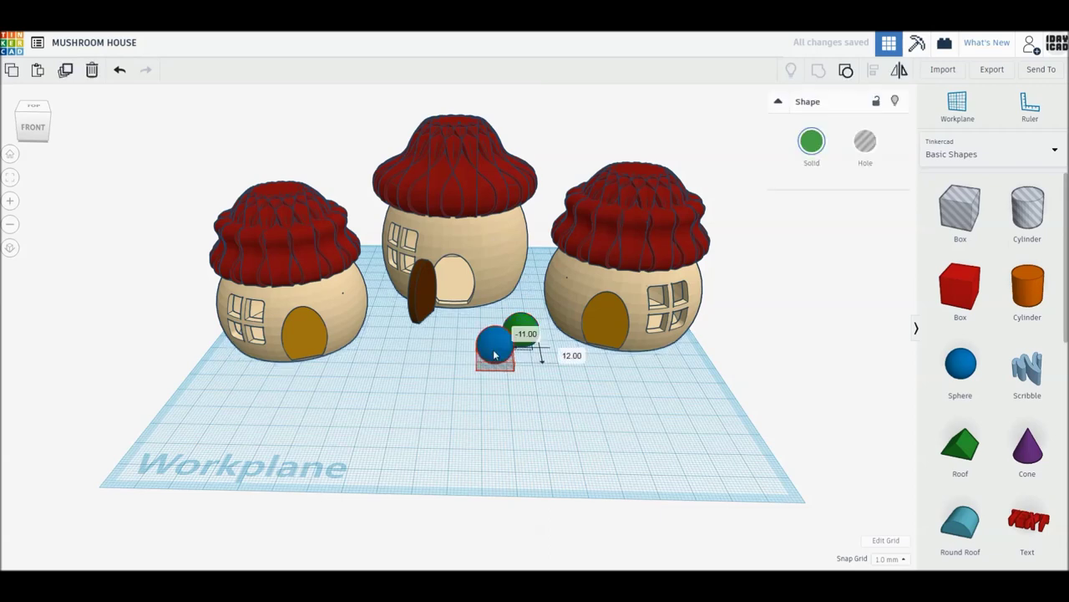
left_click(482, 424)
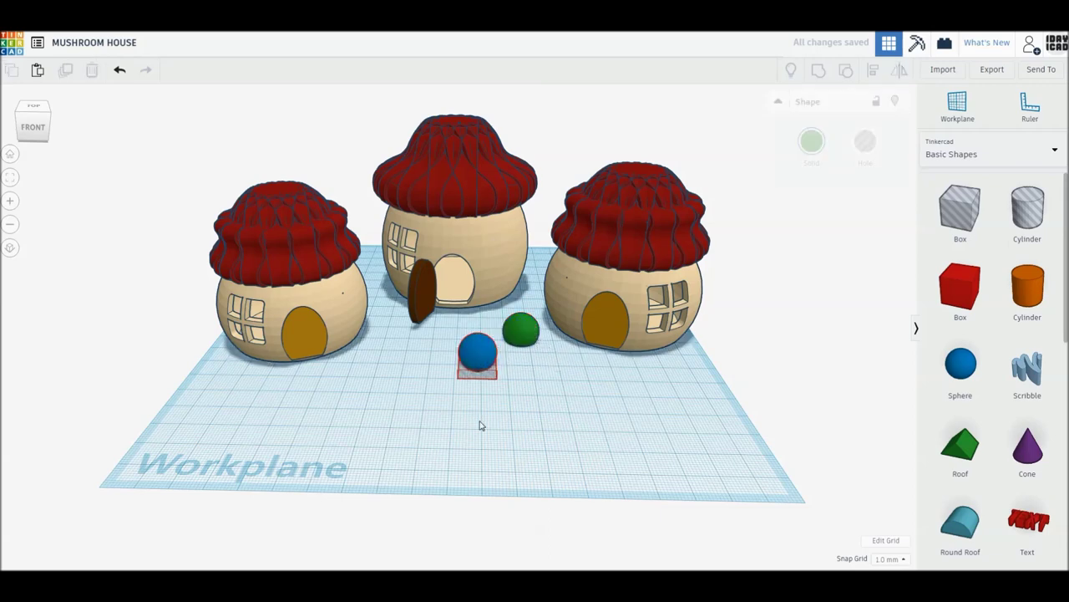
right_click_drag(216, 256, 417, 337)
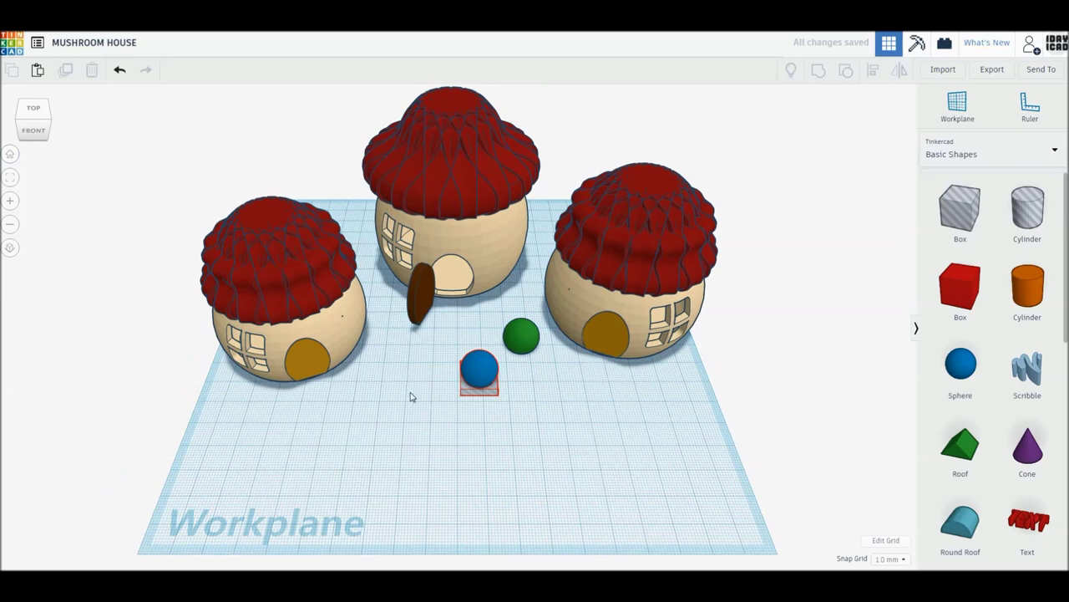
Colour the blue sphere green and move it in front of the right house.
left_click(481, 380)
left_click(846, 71)
left_click(820, 72)
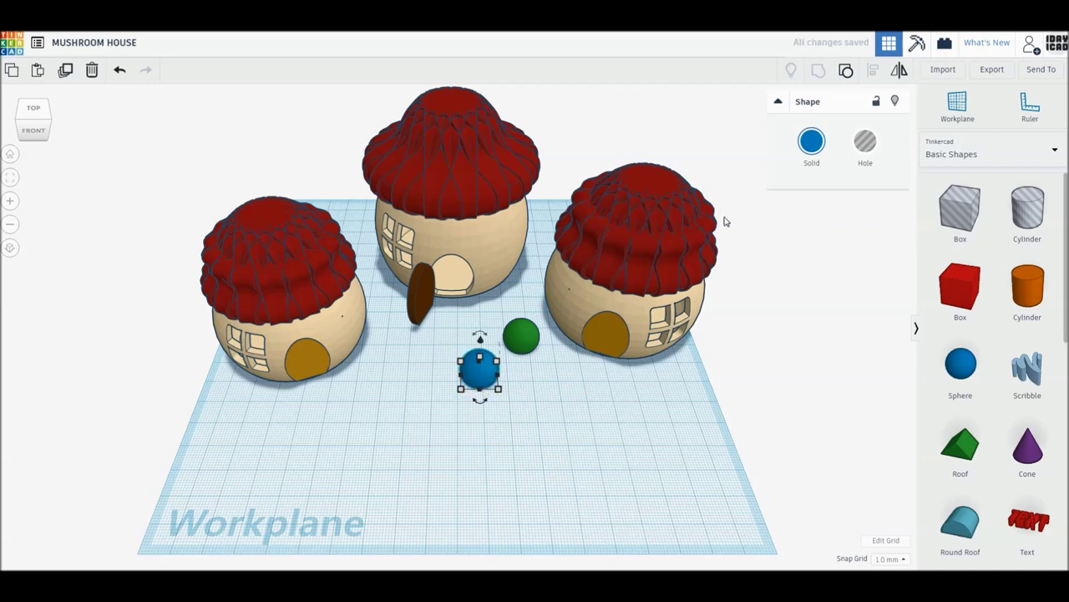
left_click(811, 141)
left_click(860, 243)
left_click(485, 392)
left_click_drag(481, 377, 666, 377)
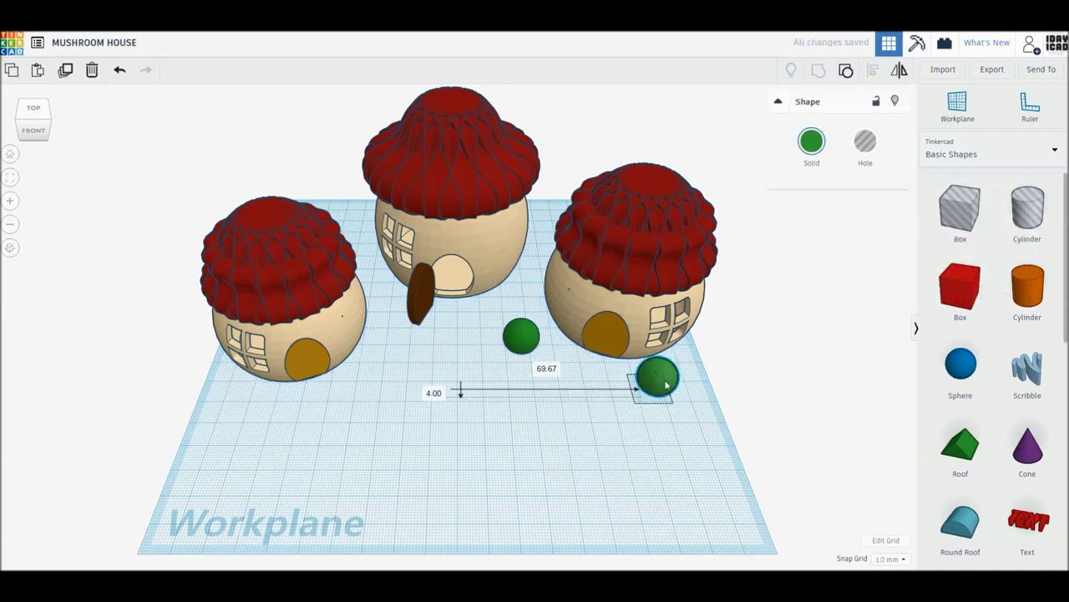
left_click(675, 425)
Place bush spheres at the front right and front left, tucking the small one against the central sphere.
mouse_move(666, 380)
left_mouse_down("alt")
mouse_move(704, 410)
mouse_move(714, 383)
mouse_move(703, 433)
mouse_move(527, 356)
left_mouse_up("alt")
left_click(641, 428)
mouse_move(706, 430)
left_mouse_down("alt")
mouse_move(226, 411)
mouse_move(223, 384)
left_mouse_up("alt")
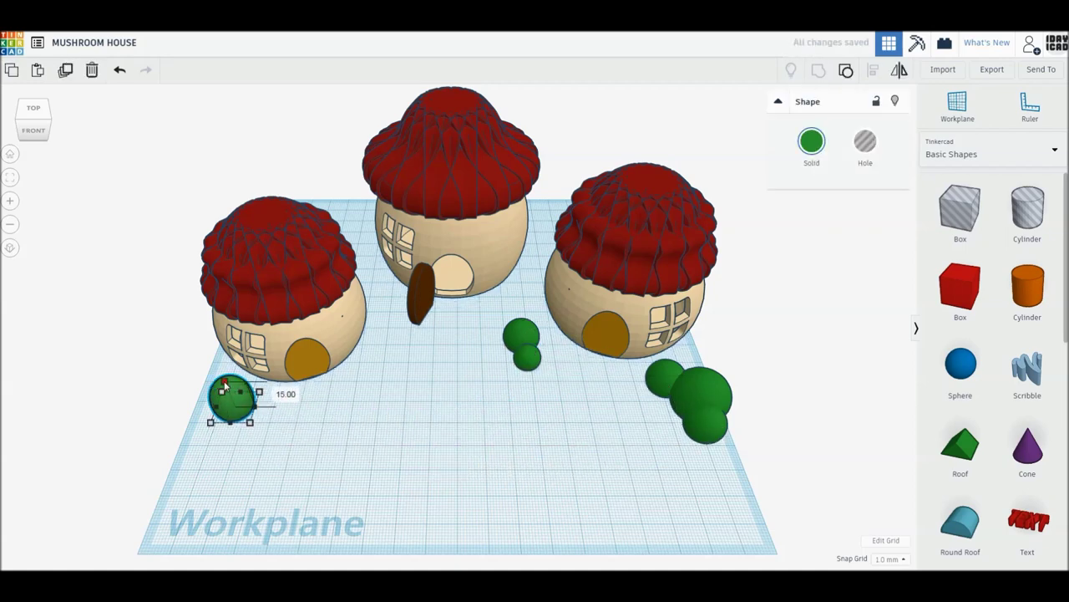
left_click(711, 388)
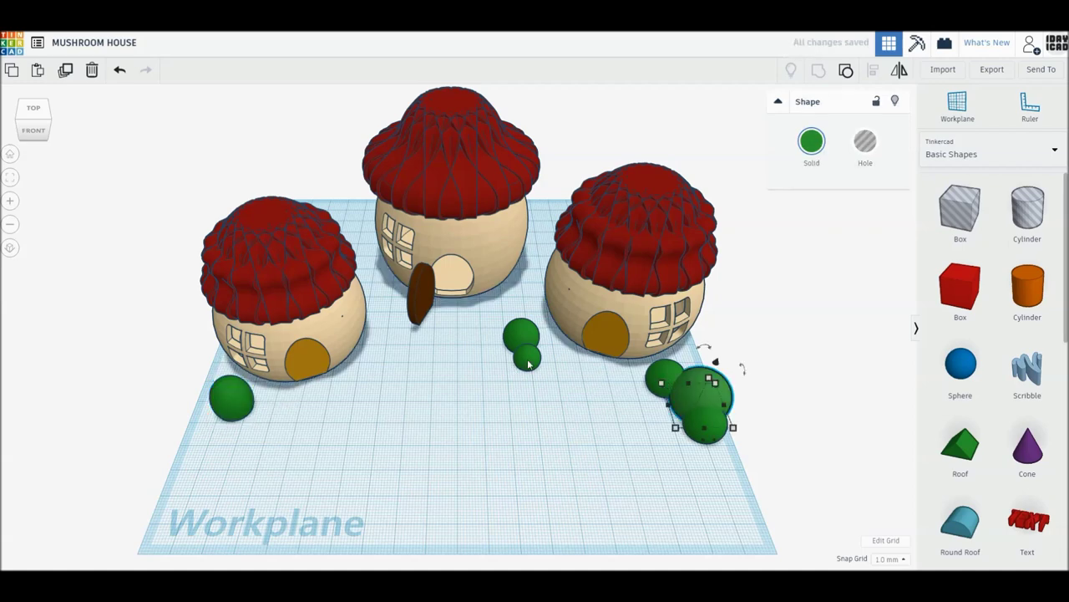
left_click_drag(528, 363, 521, 342)
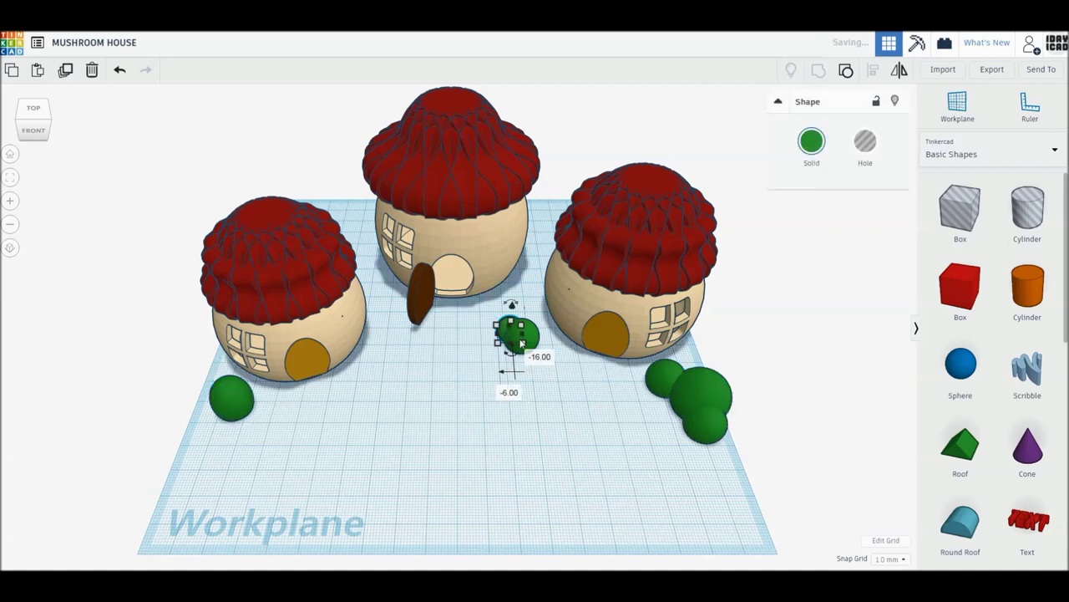
left_click(298, 444)
Add a second front-left sphere, bushes between the houses, and a small sphere by the front-right bushes.
left_click_drag(698, 428, 232, 430)
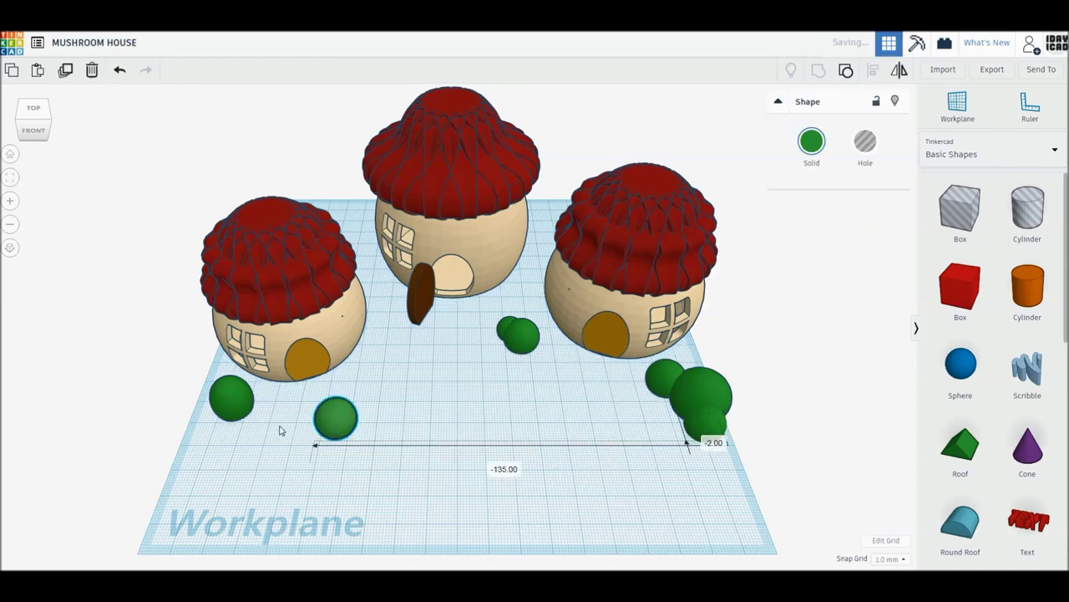
mouse_move(711, 434)
left_mouse_down()
mouse_move(548, 255)
mouse_move(456, 305)
left_mouse_up()
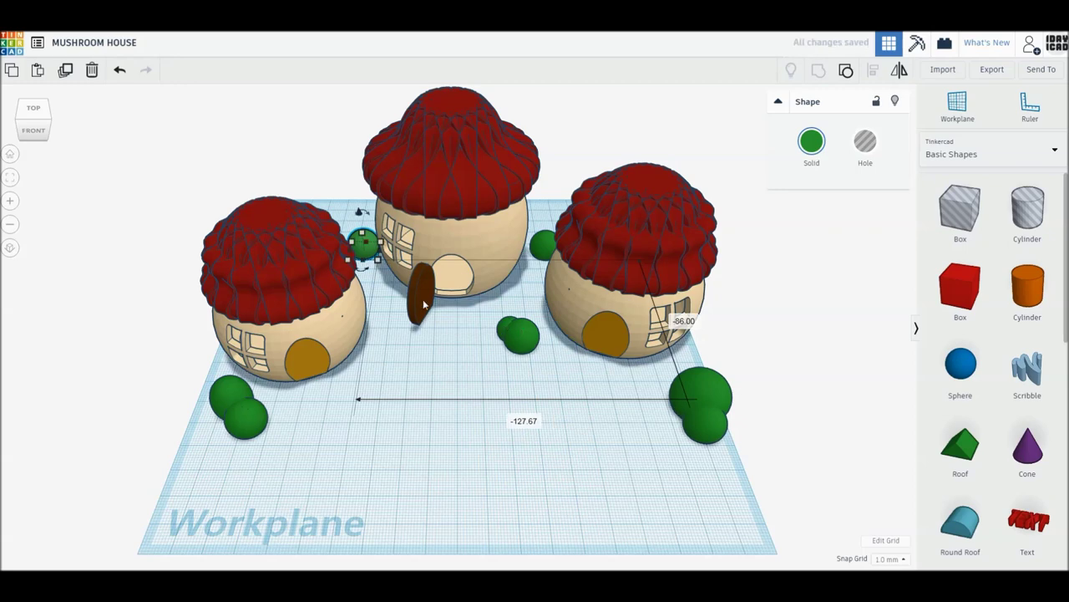
left_click_drag(511, 329, 545, 228)
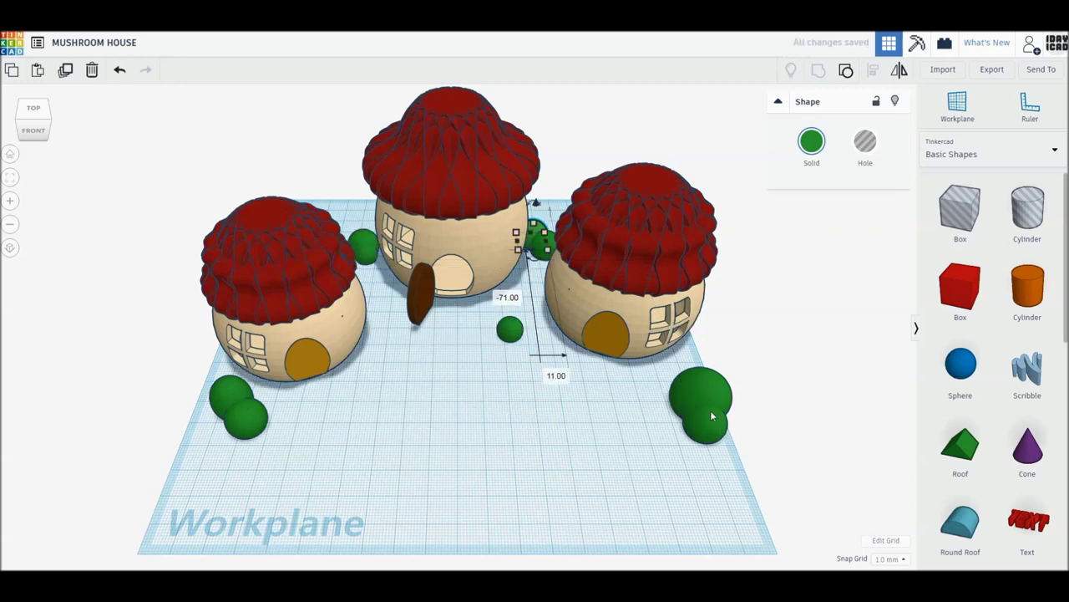
key("ctrl+v")
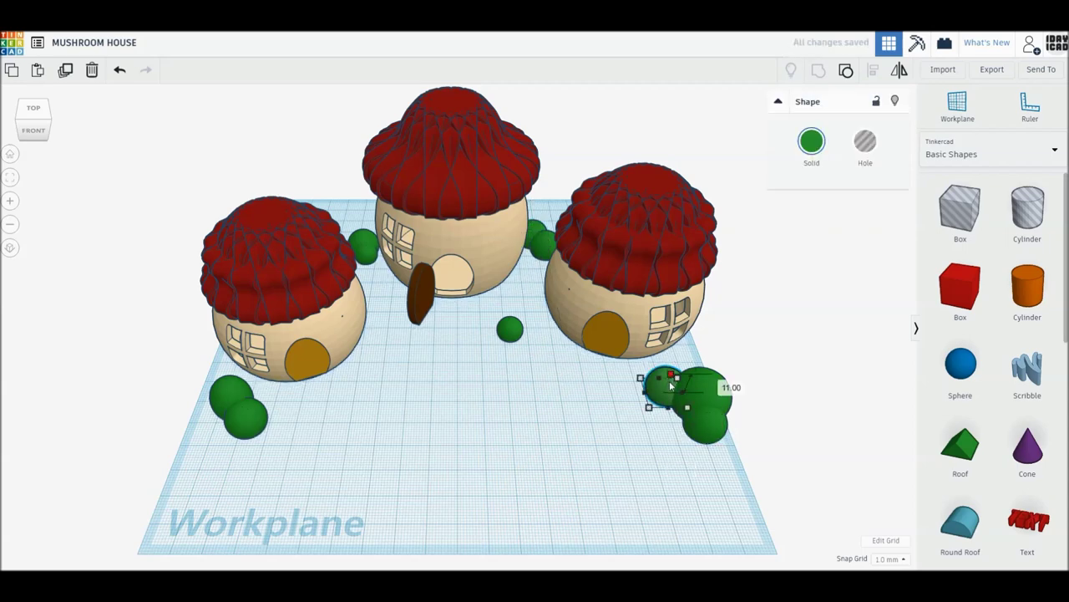
left_click(581, 423)
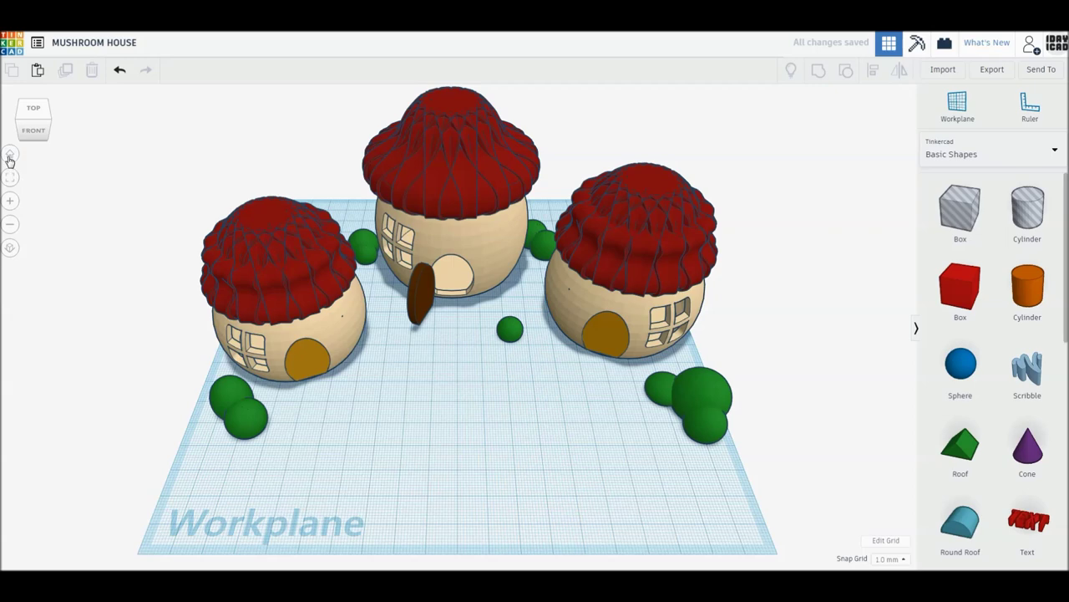
right_click_drag(425, 373, 424, 406)
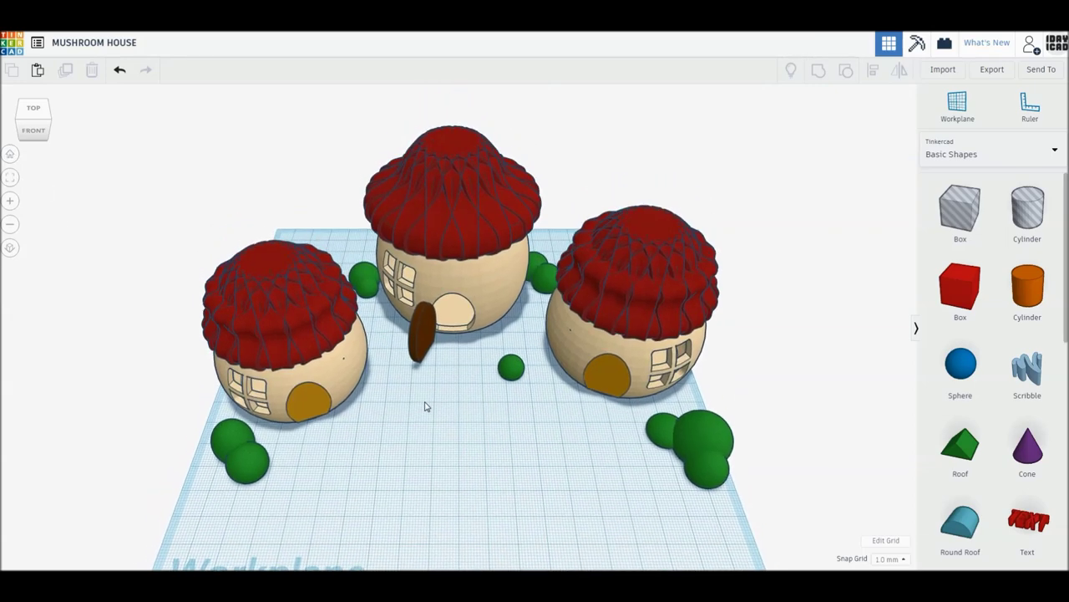
right_click_drag(447, 452, 446, 424)
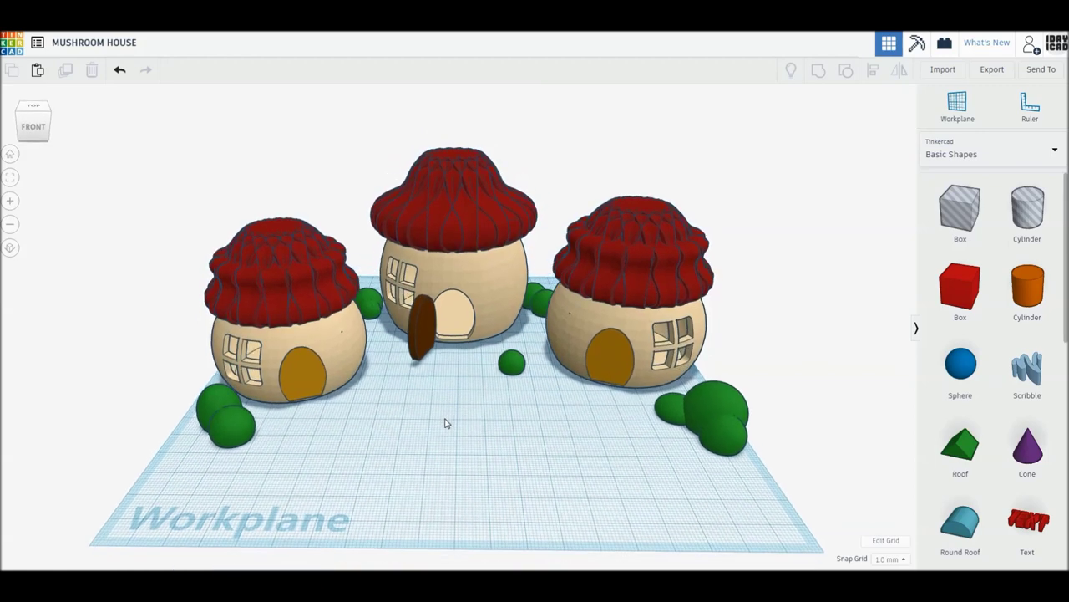
right_click_drag(334, 418, 343, 434)
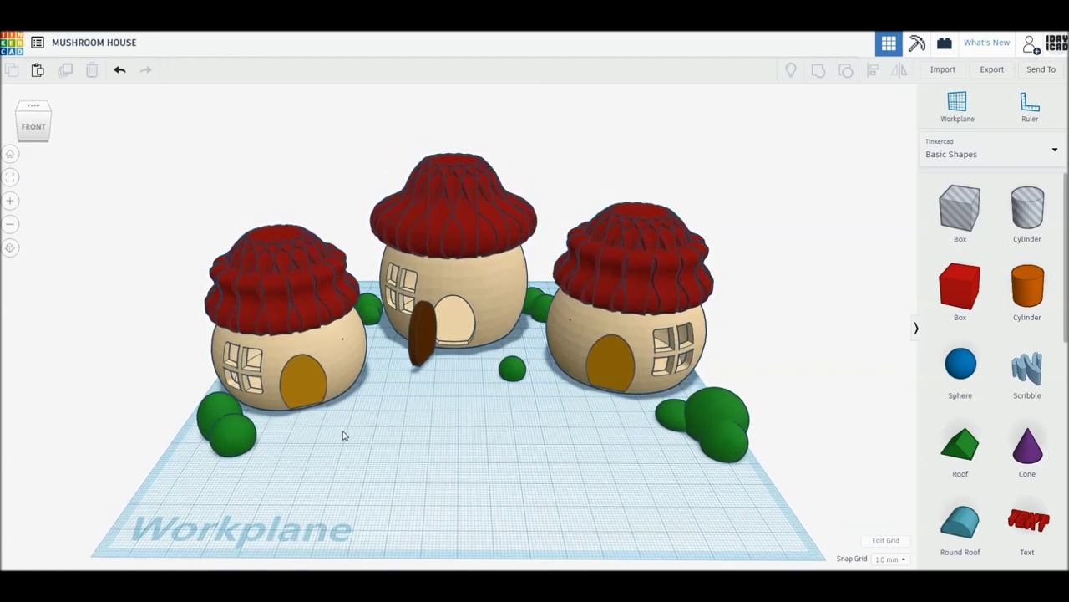
scroll(344, 436, "down", 2)
scroll(346, 437, "up", 4)
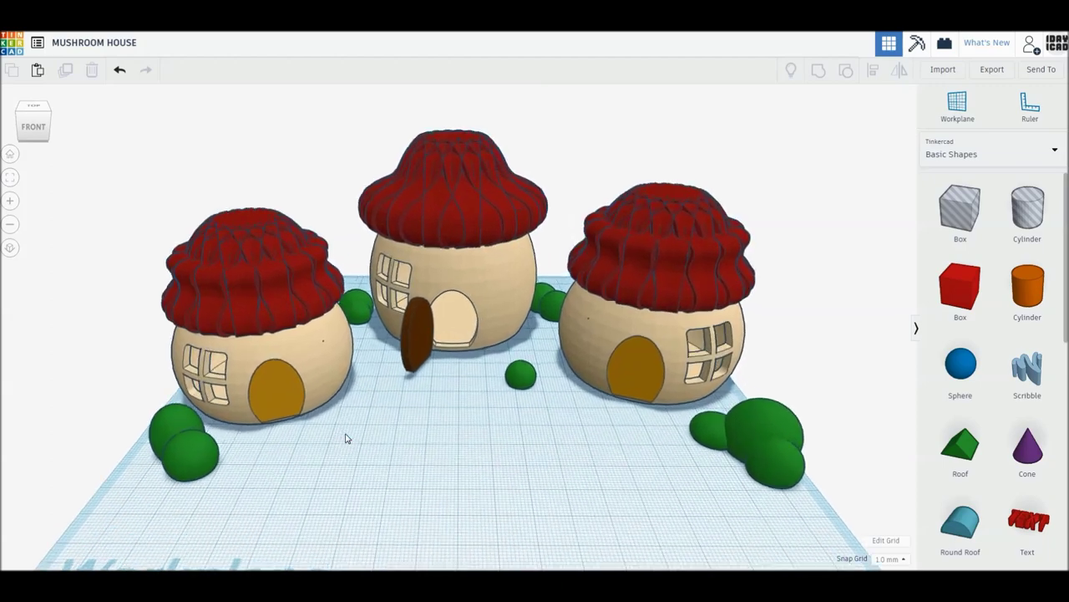
scroll(346, 437, "up", 2)
scroll(354, 442, "up", 2)
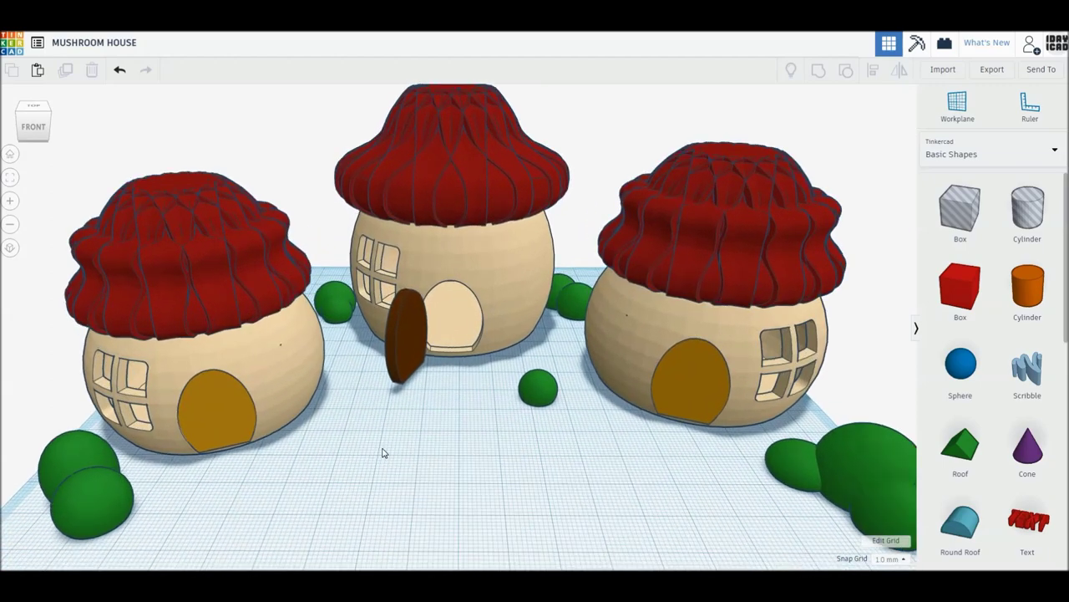
scroll(393, 458, "down", 3)
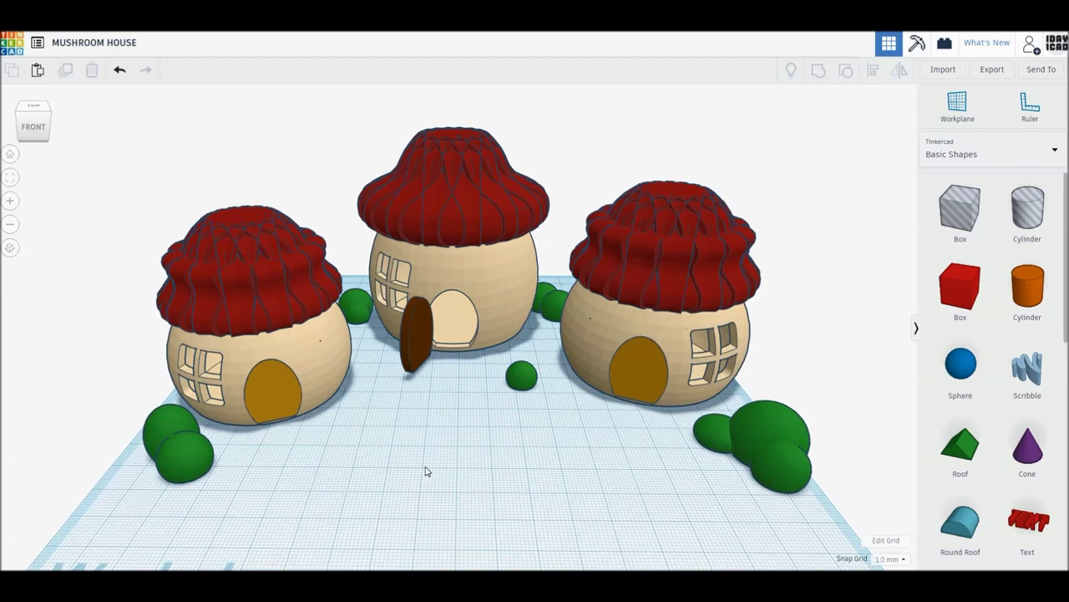
middle_click_drag(431, 469, 432, 477)
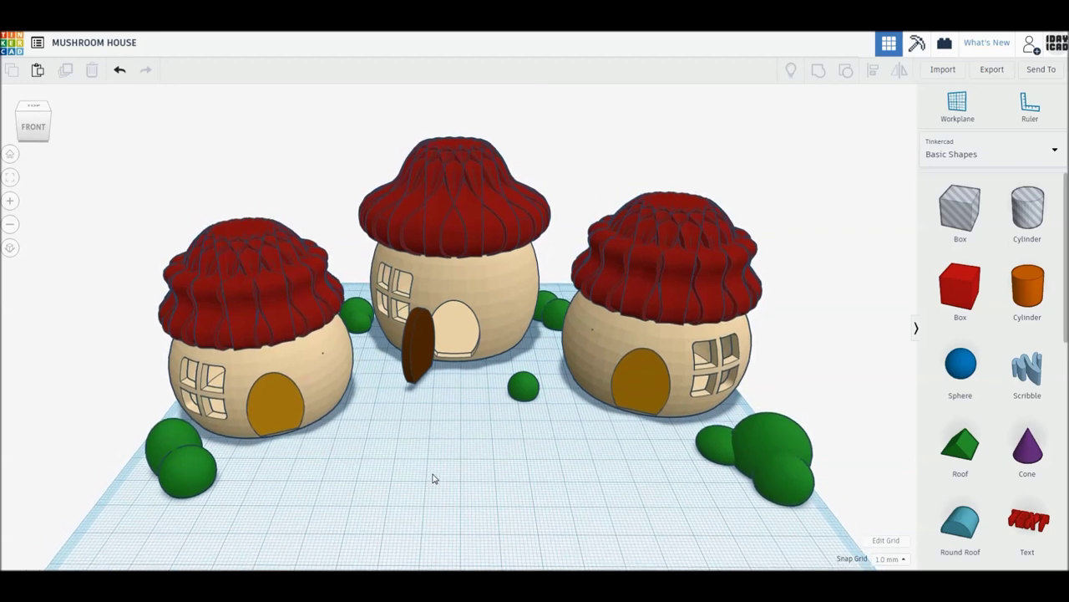